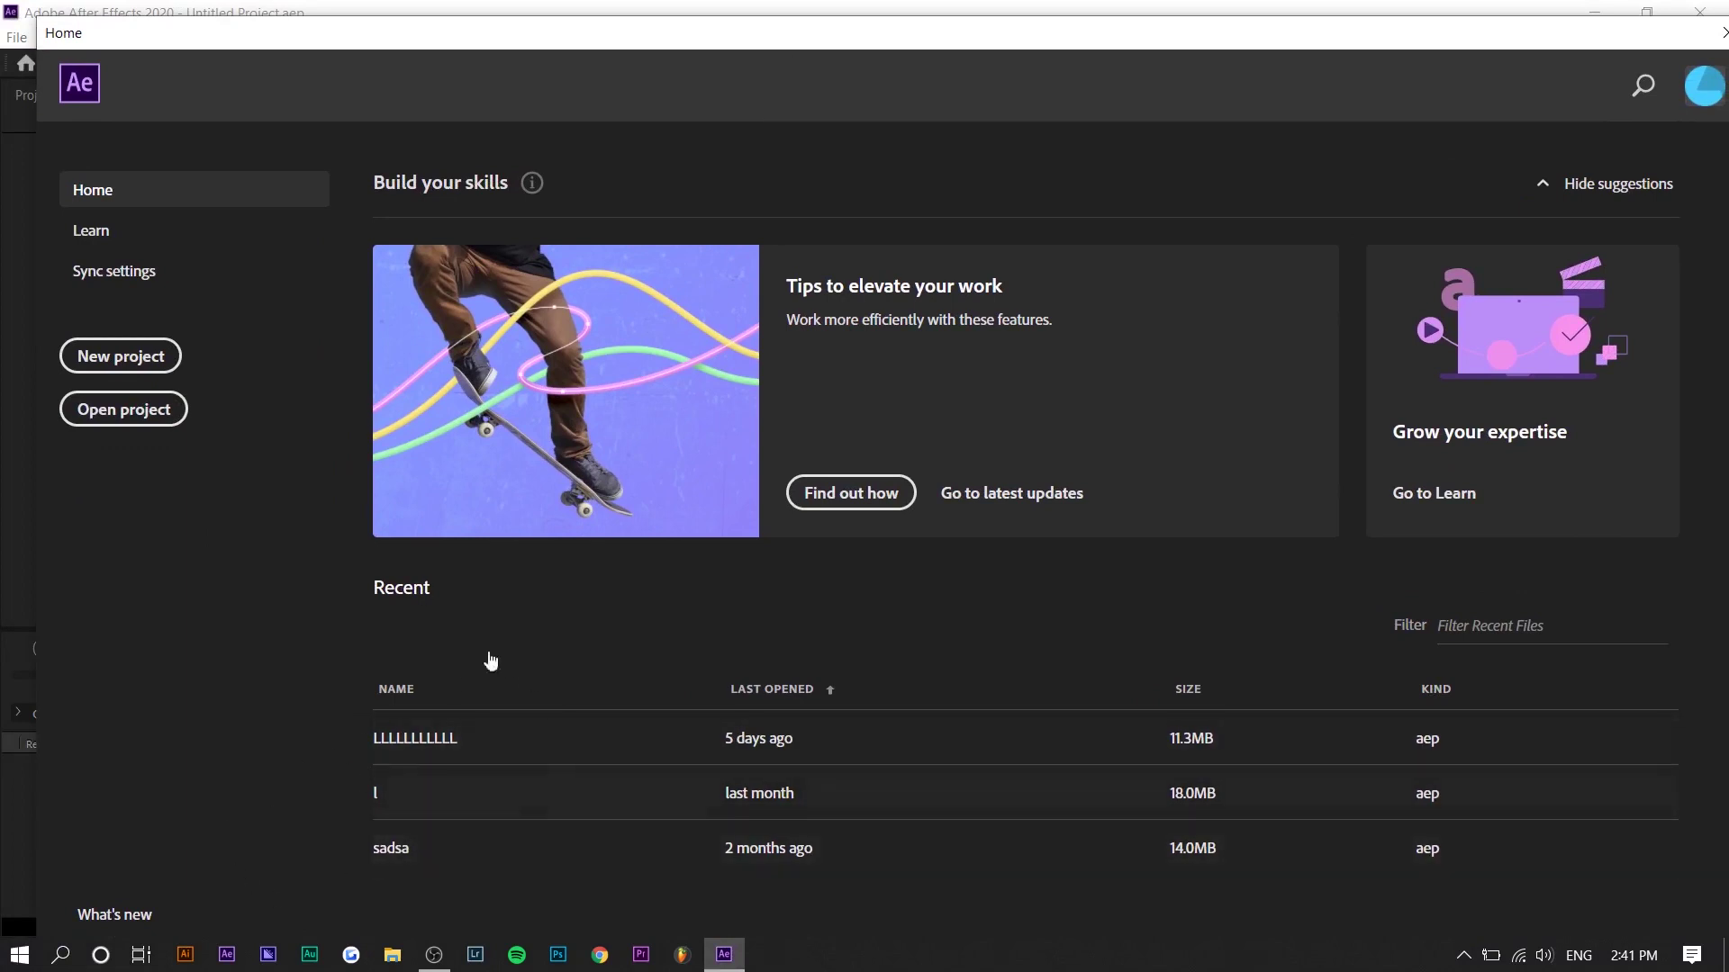
# Start a new project with a 1080×1350 composition at 29.97 fps, 5 seconds long.
pyautogui.click(135, 356)
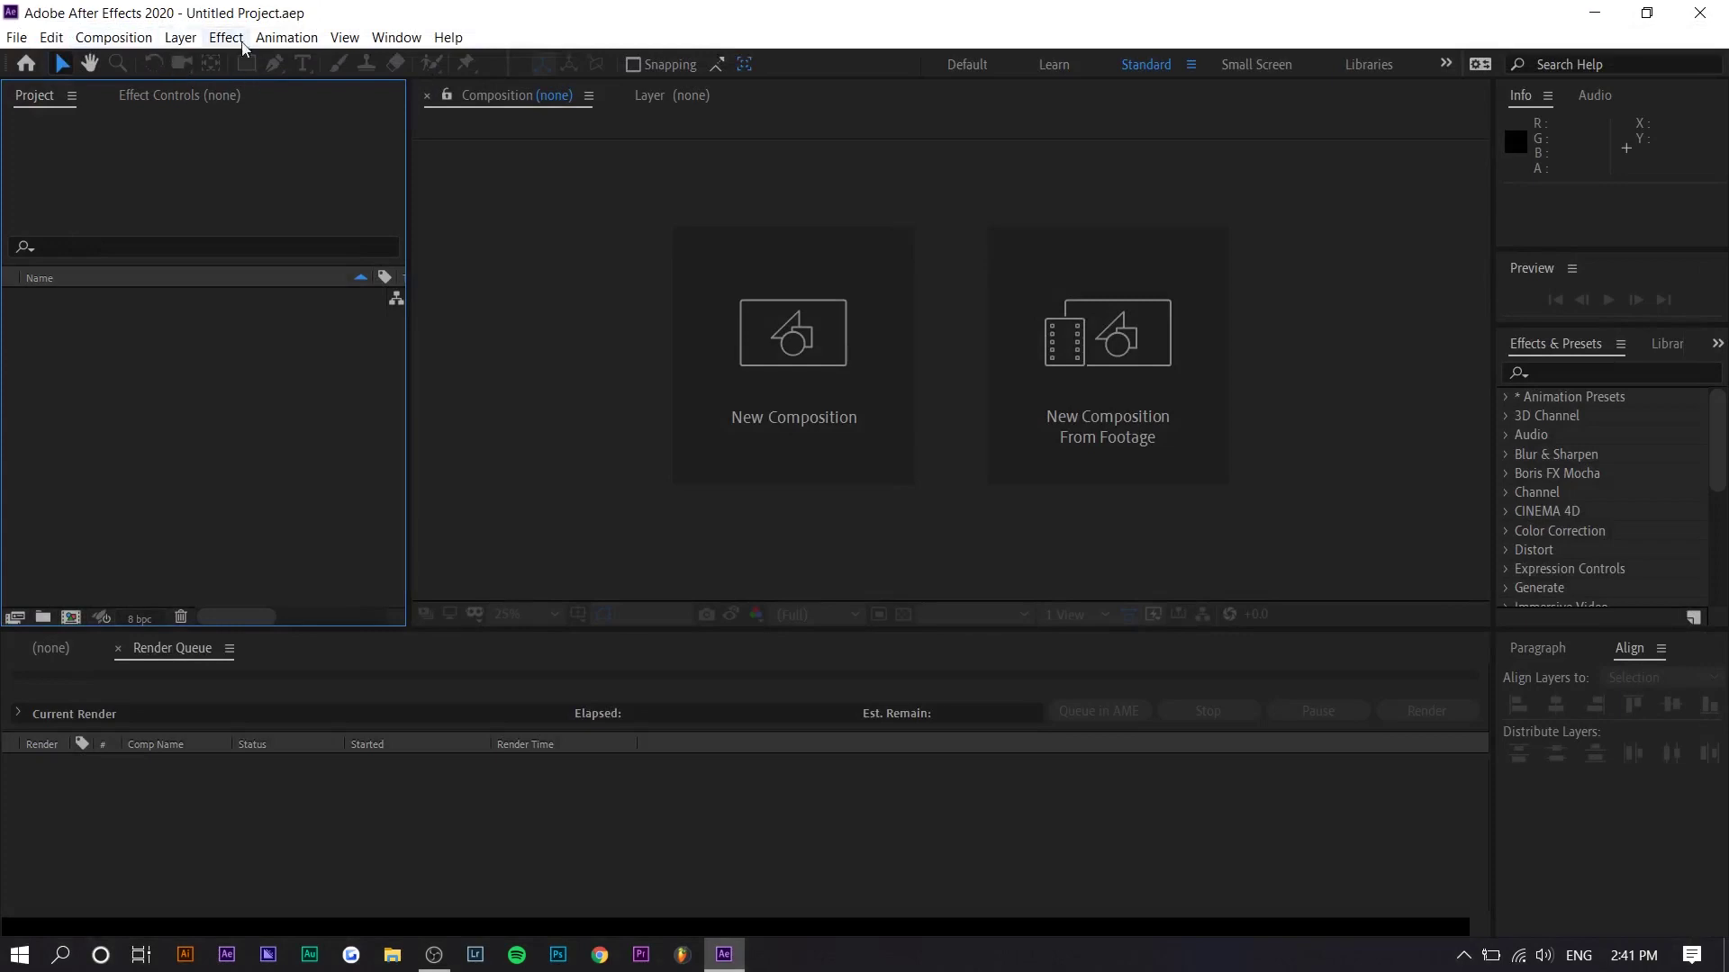
pyautogui.click(115, 38)
pyautogui.click(153, 56)
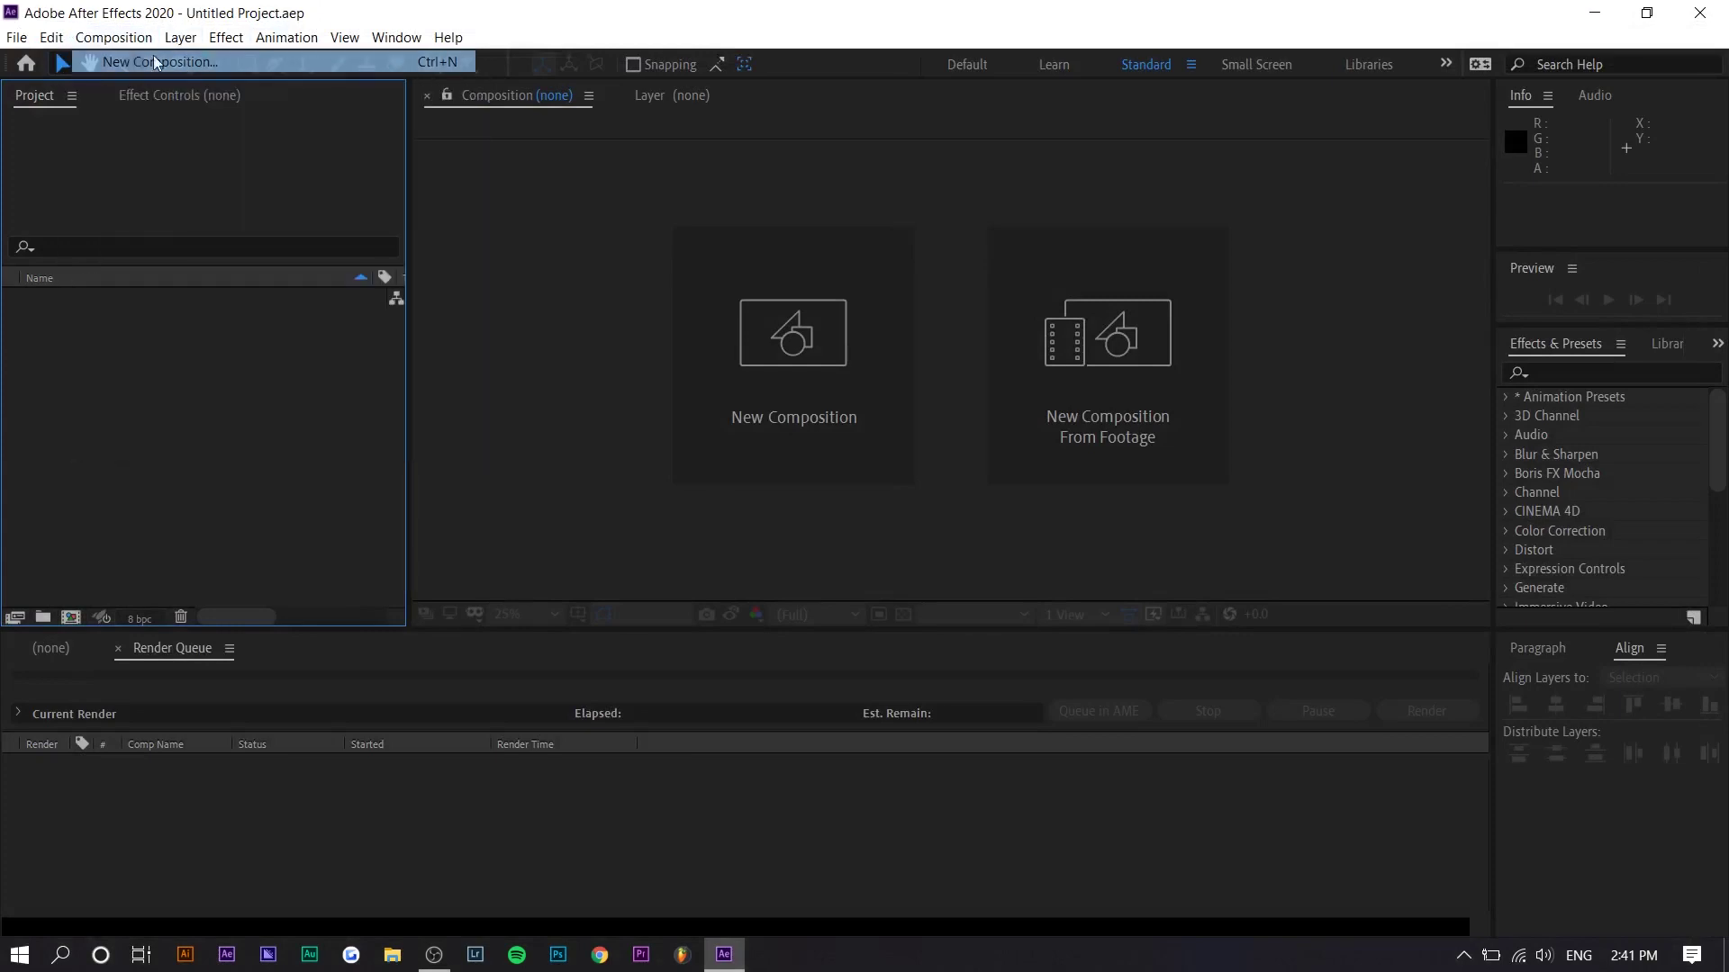
pyautogui.moveTo(770, 192); pyautogui.dragTo(624, 145)
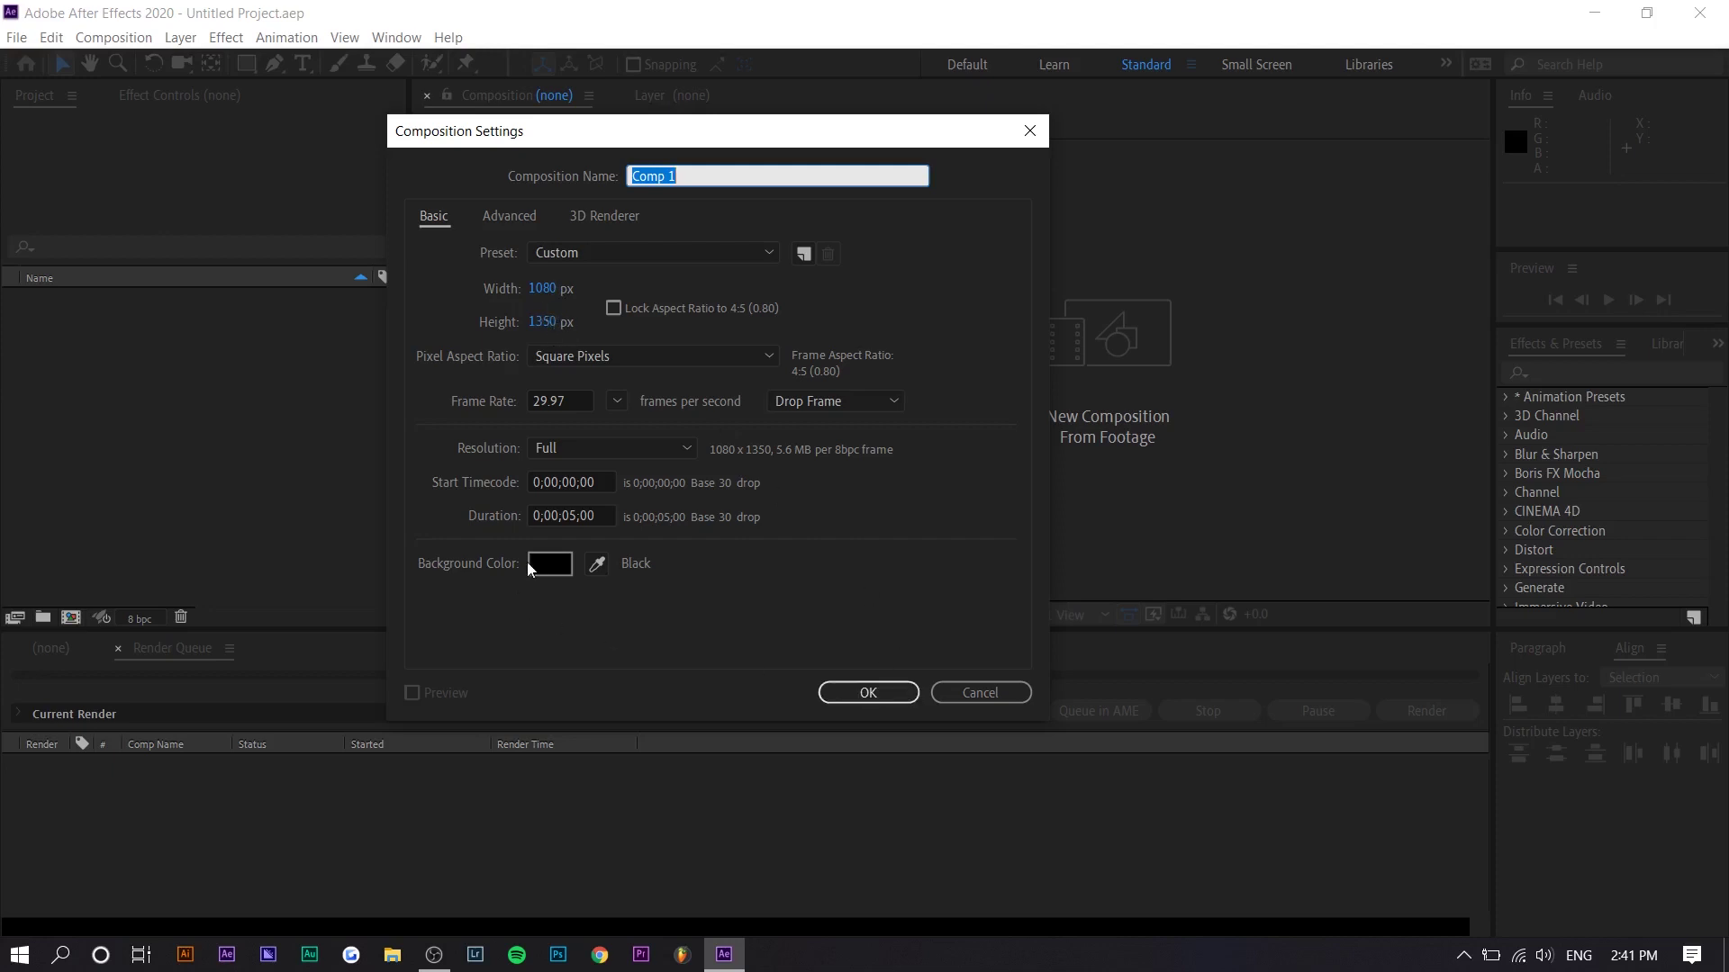
pyautogui.click(866, 692)
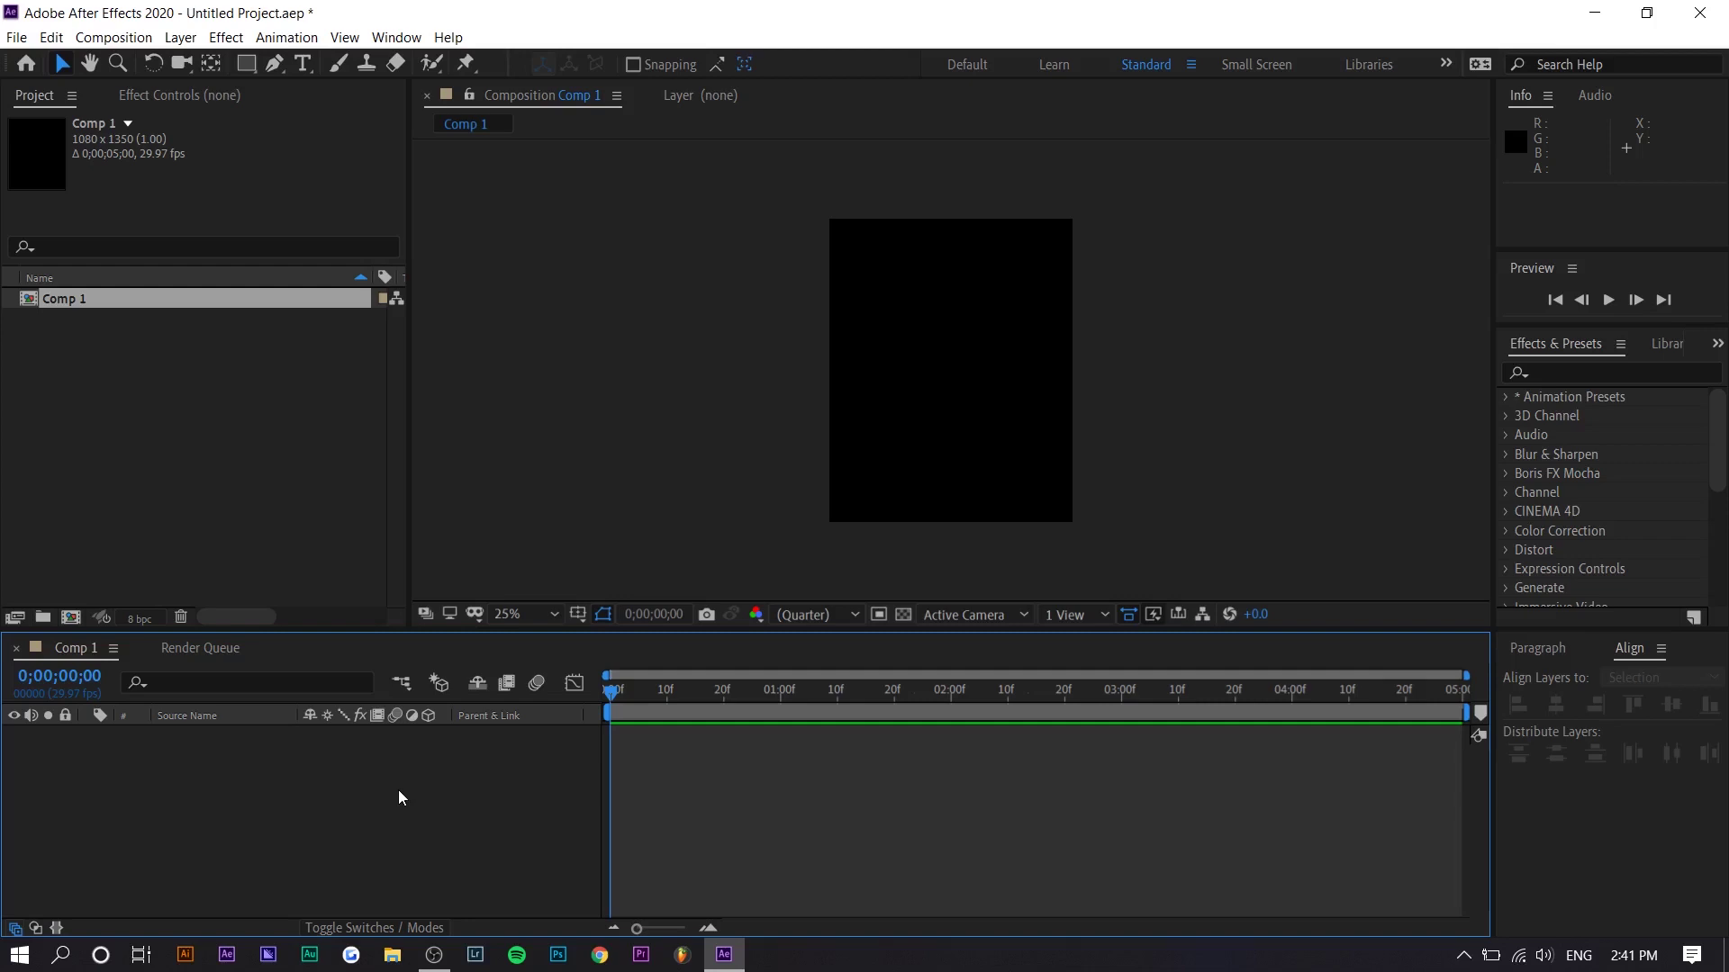
# Add a red solid layer filling Comp 1.
pyautogui.rightClick(400, 792)
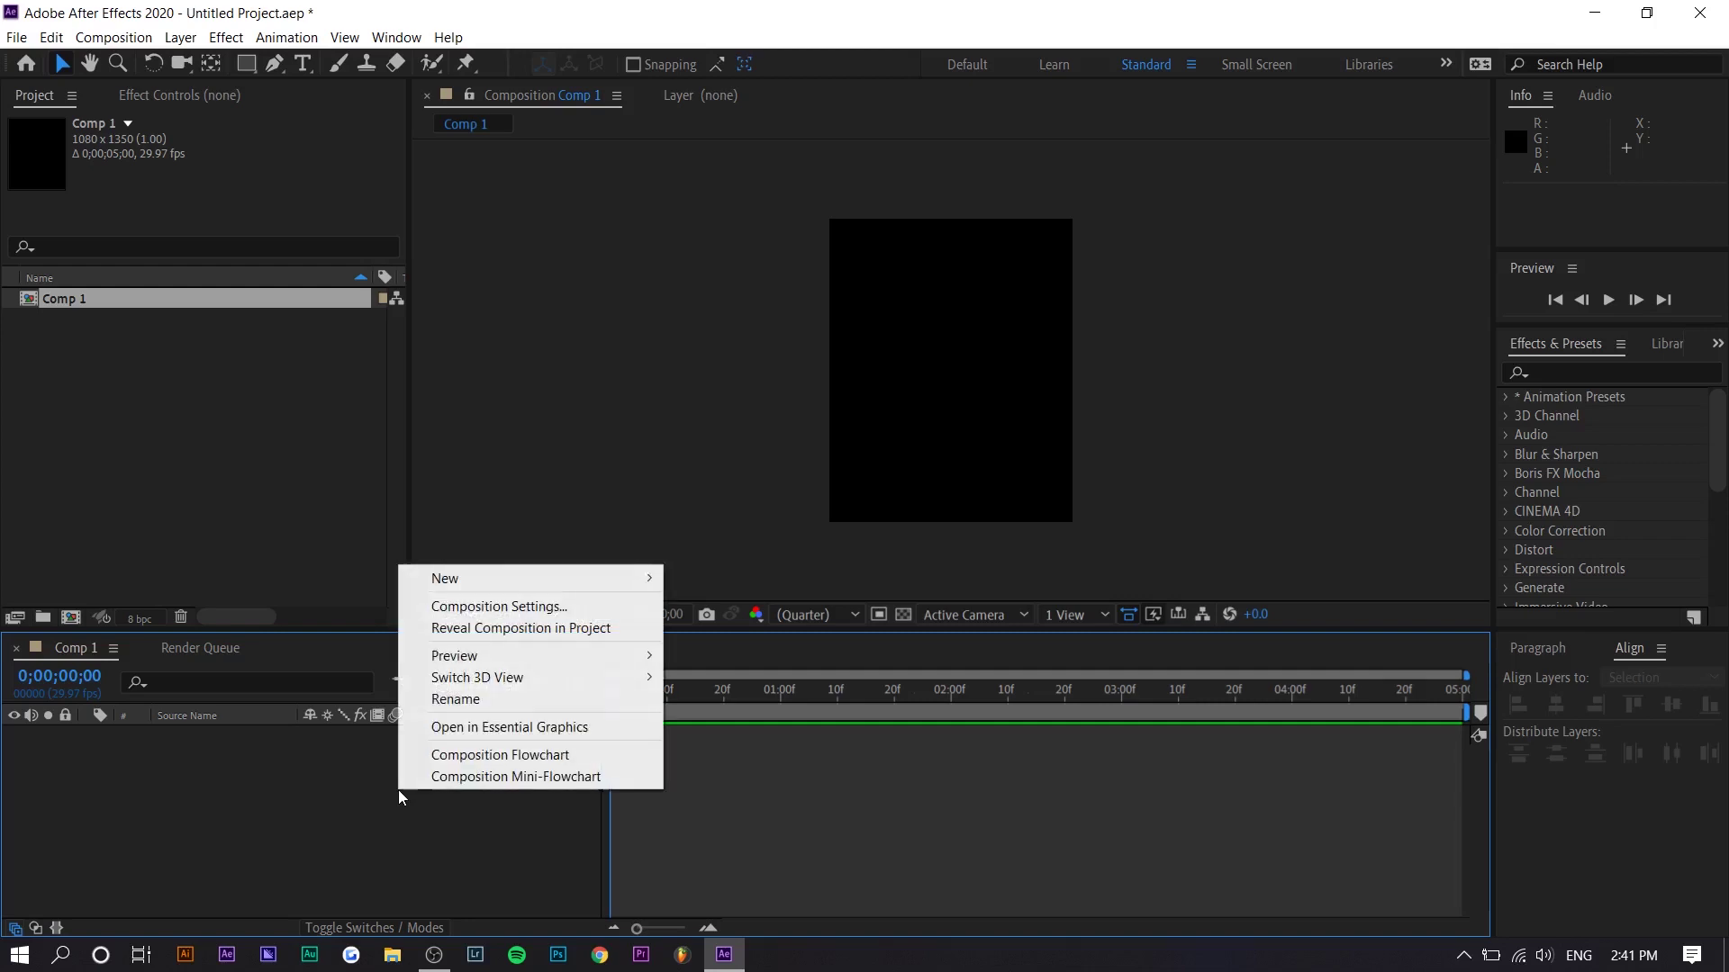
pyautogui.rightClick(208, 762)
pyautogui.moveTo(346, 554)
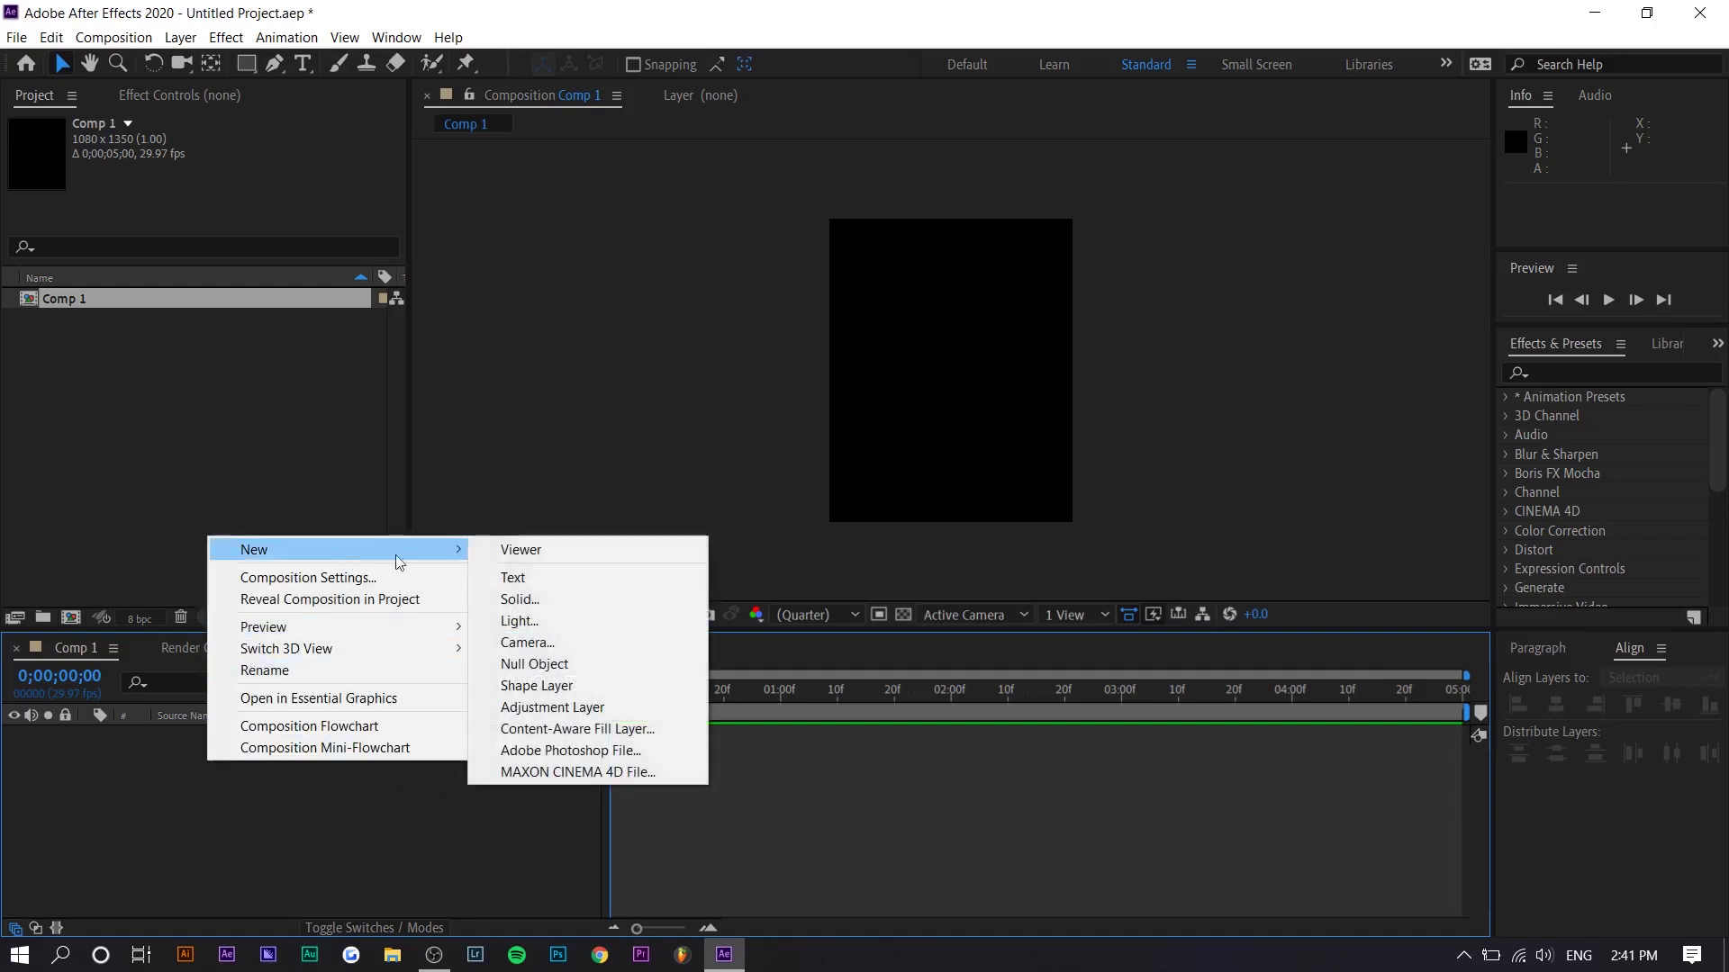
pyautogui.click(597, 600)
pyautogui.click(945, 678)
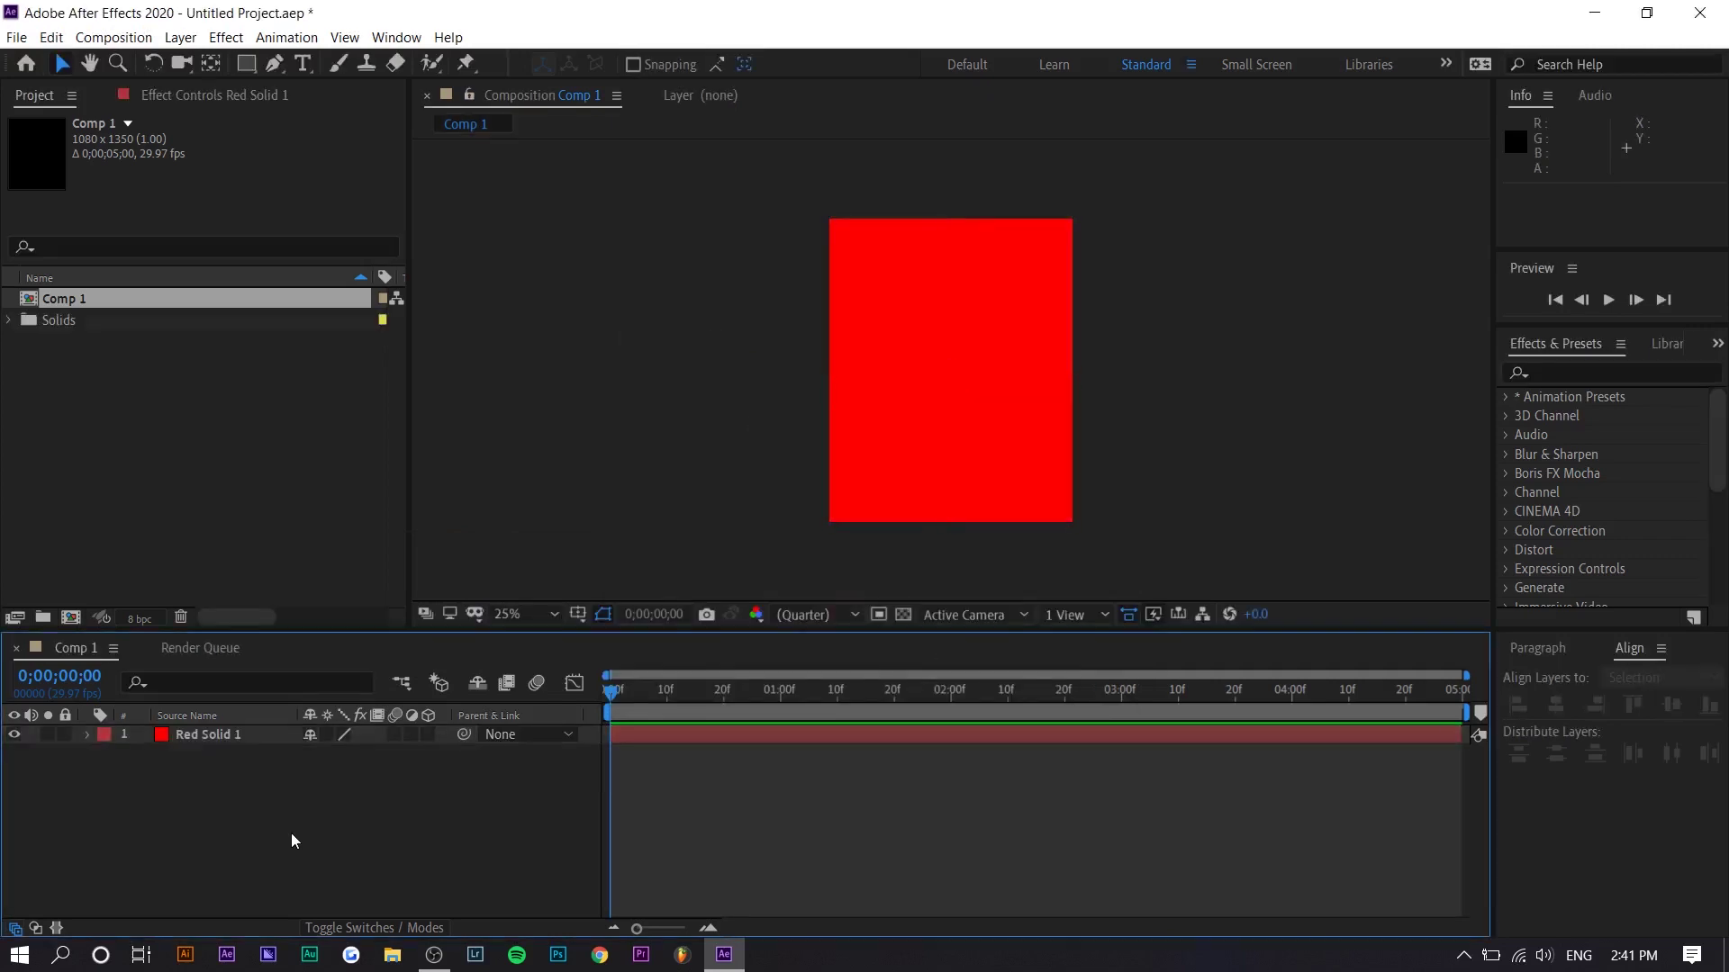
# Add a text layer with STEVEN repeated across several stacked lines.
pyautogui.rightClick(272, 804)
pyautogui.moveTo(435, 602)
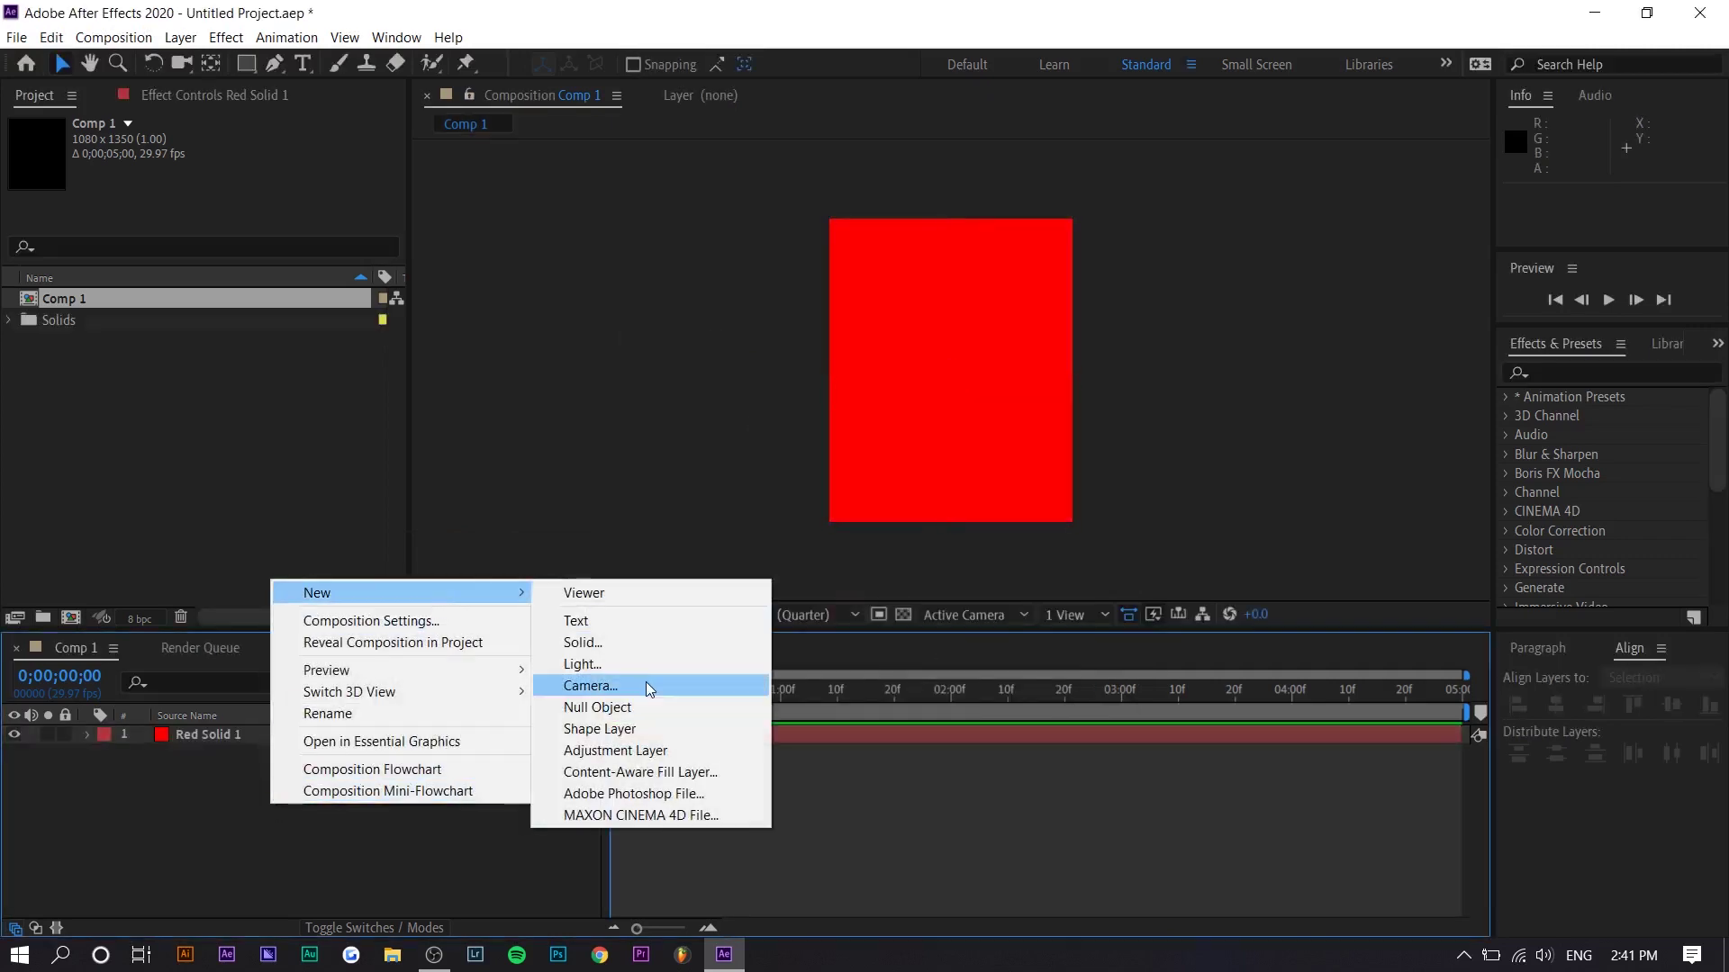
pyautogui.click(630, 620)
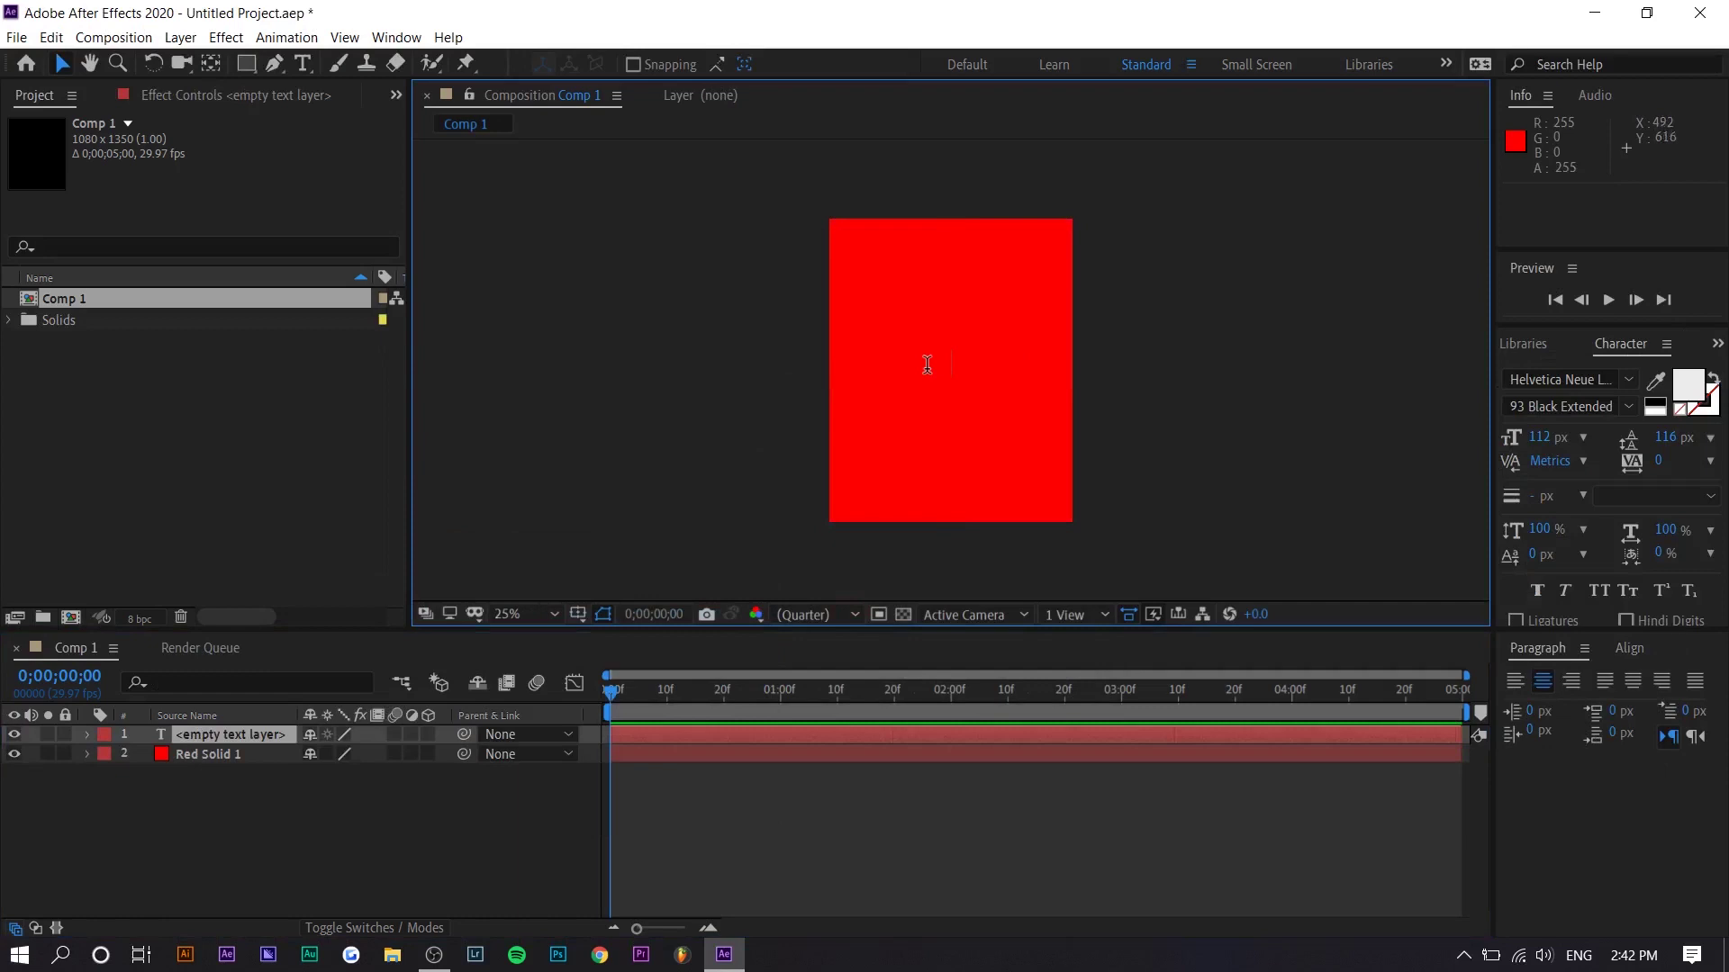
pyautogui.write('STEVEN ')
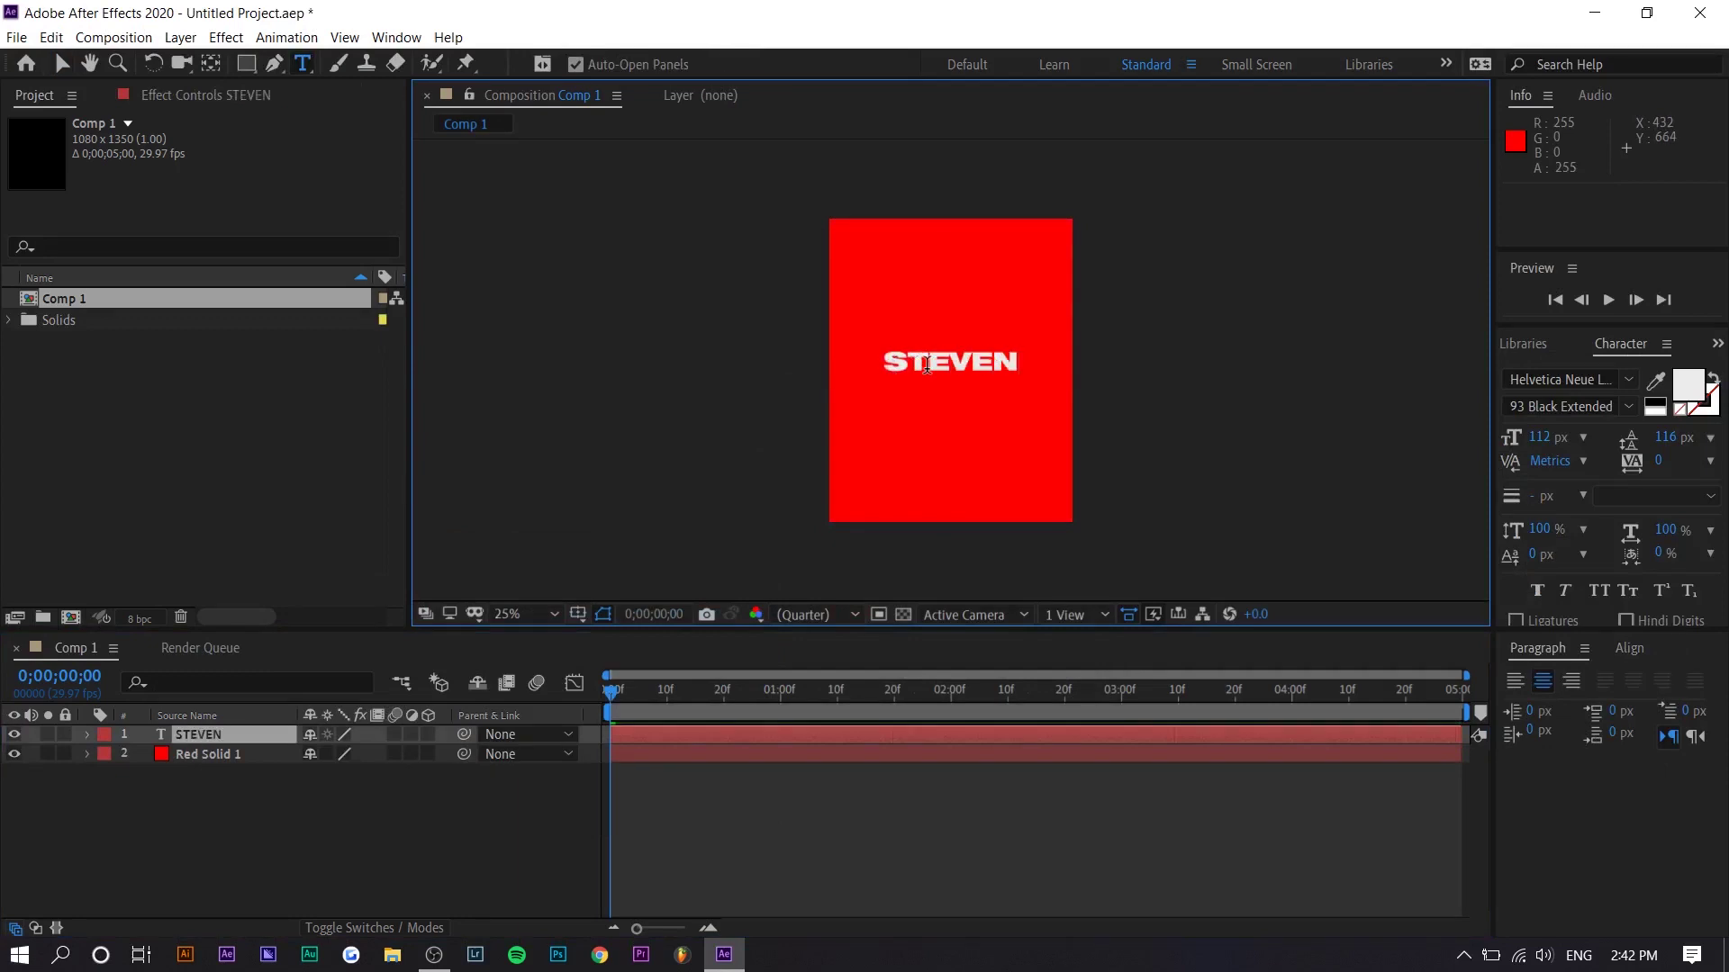
pyautogui.write('STEVEN')
pyautogui.press('Return')
pyautogui.write('STEVEN')
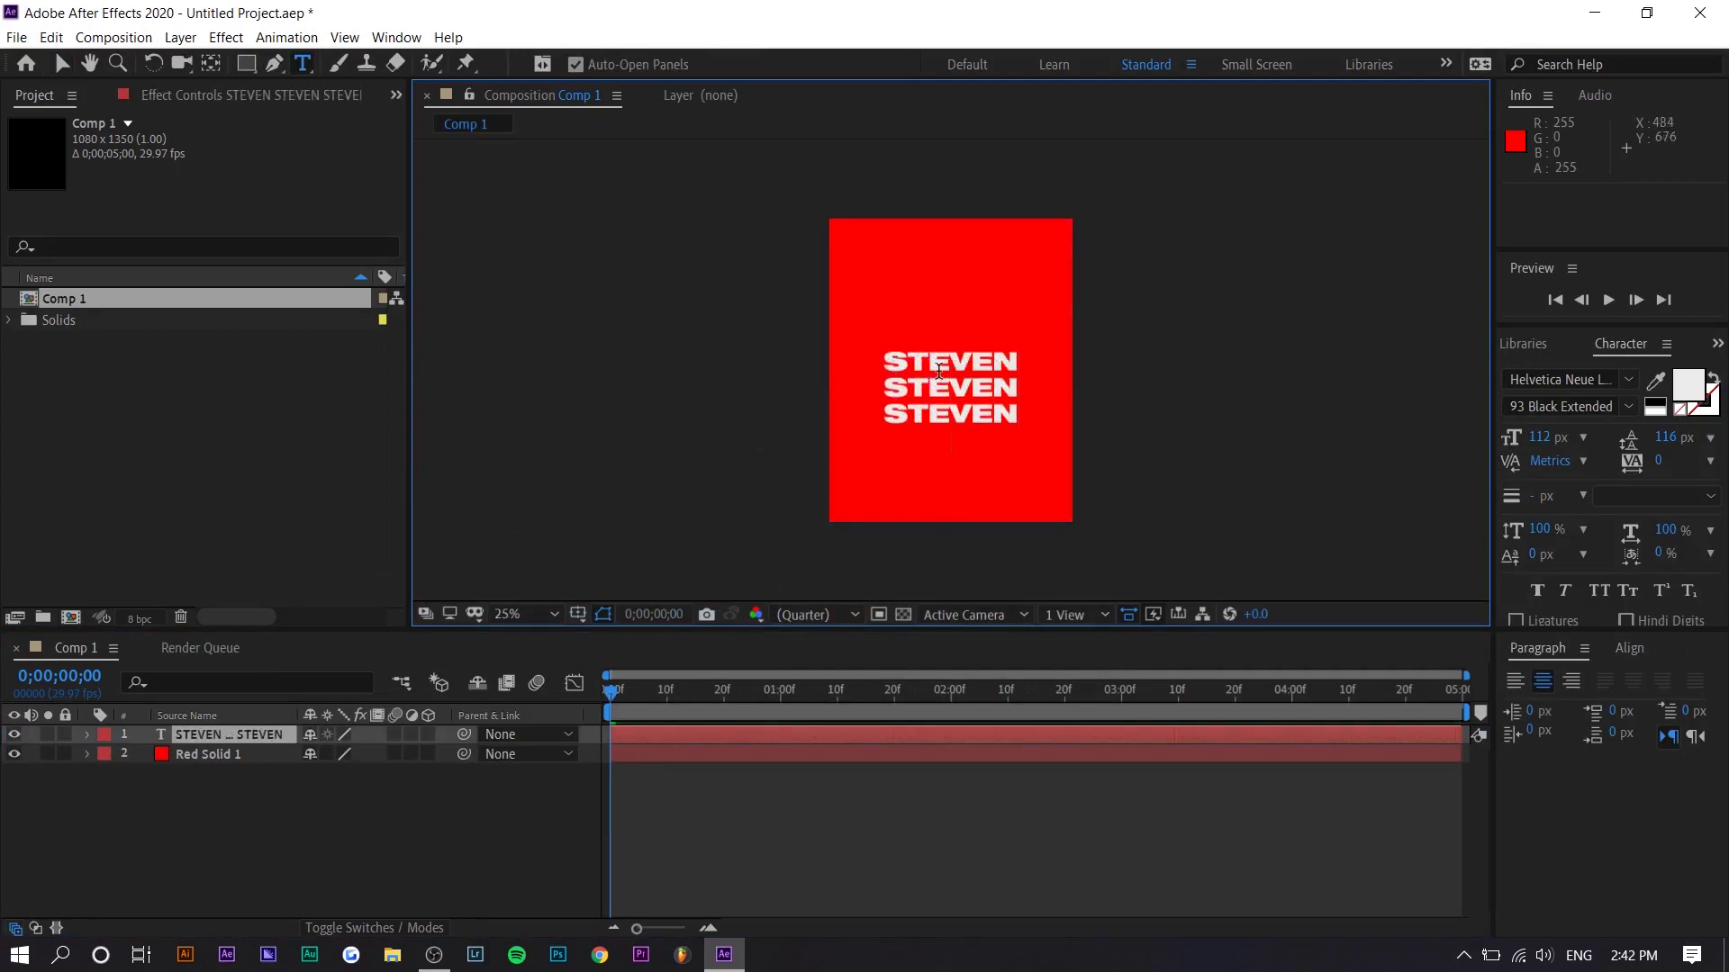
pyautogui.press('Return')
pyautogui.write('STEVEN STEVEN')
pyautogui.press('Return')
pyautogui.write('STEVEN')
pyautogui.press('Return')
pyautogui.write('STEVEN')
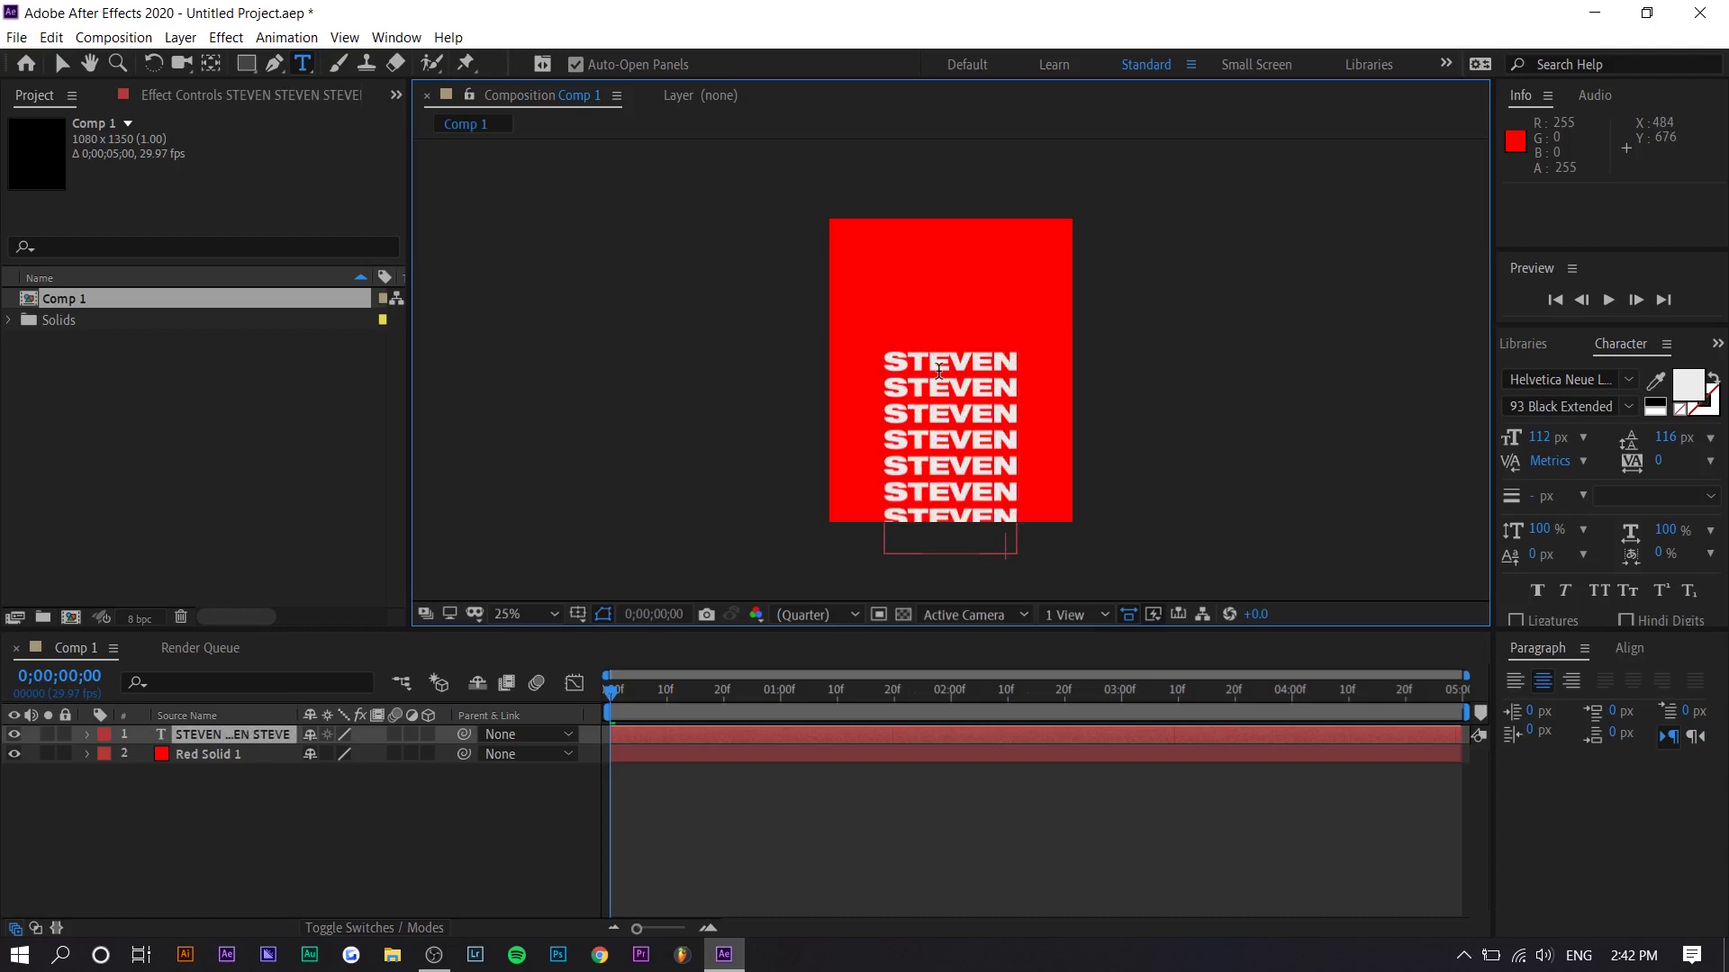
pyautogui.press('Return')
pyautogui.write('STEVEN')
pyautogui.press('Escape')
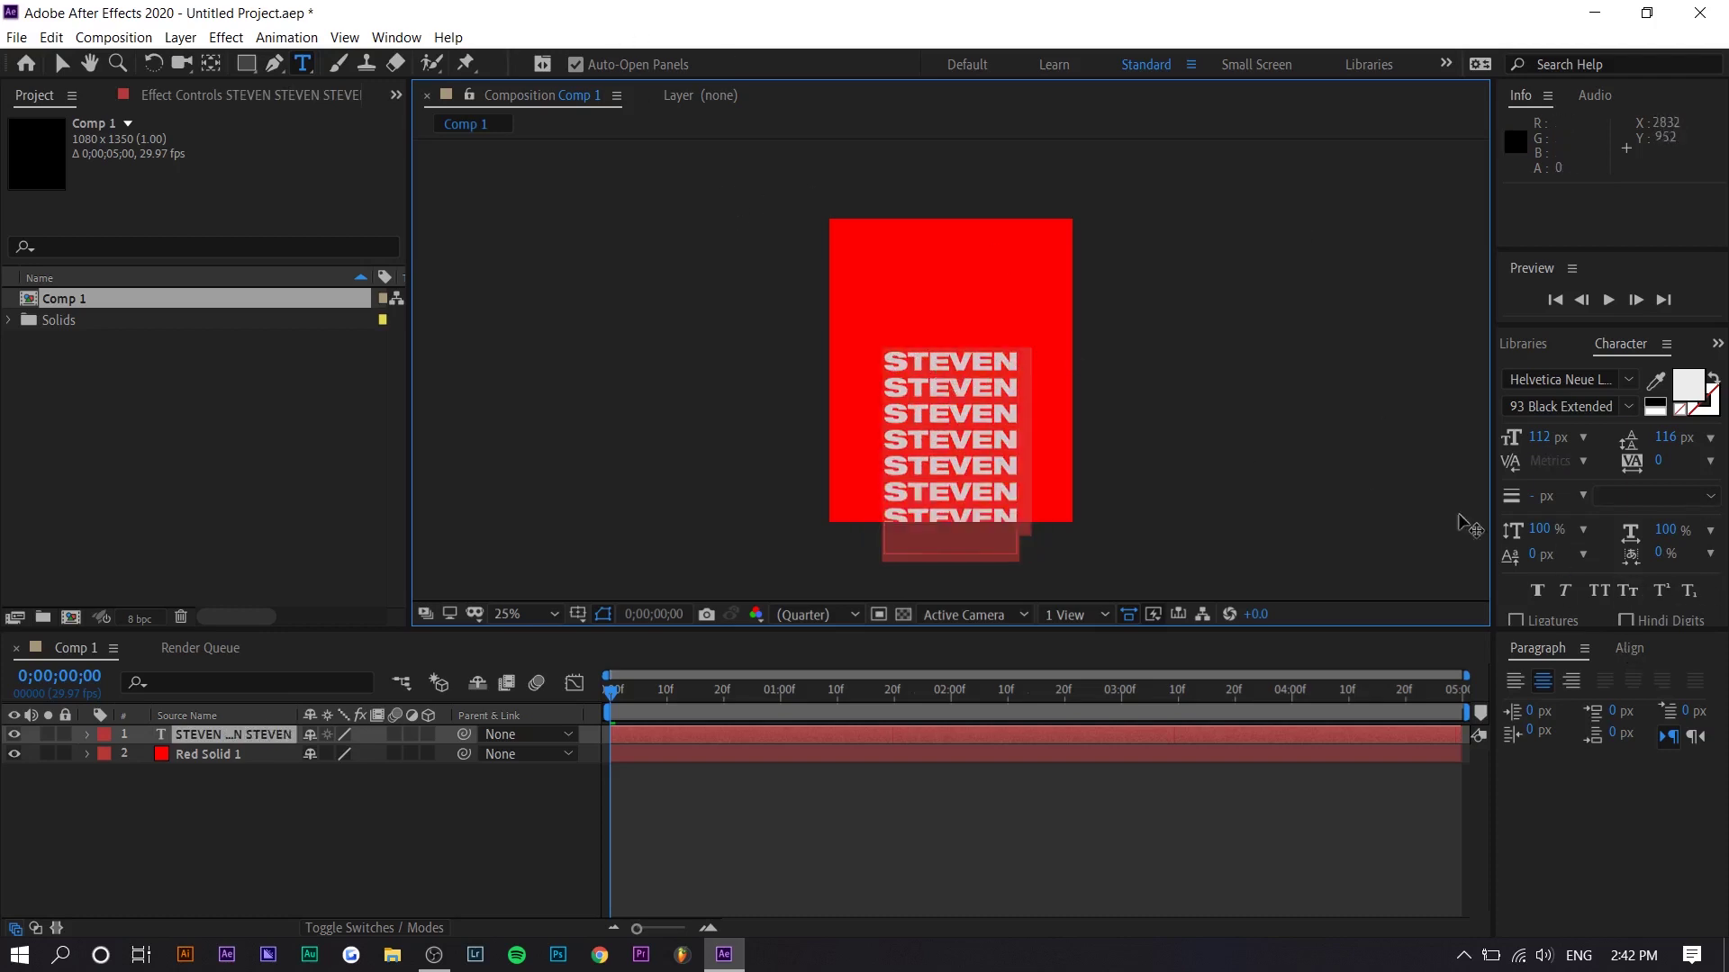
# Centre the text layer horizontally and vertically with the Align panel.
pyautogui.click(1625, 649)
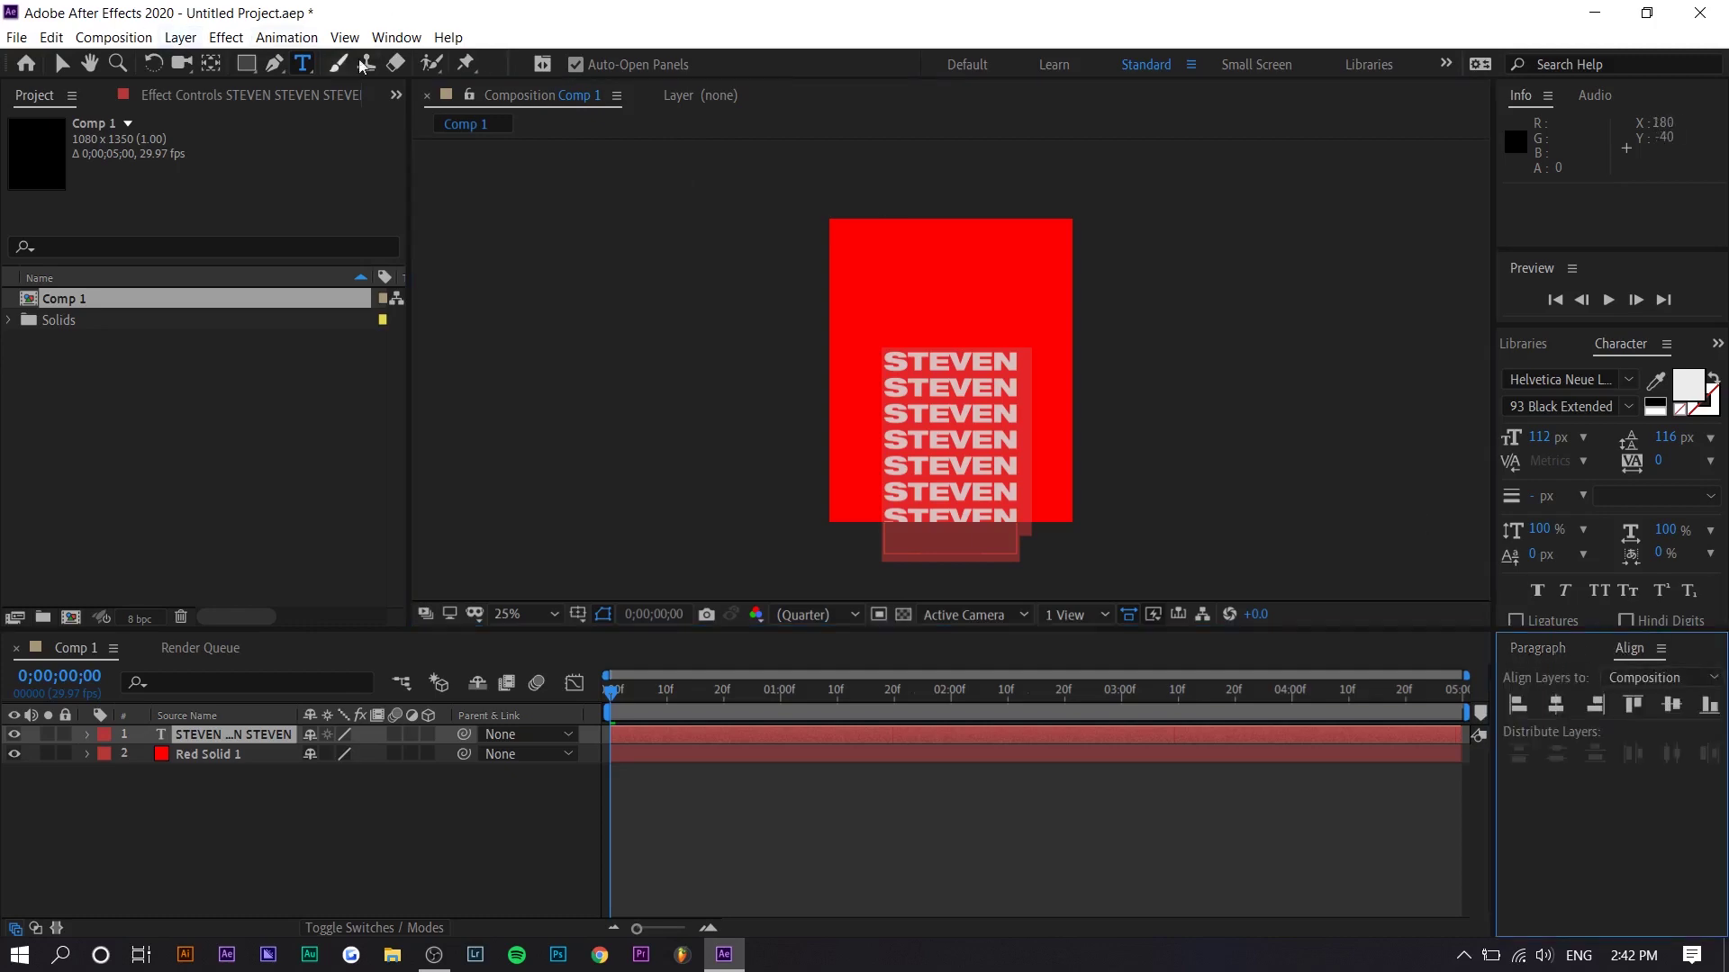
pyautogui.click(396, 36)
pyautogui.click(432, 172)
pyautogui.click(1567, 710)
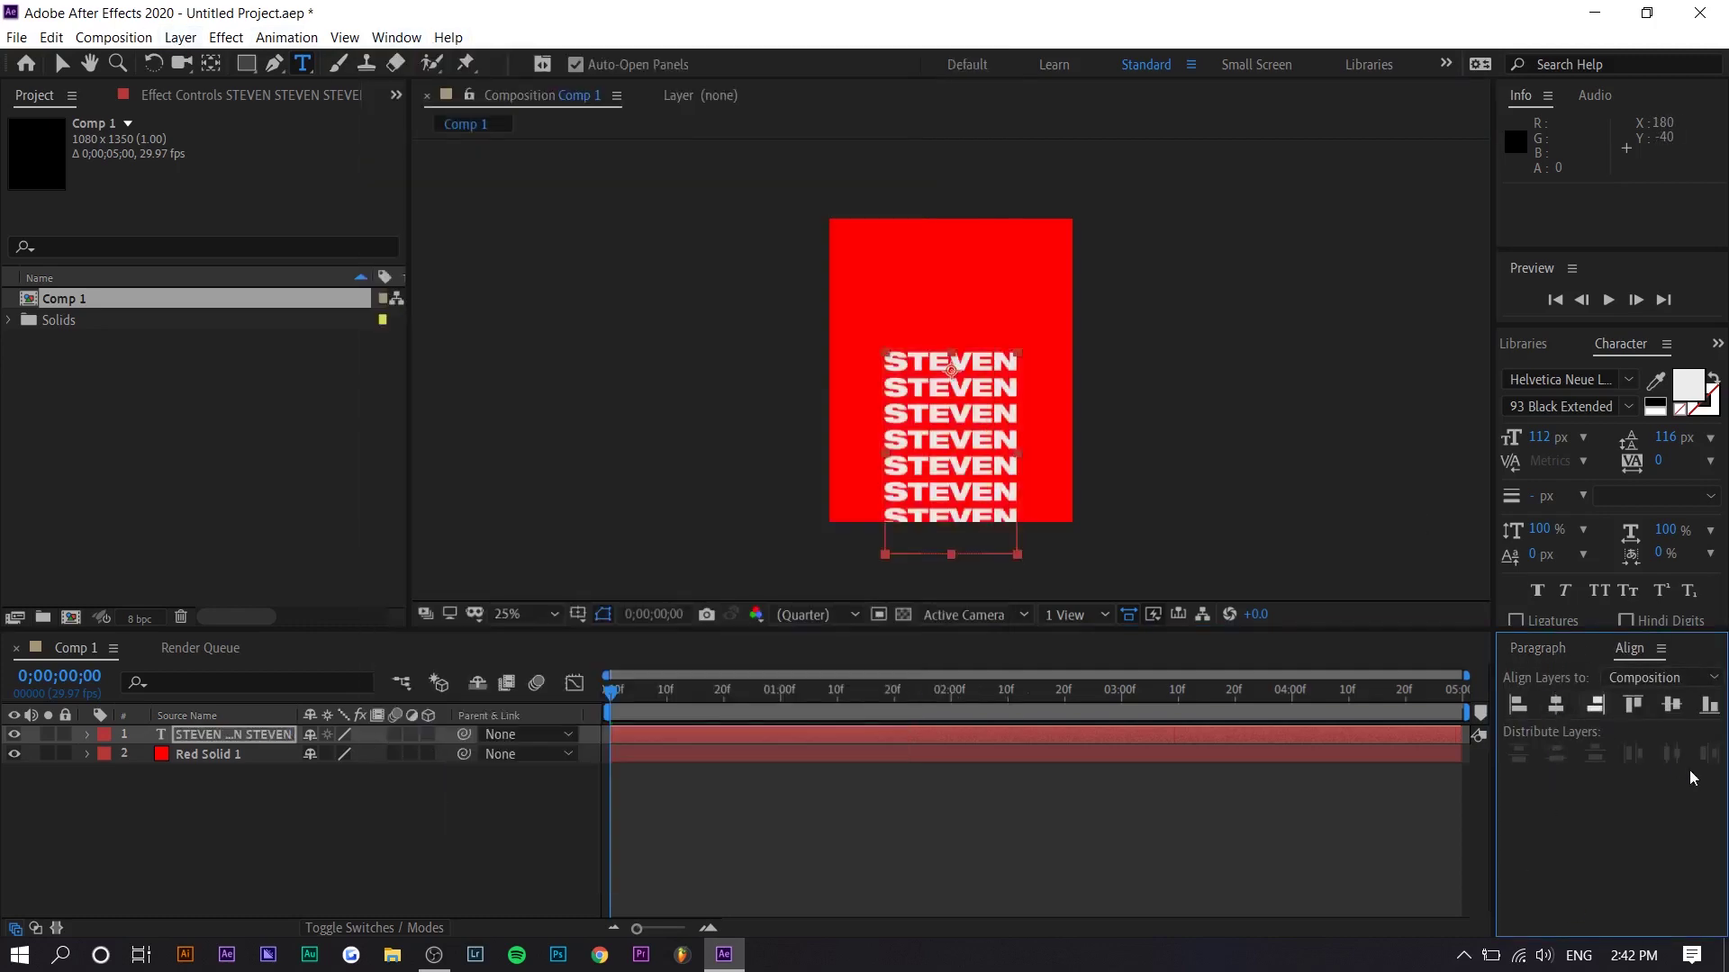
pyautogui.click(1673, 706)
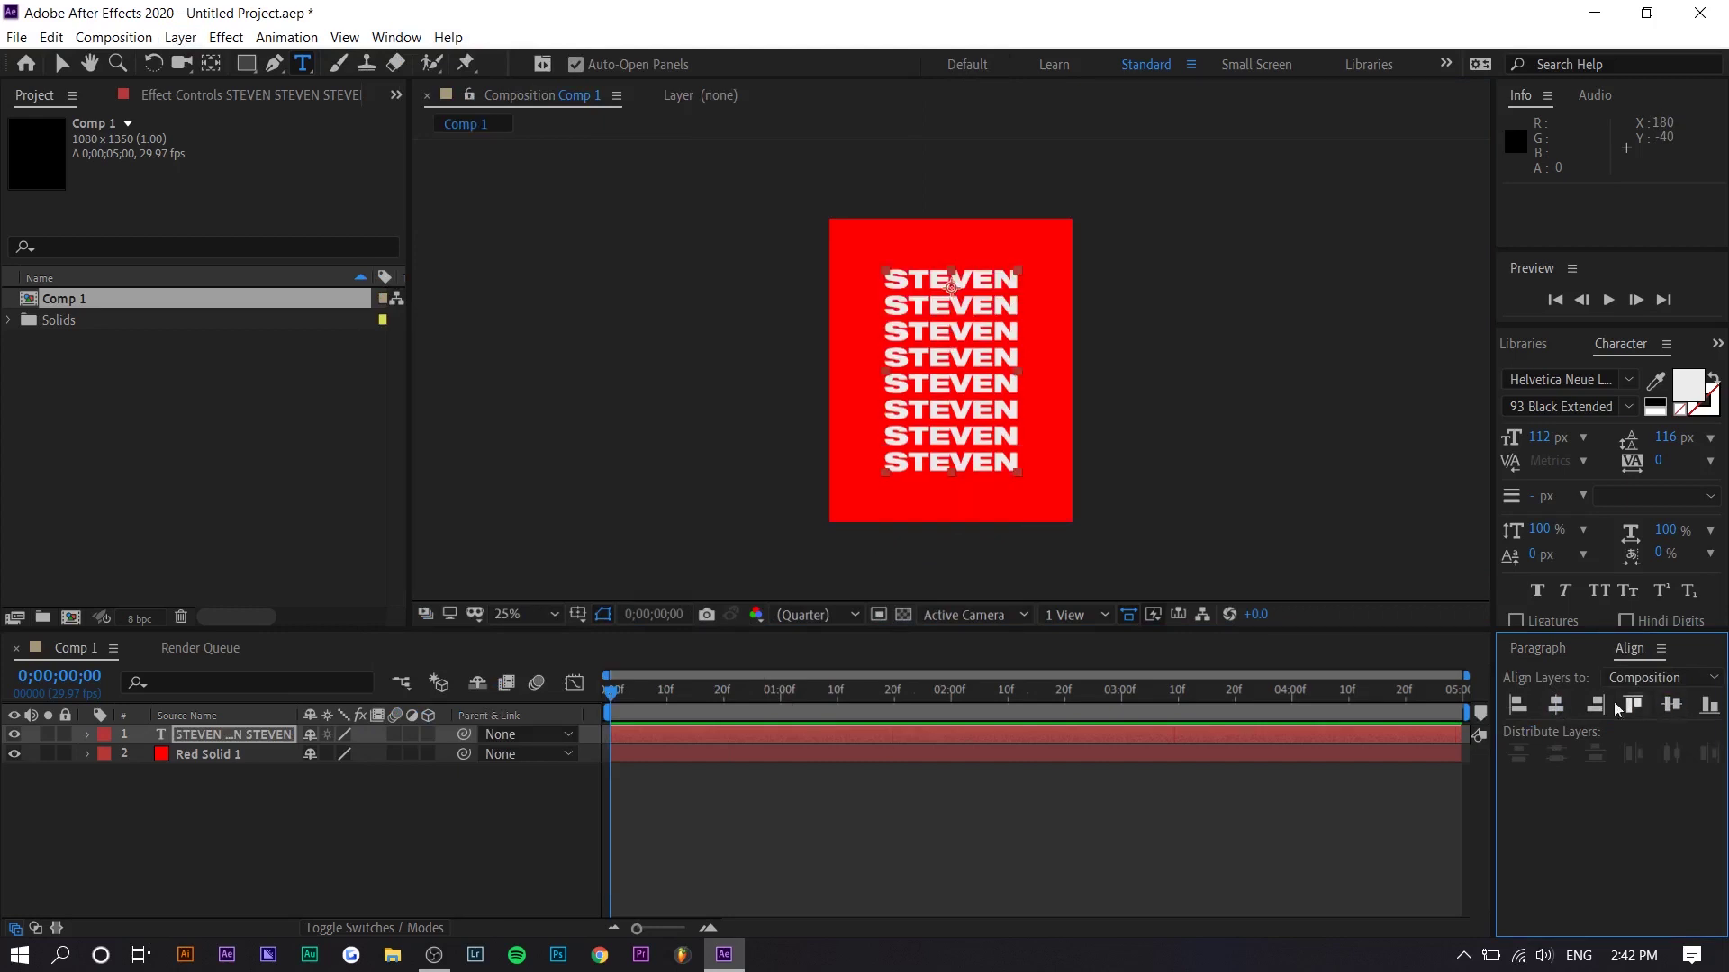
pyautogui.click(1031, 815)
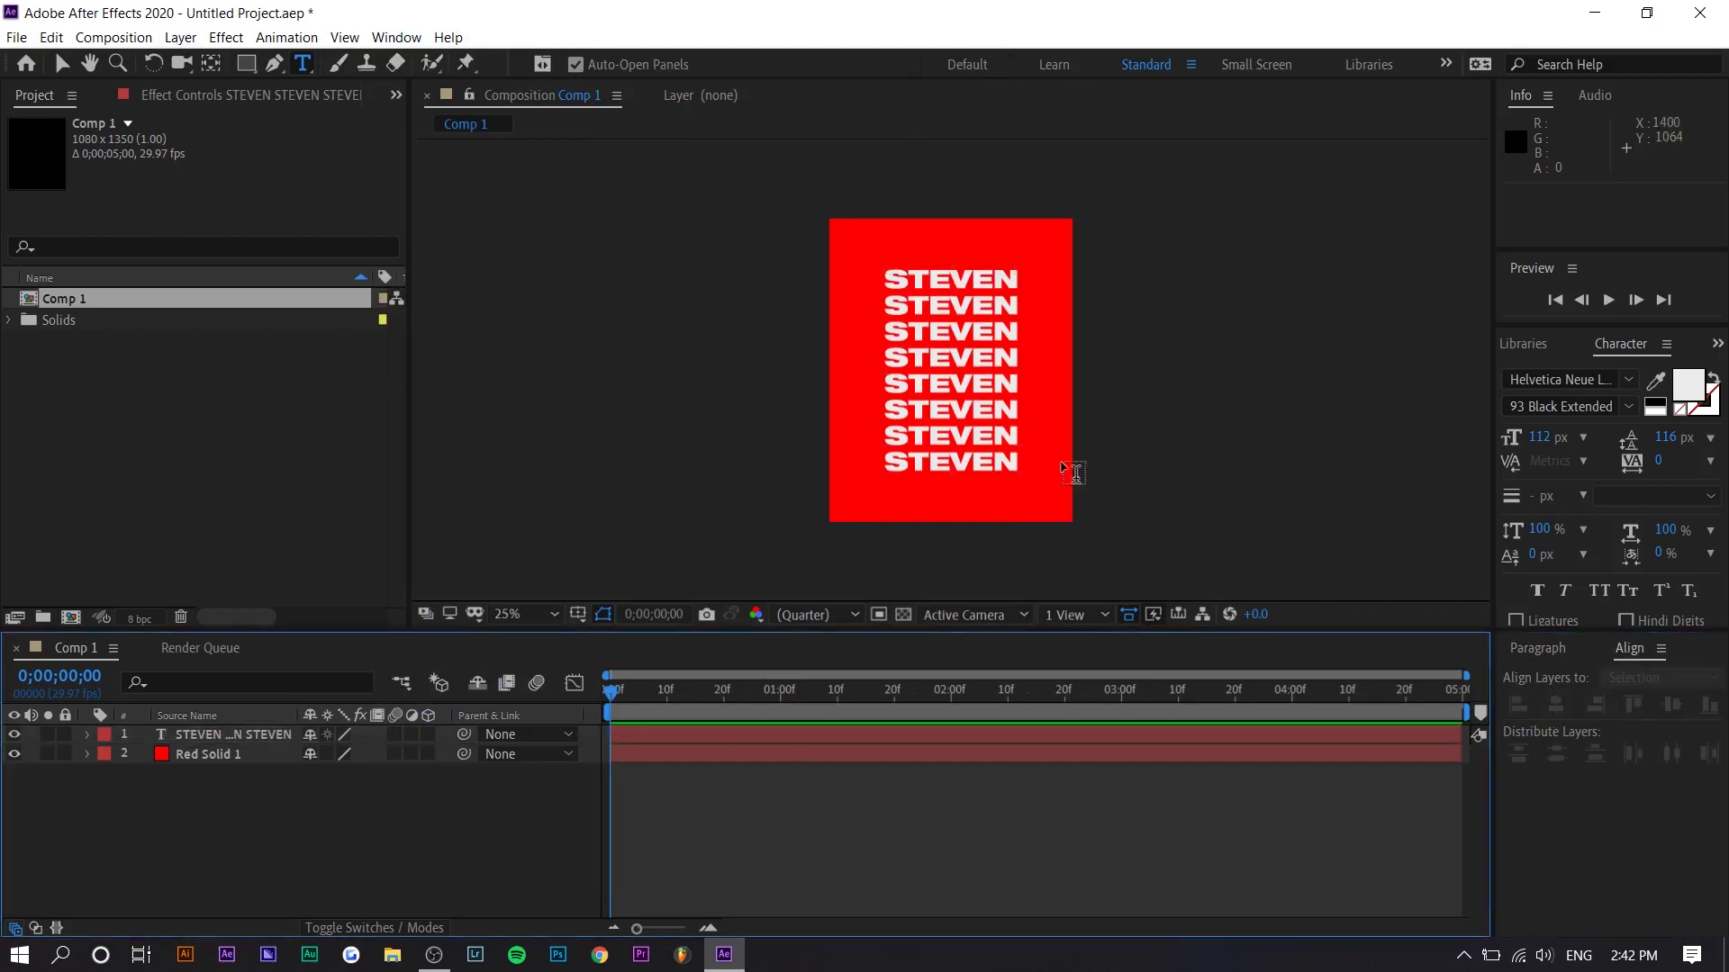
# Stretch the text to 153% horizontal scale with 132 px leading, then re-centre vertically.
pyautogui.moveTo(1664, 529); pyautogui.dragTo(1711, 529)
pyautogui.moveTo(1536, 554)
pyautogui.mouseDown()
pyautogui.moveTo(1574, 554)
pyautogui.moveTo(1552, 553)
pyautogui.mouseUp()
pyautogui.hotkey('alt', 'Down')
pyautogui.hotkey('alt', 'Down')
pyautogui.hotkey('alt', 'Down')
pyautogui.hotkey('alt', 'Down')
pyautogui.hotkey('alt', 'Down')
pyautogui.hotkey('alt', 'Down')
pyautogui.hotkey('alt', 'Down')
pyautogui.hotkey('alt', 'Down')
pyautogui.click(1673, 707)
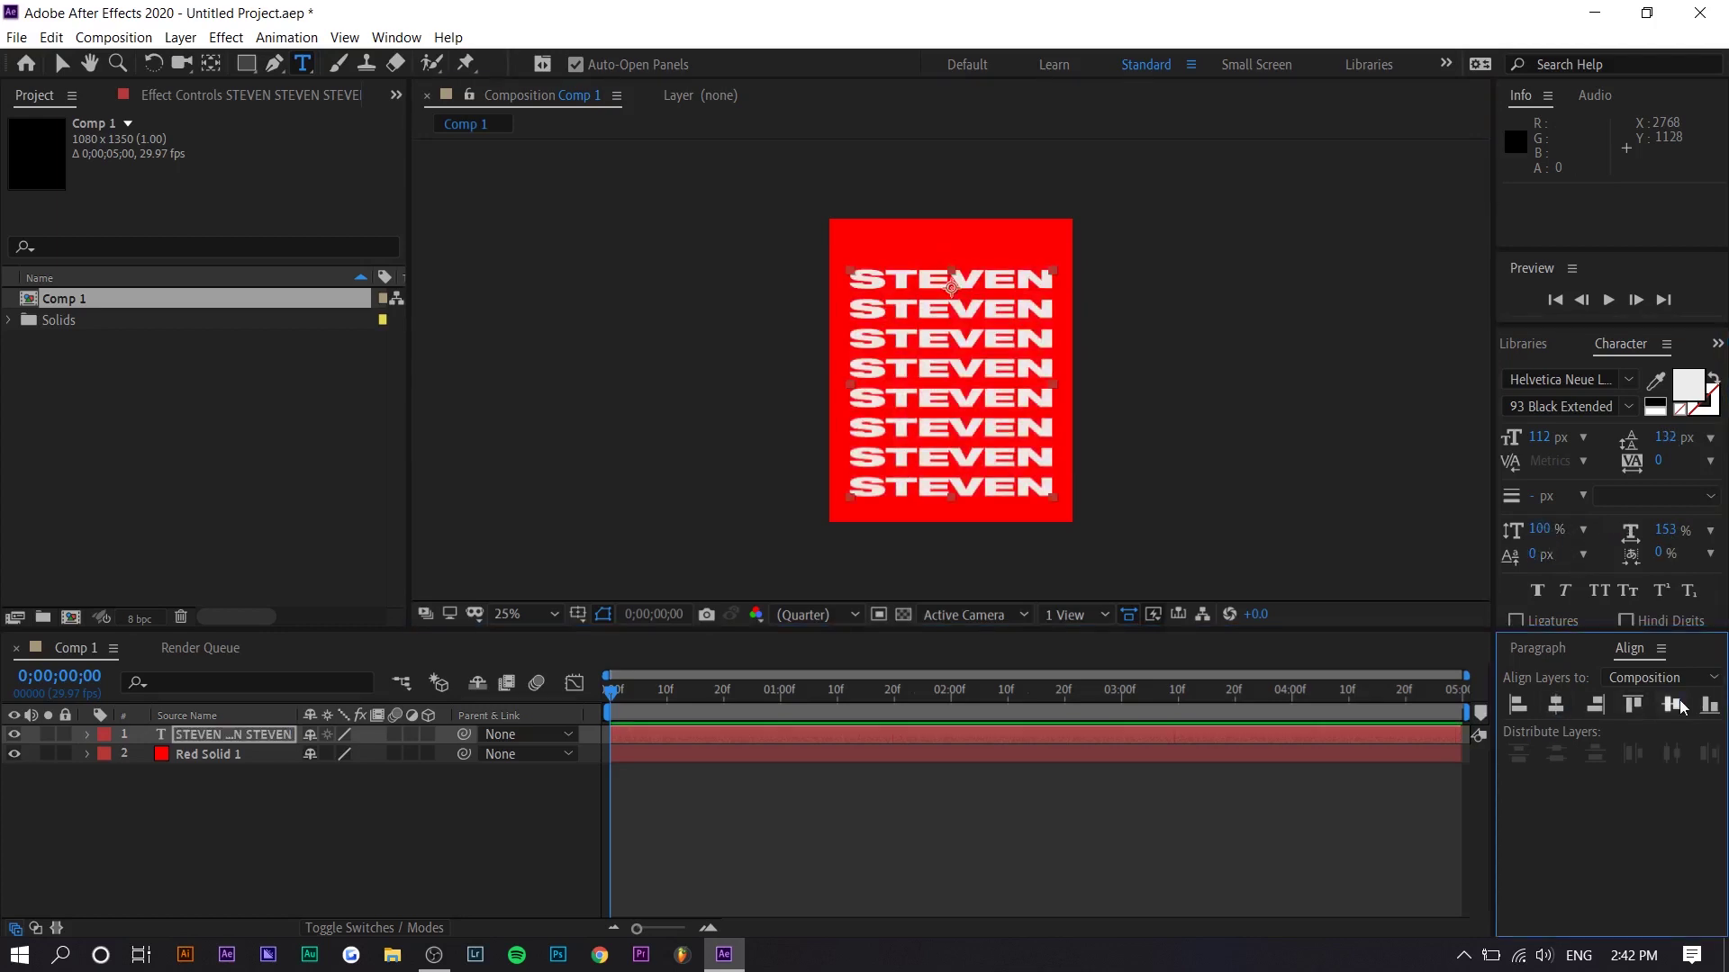
pyautogui.click(217, 755)
# Move the red solid layer above the text layer.
pyautogui.click(244, 800)
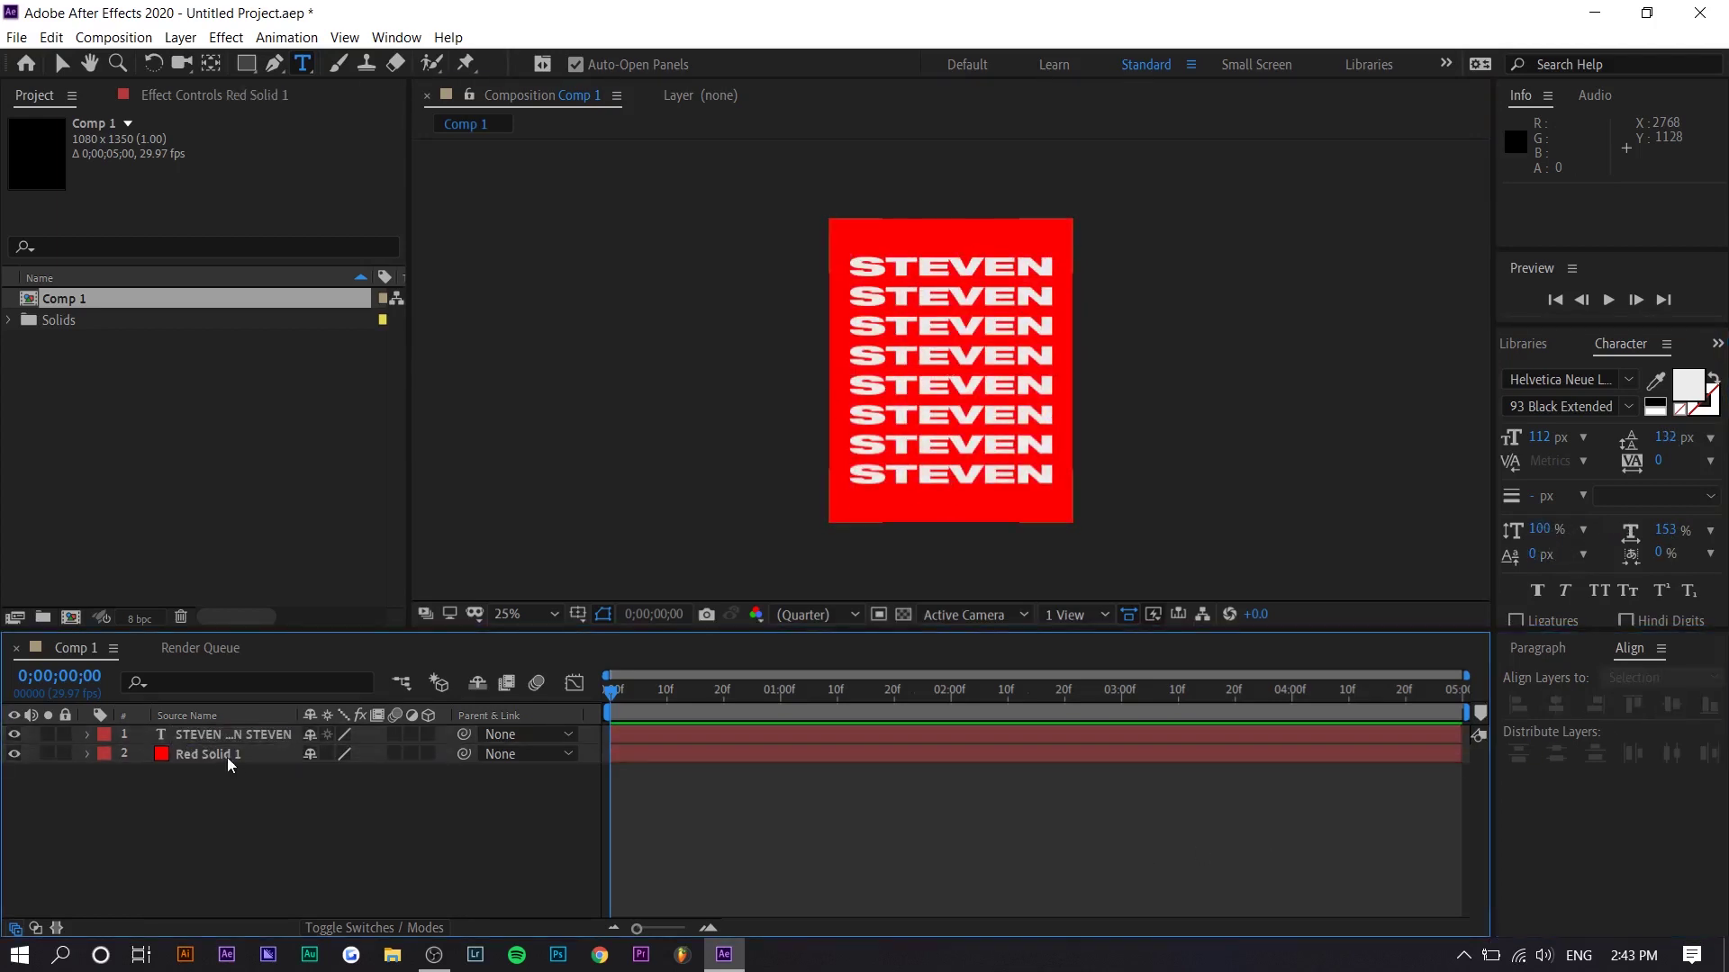
pyautogui.moveTo(226, 757); pyautogui.dragTo(232, 726)
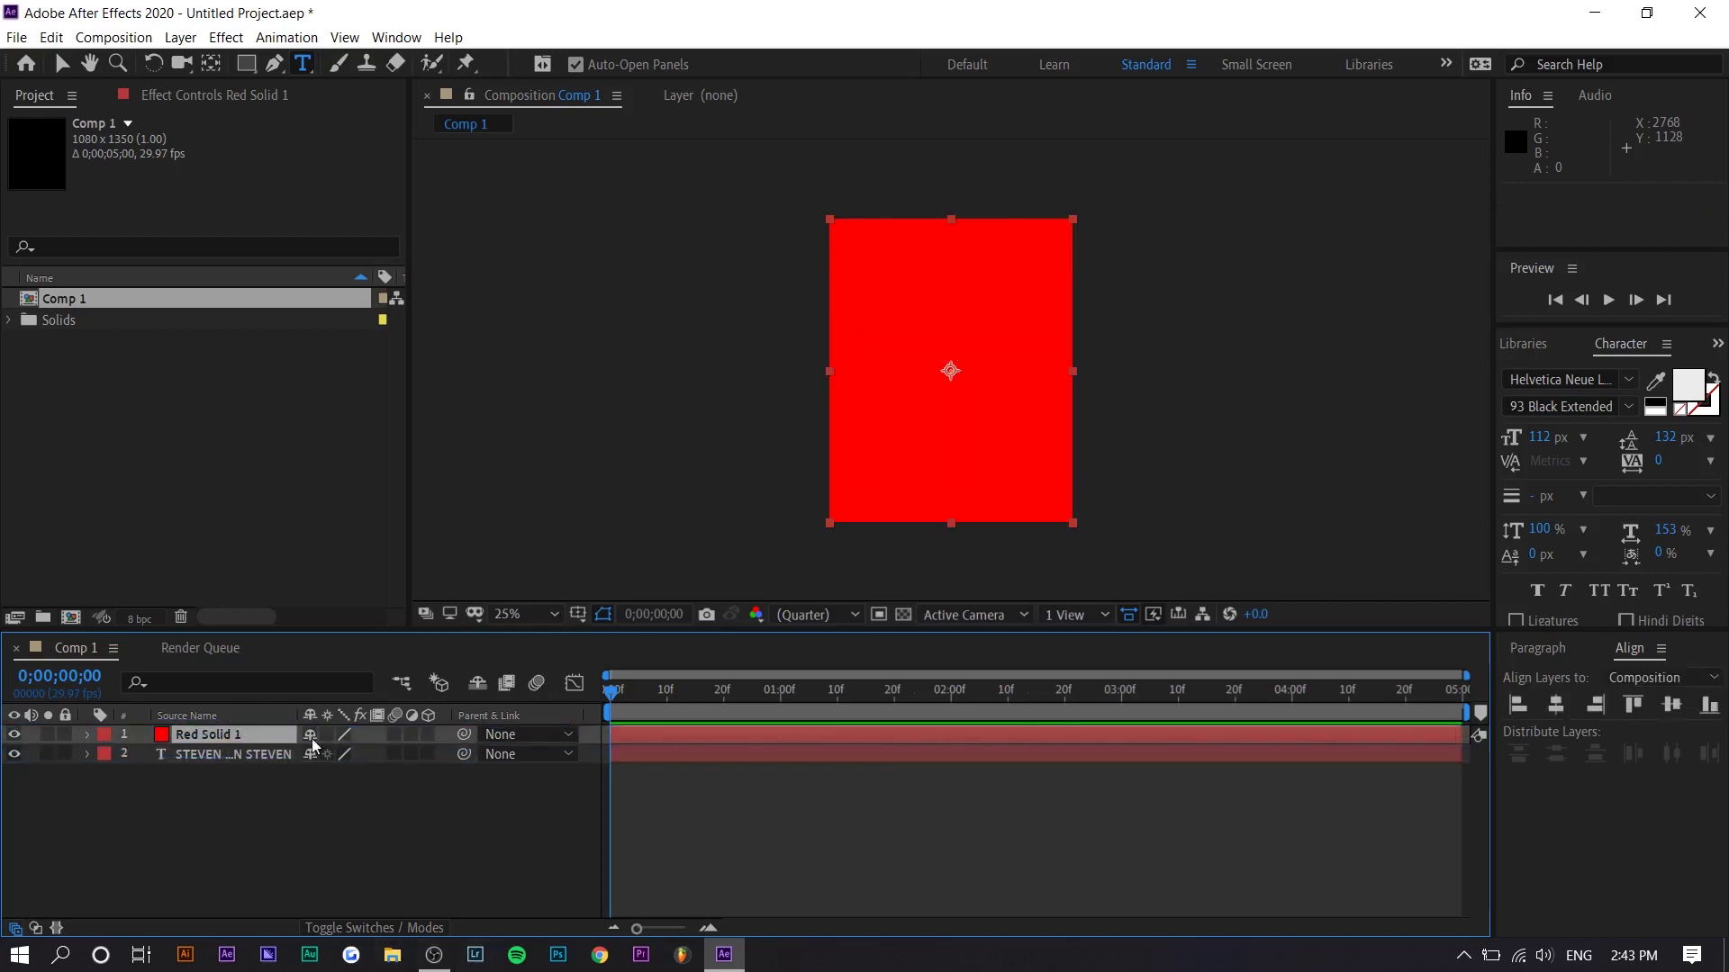
pyautogui.click(289, 789)
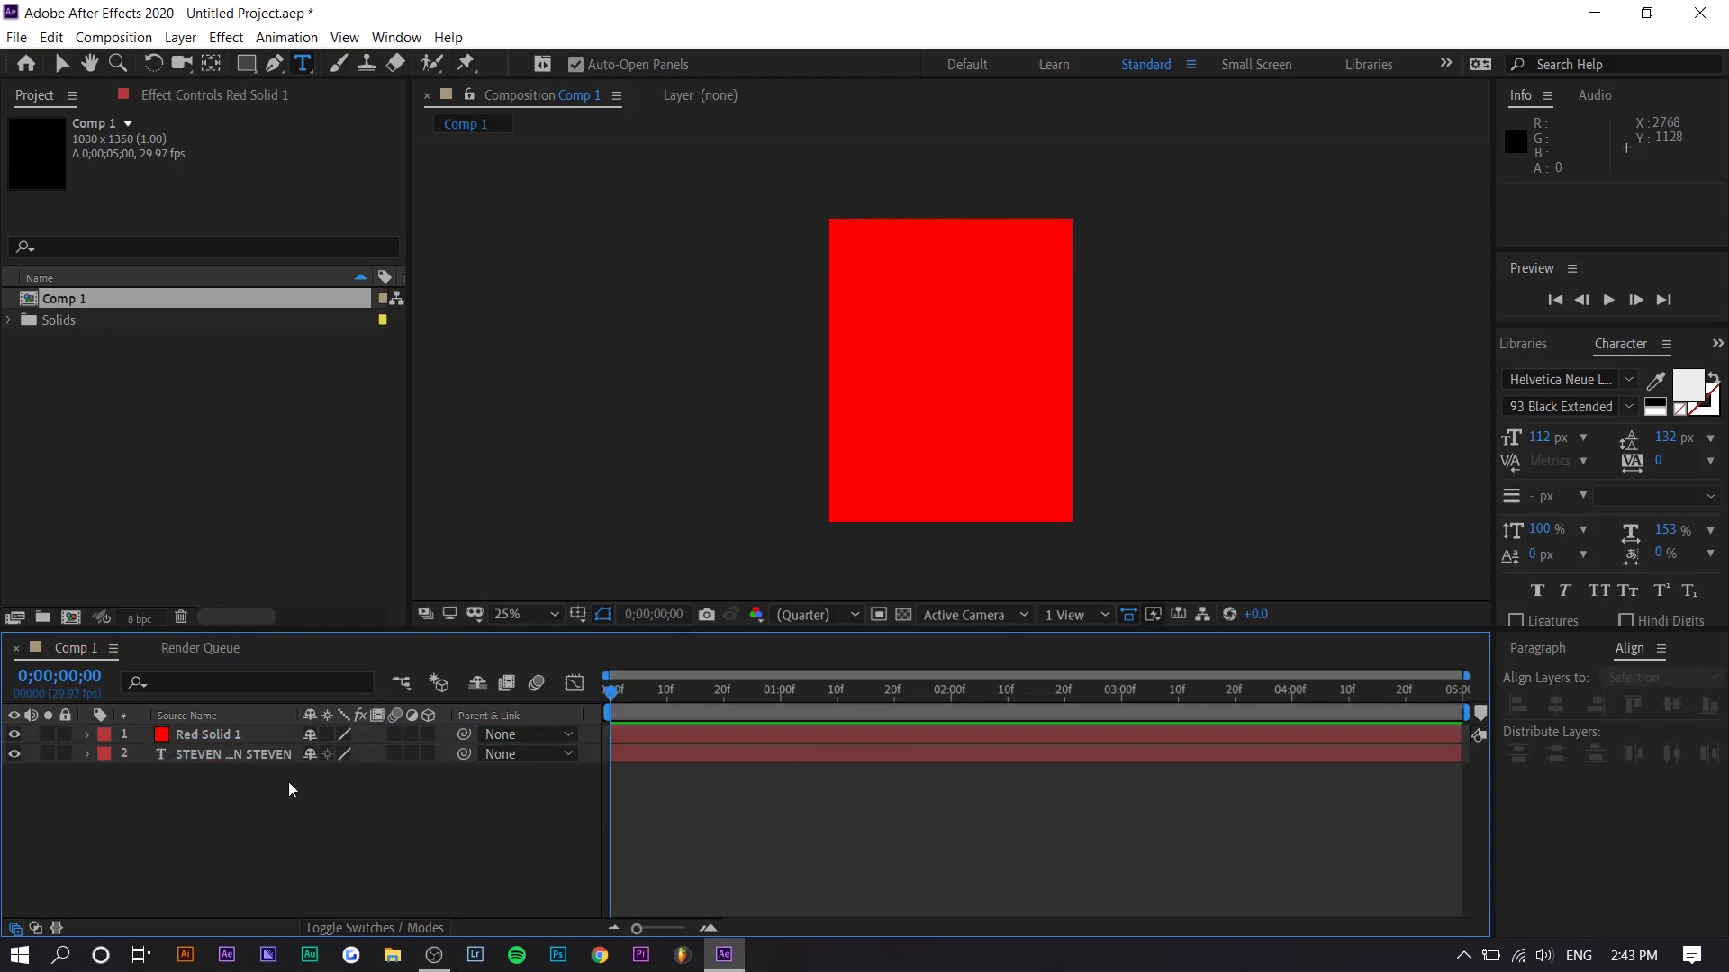
# Search Effects & Presets for 'saber' and apply Saber to Red Solid 1.
pyautogui.click(1717, 344)
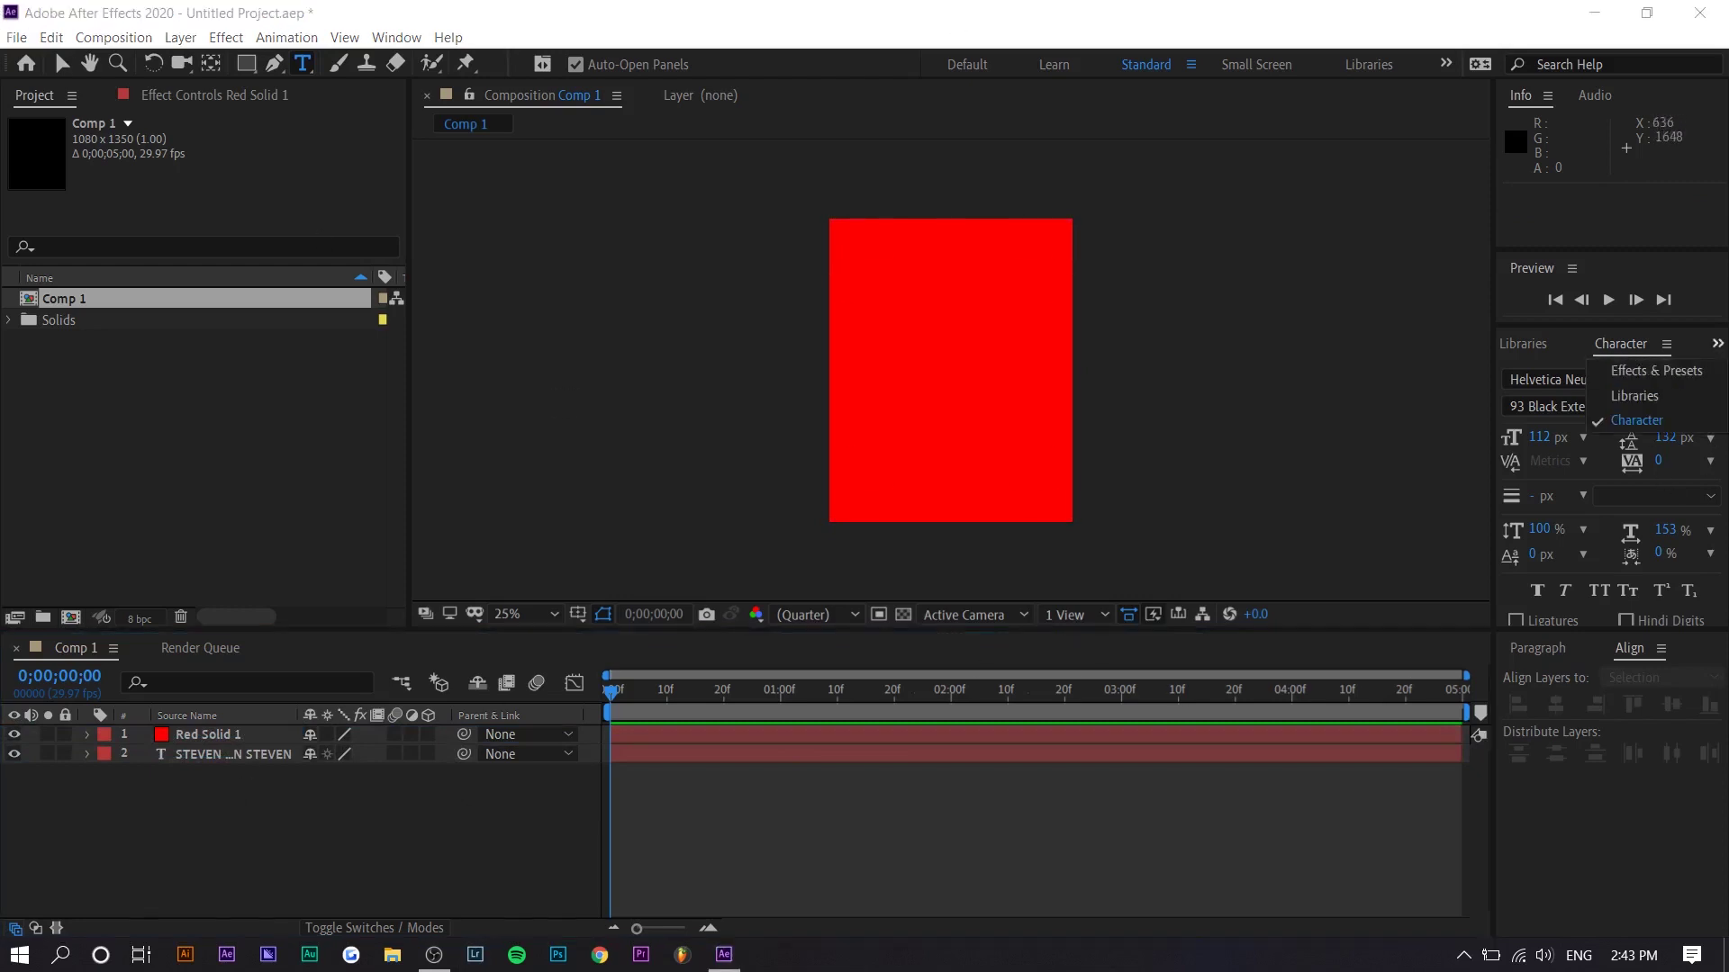
pyautogui.click(1717, 345)
pyautogui.click(1713, 352)
pyautogui.click(1616, 364)
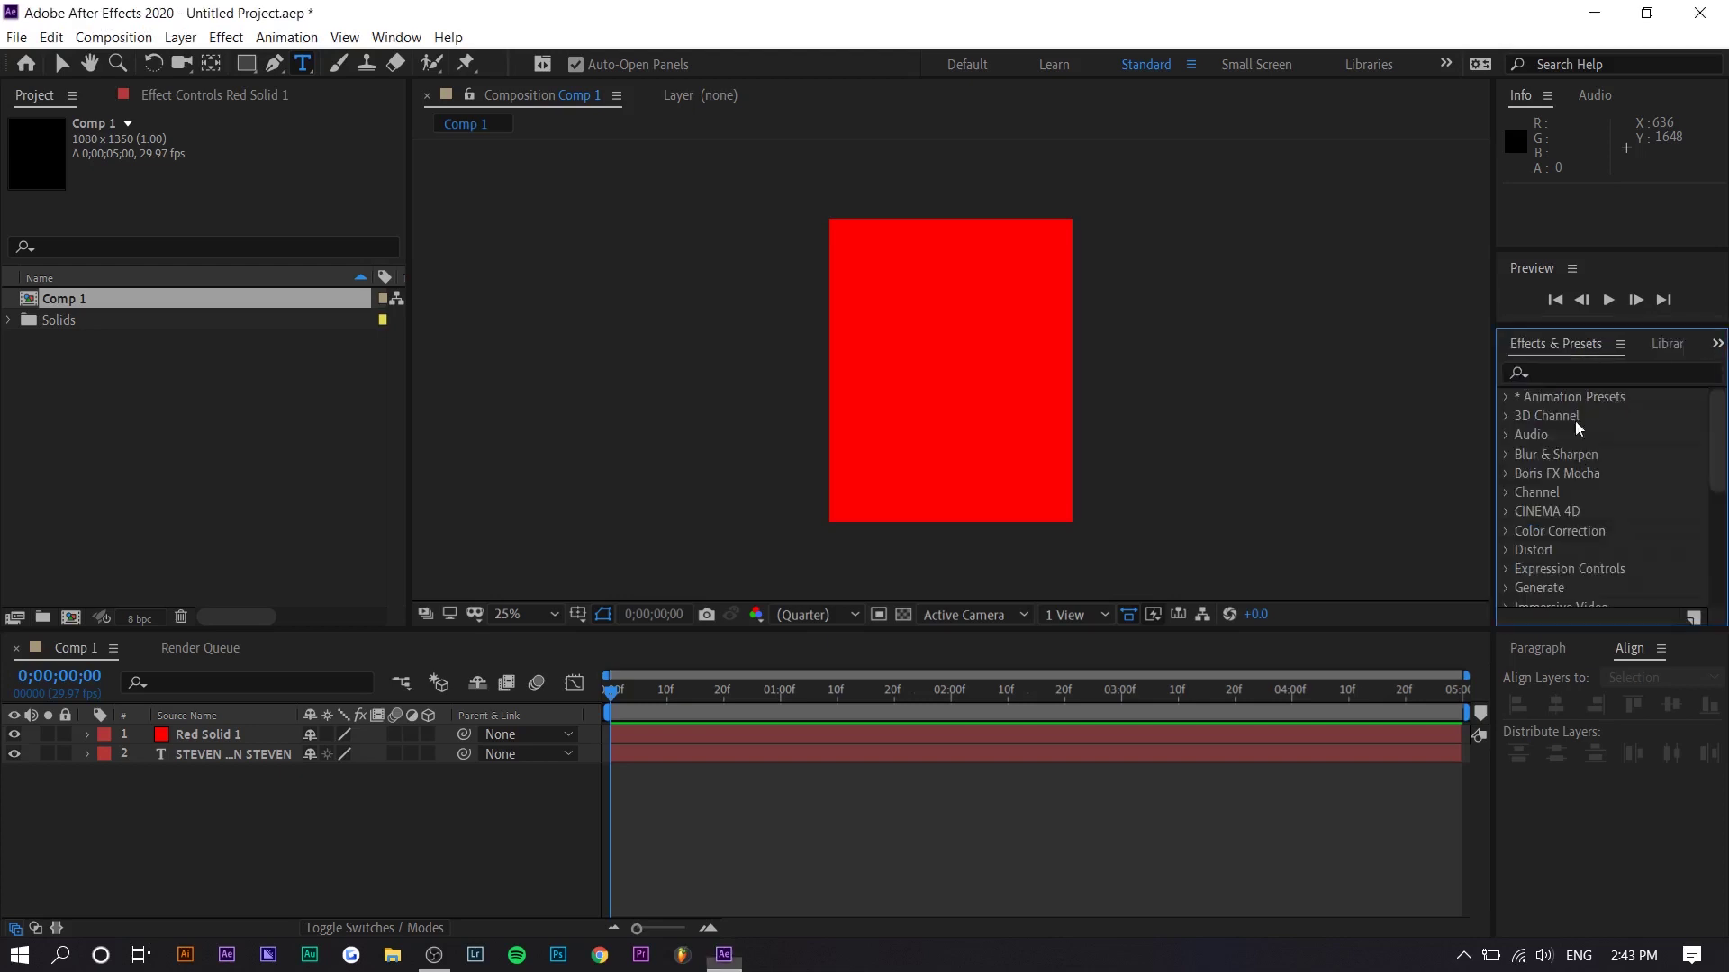
pyautogui.click(1602, 369)
pyautogui.write('saber')
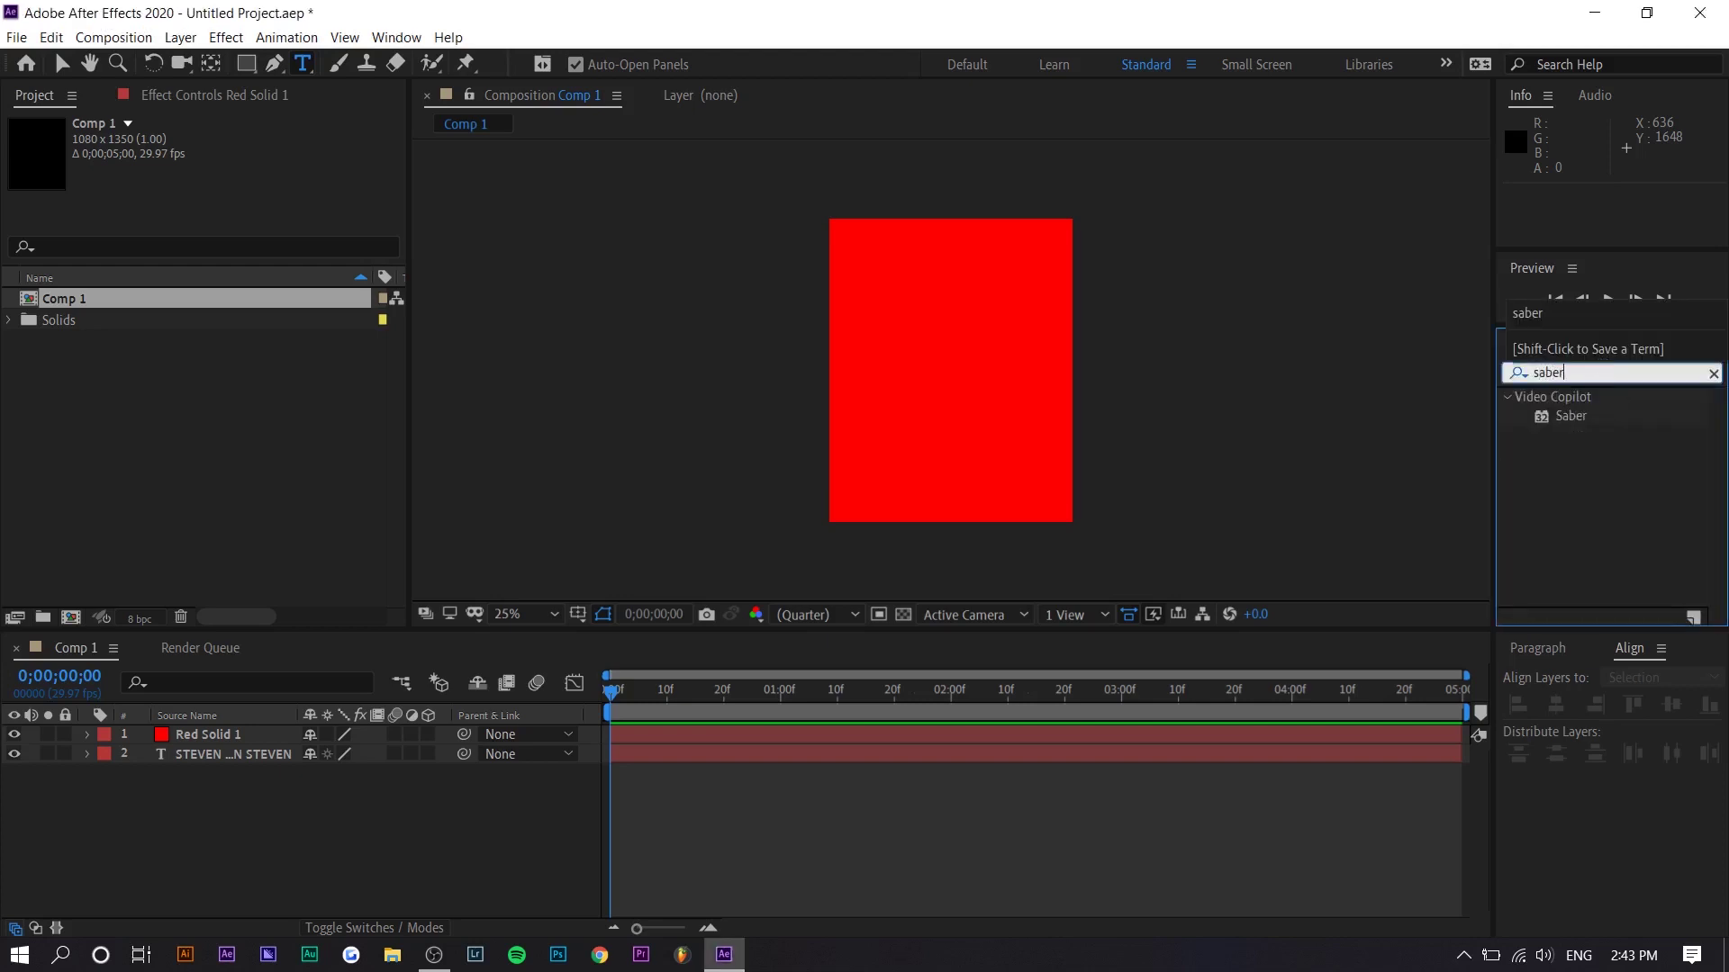
pyautogui.moveTo(1593, 414); pyautogui.dragTo(220, 742)
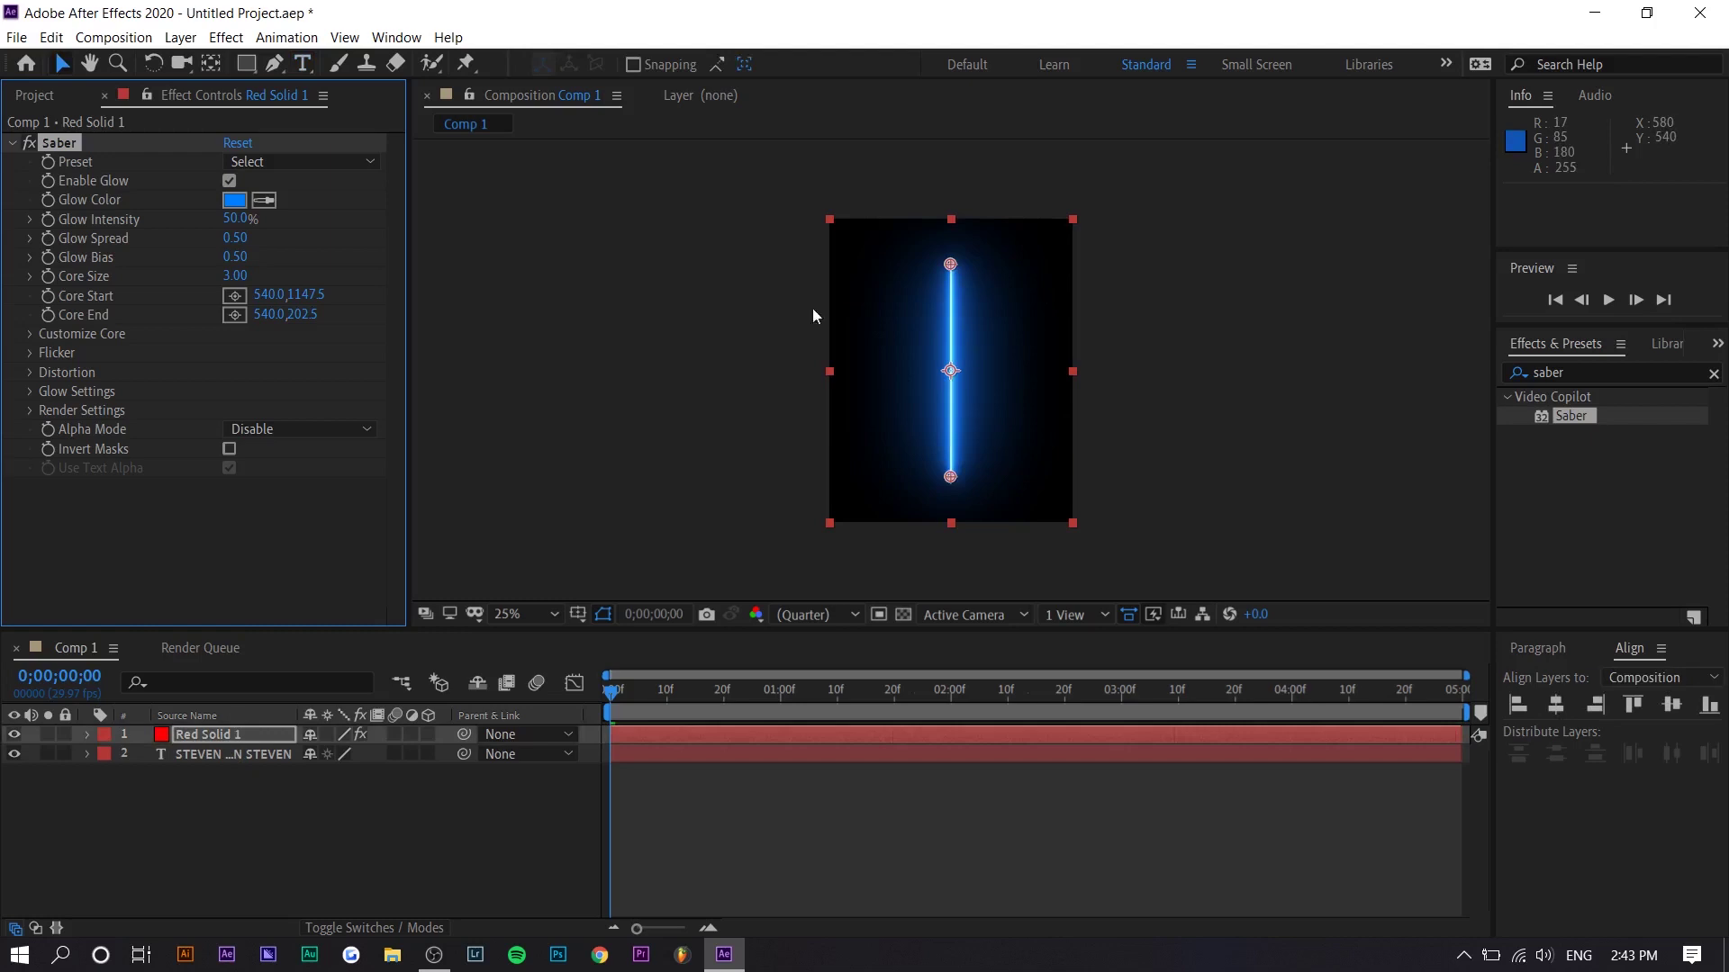
# In Customize Core, trace the STEVEN text layer with Start Size 0% and Glow Intensity 17%.
pyautogui.click(33, 333)
pyautogui.click(257, 353)
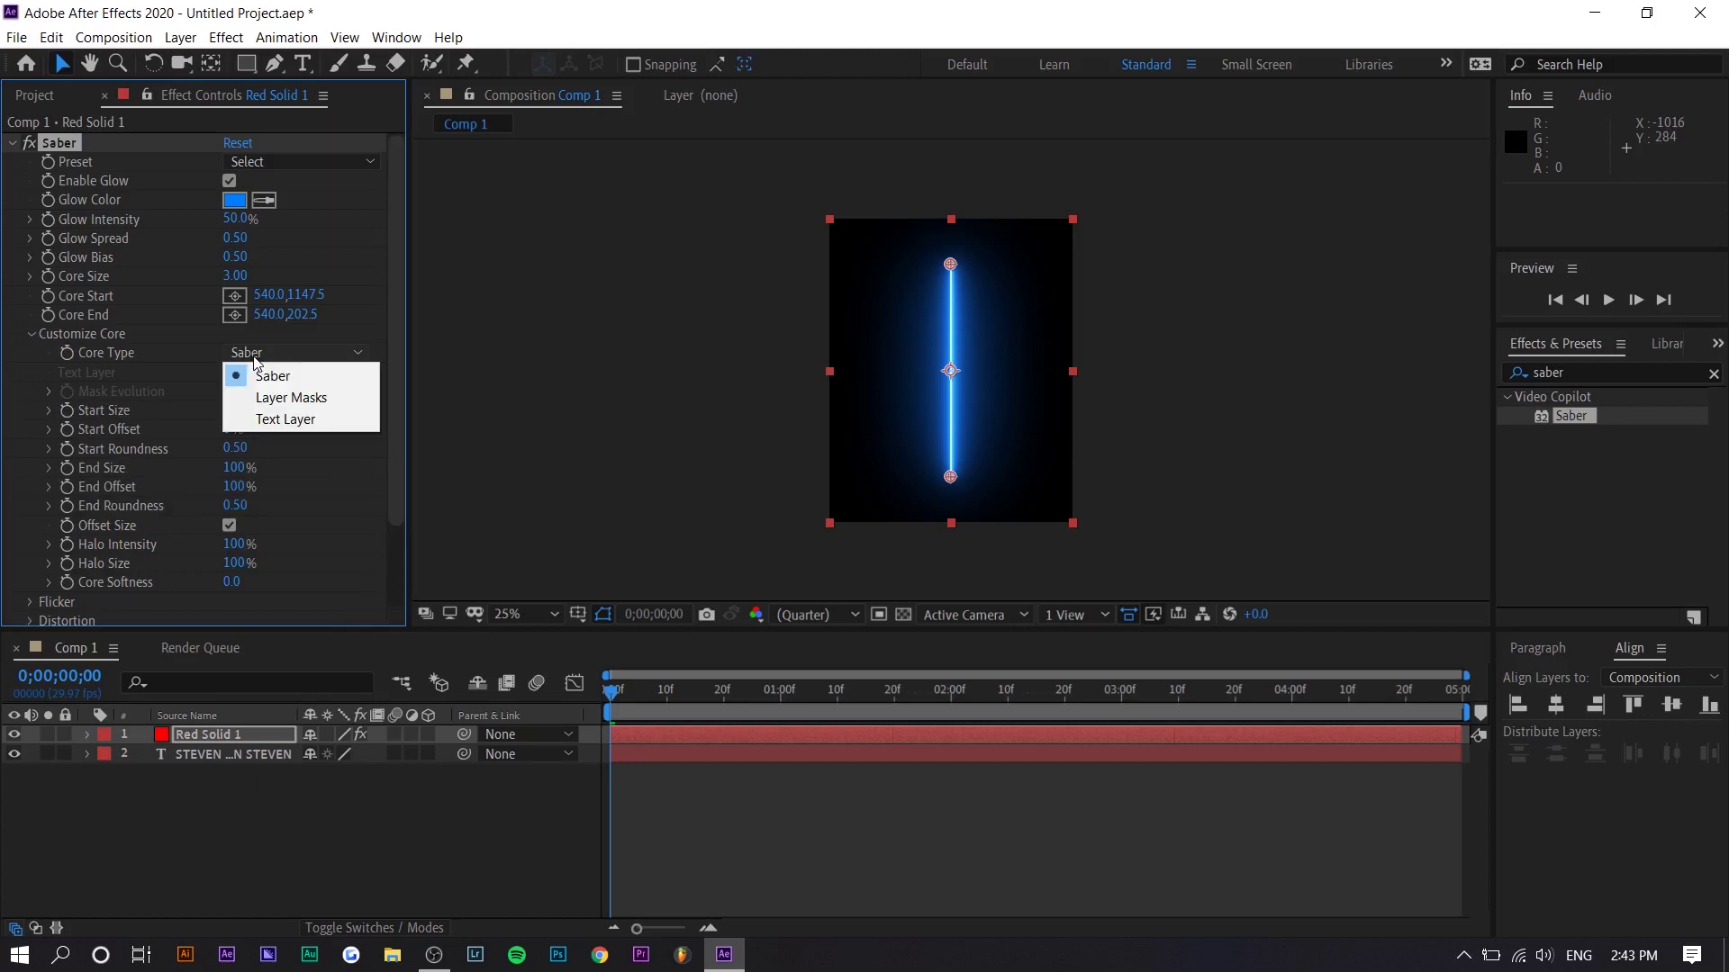
pyautogui.click(285, 419)
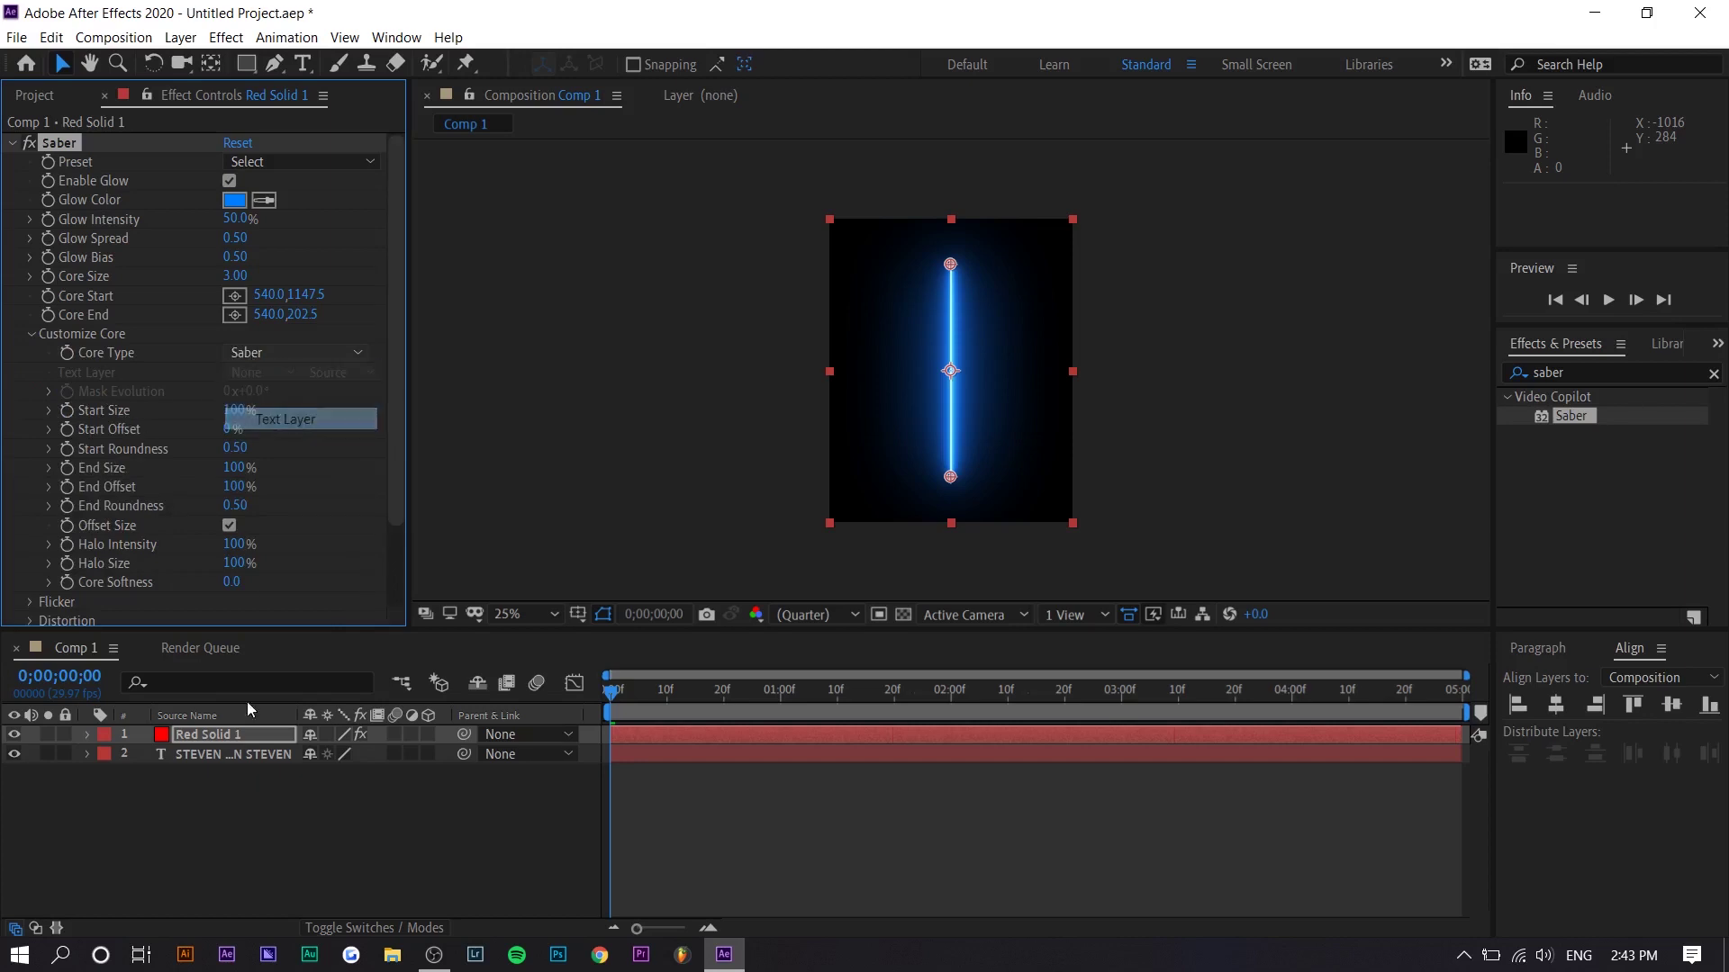
pyautogui.click(237, 373)
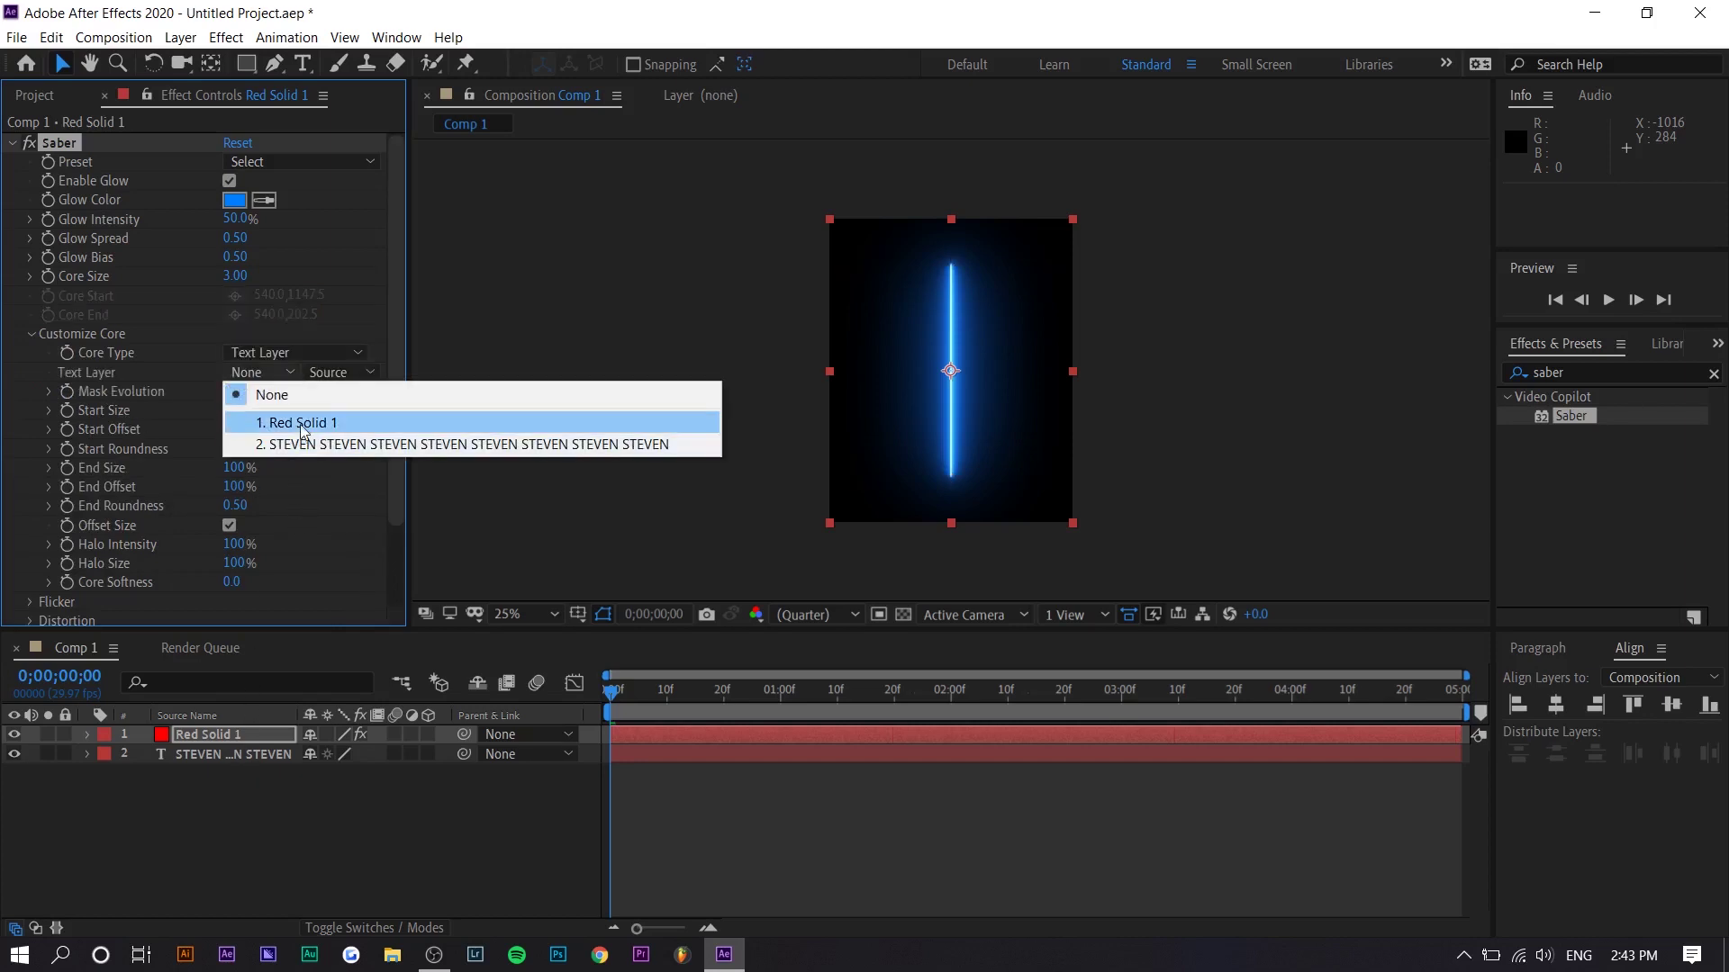
pyautogui.click(270, 447)
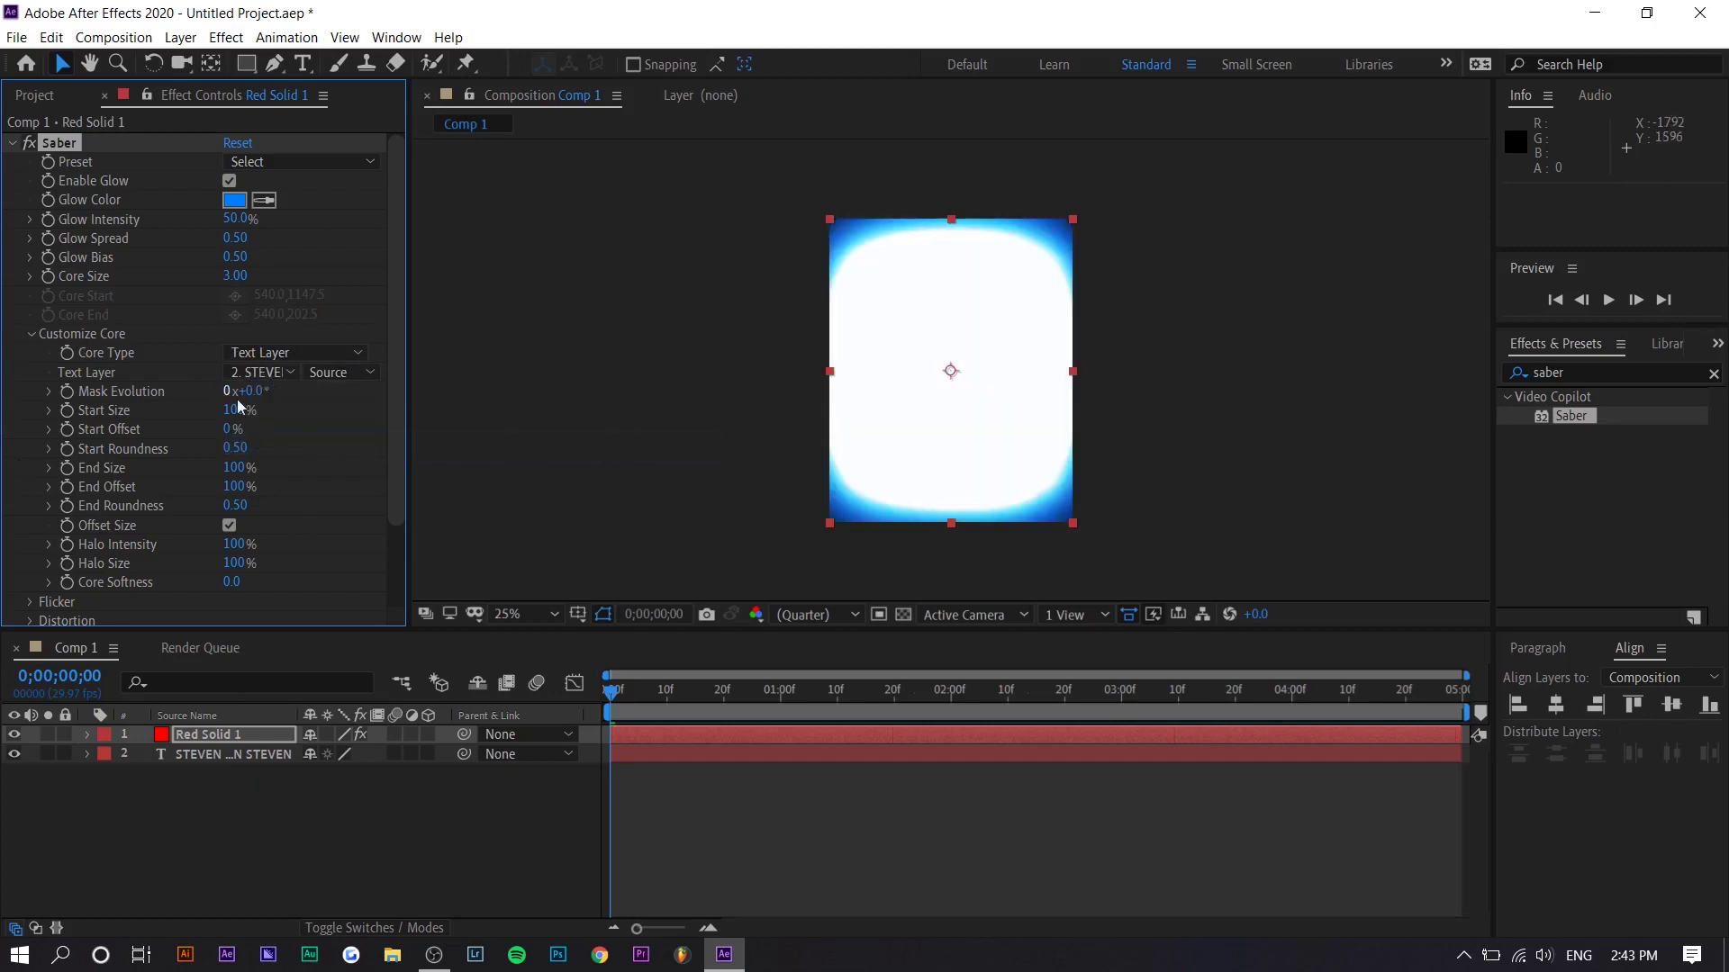
pyautogui.moveTo(239, 408); pyautogui.dragTo(120, 411)
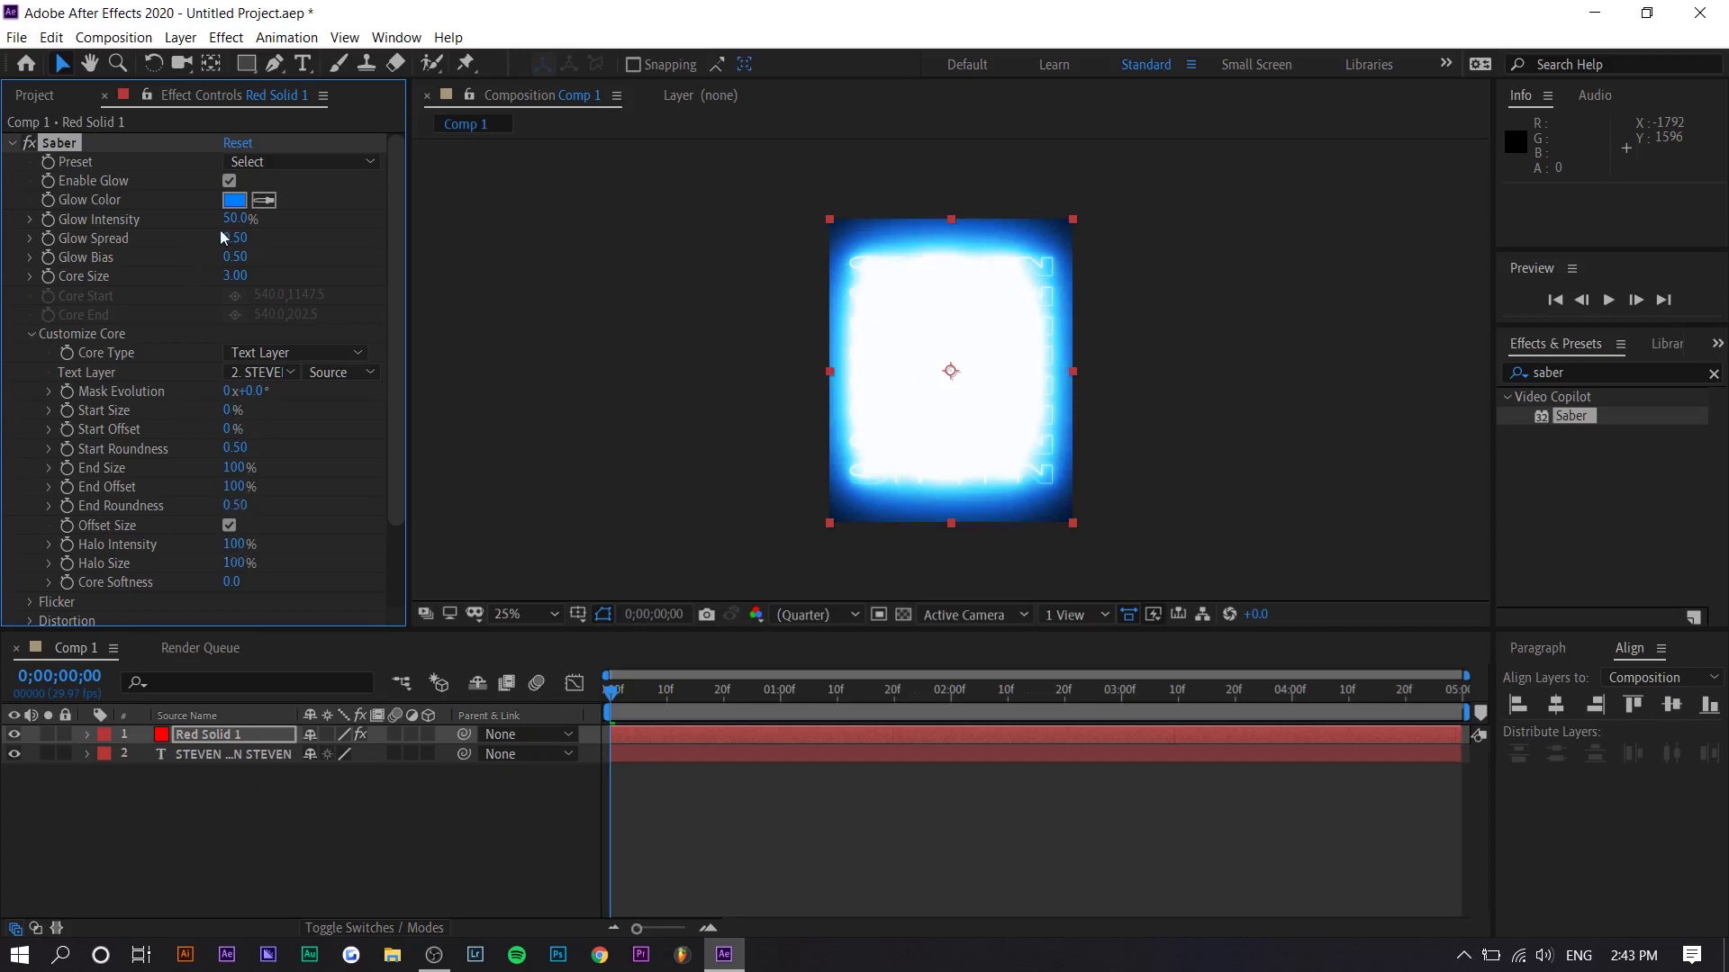
pyautogui.moveTo(236, 218); pyautogui.dragTo(205, 220)
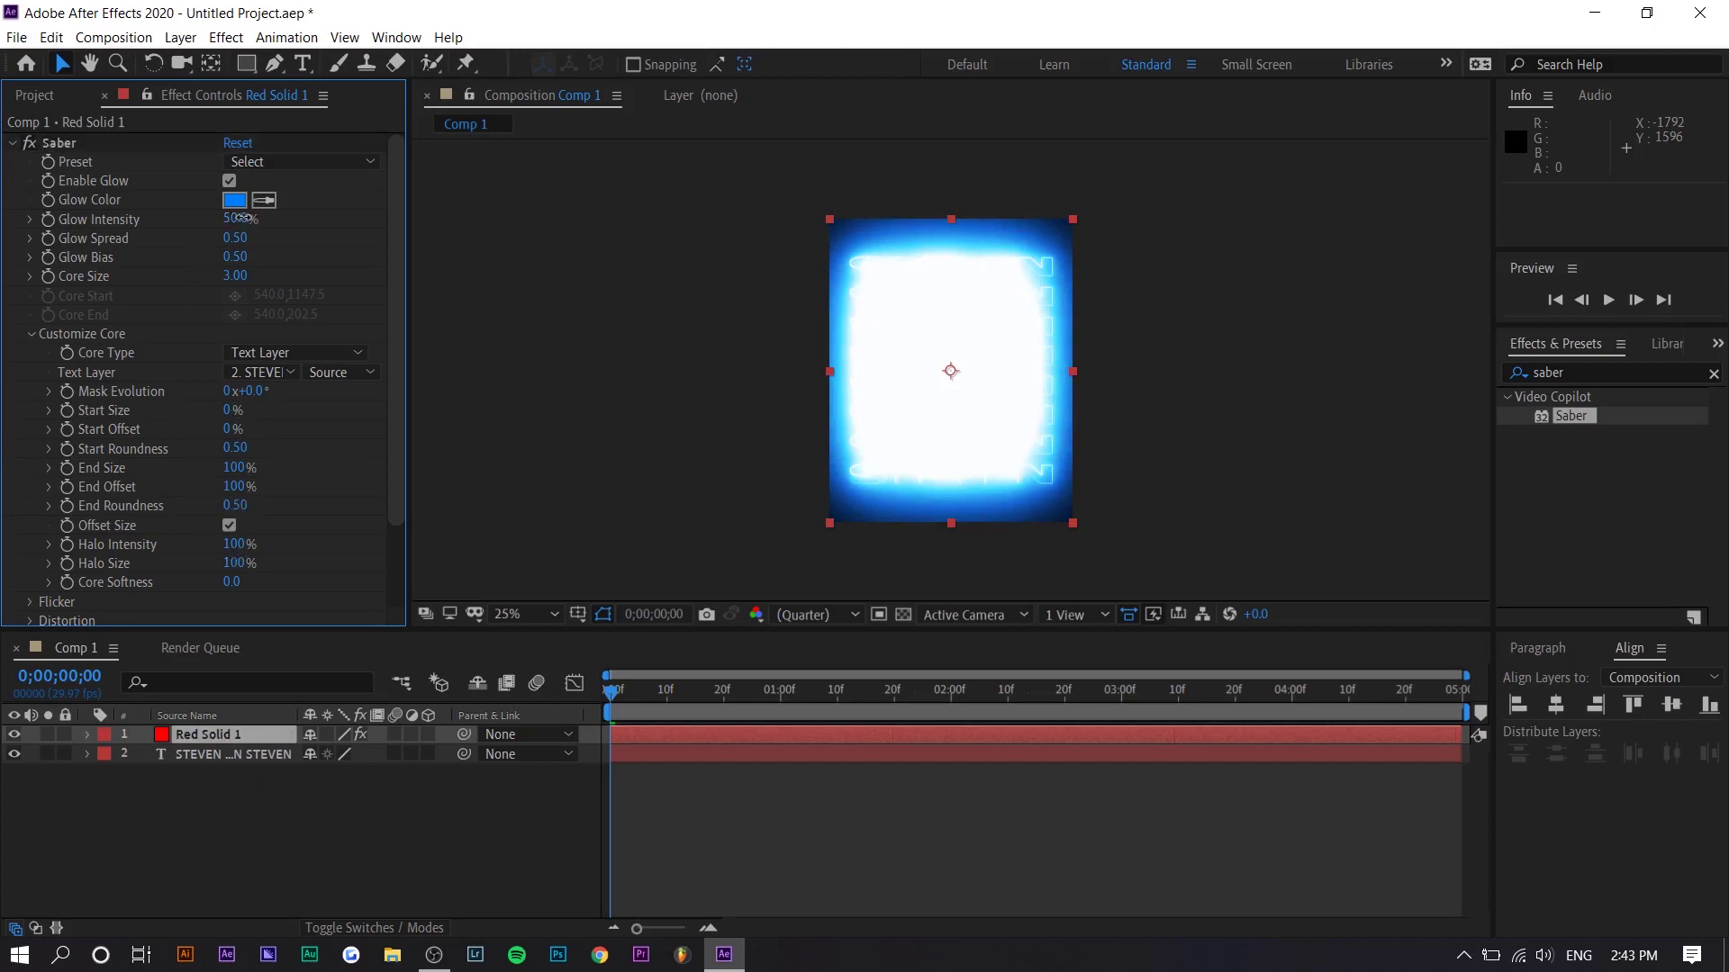
# Deselect the layer and browse the Saber Preset dropdown list.
pyautogui.click(917, 820)
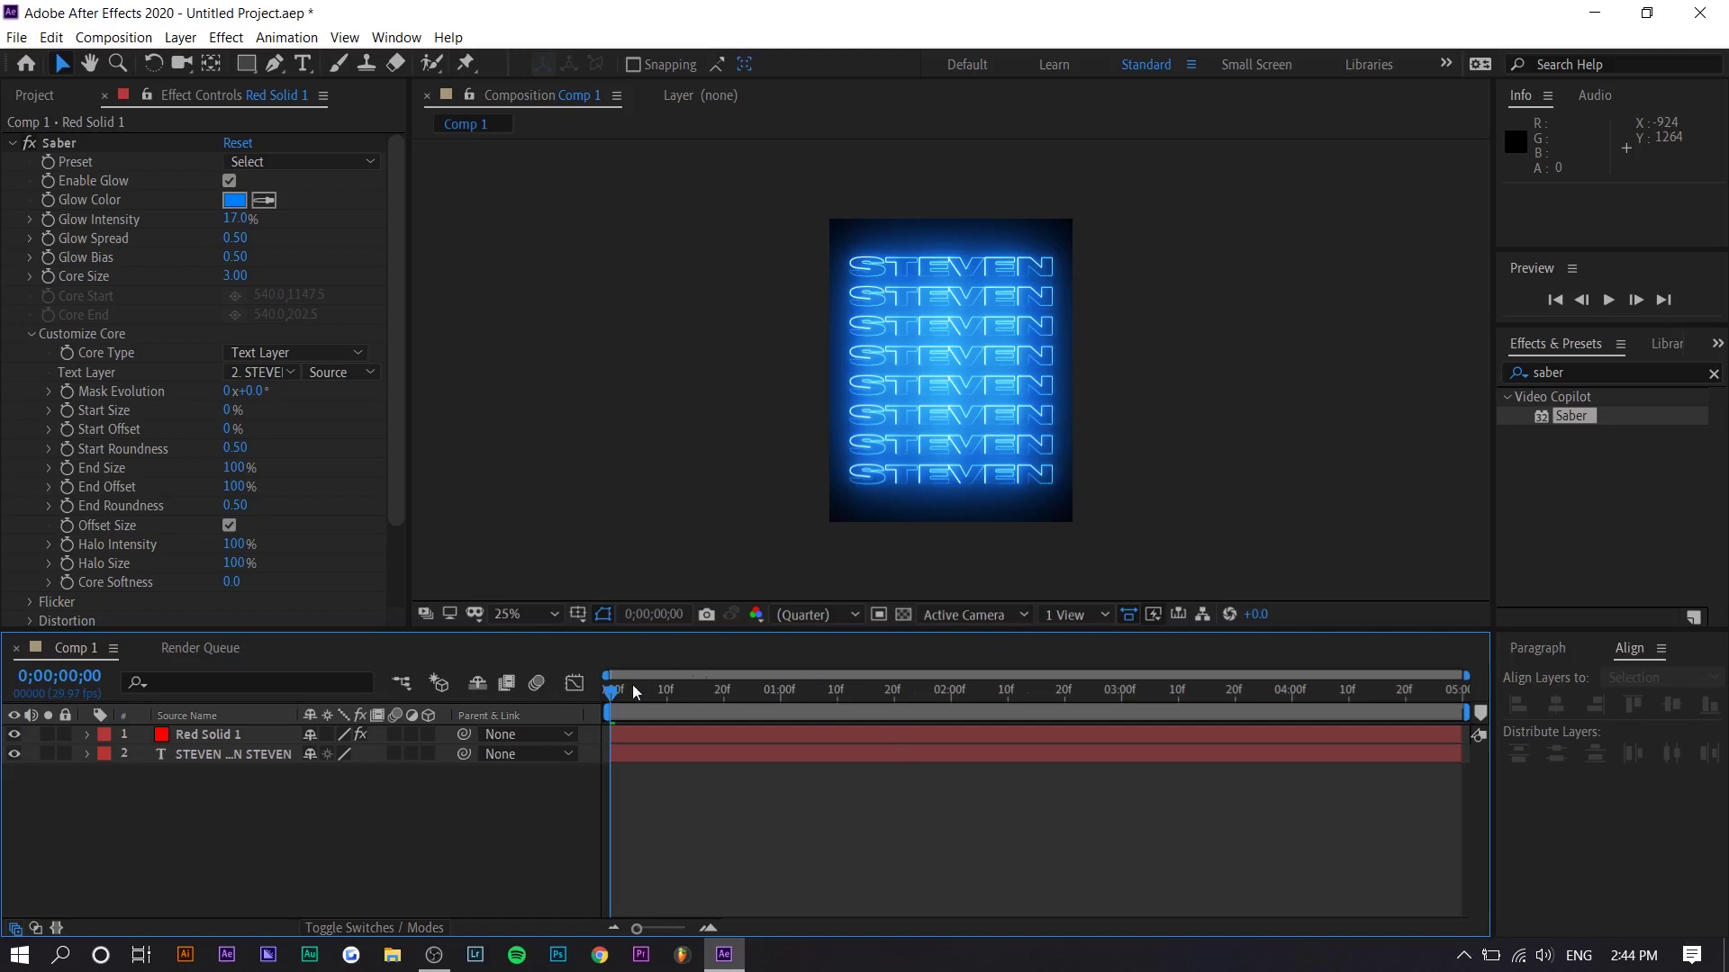
pyautogui.click(315, 164)
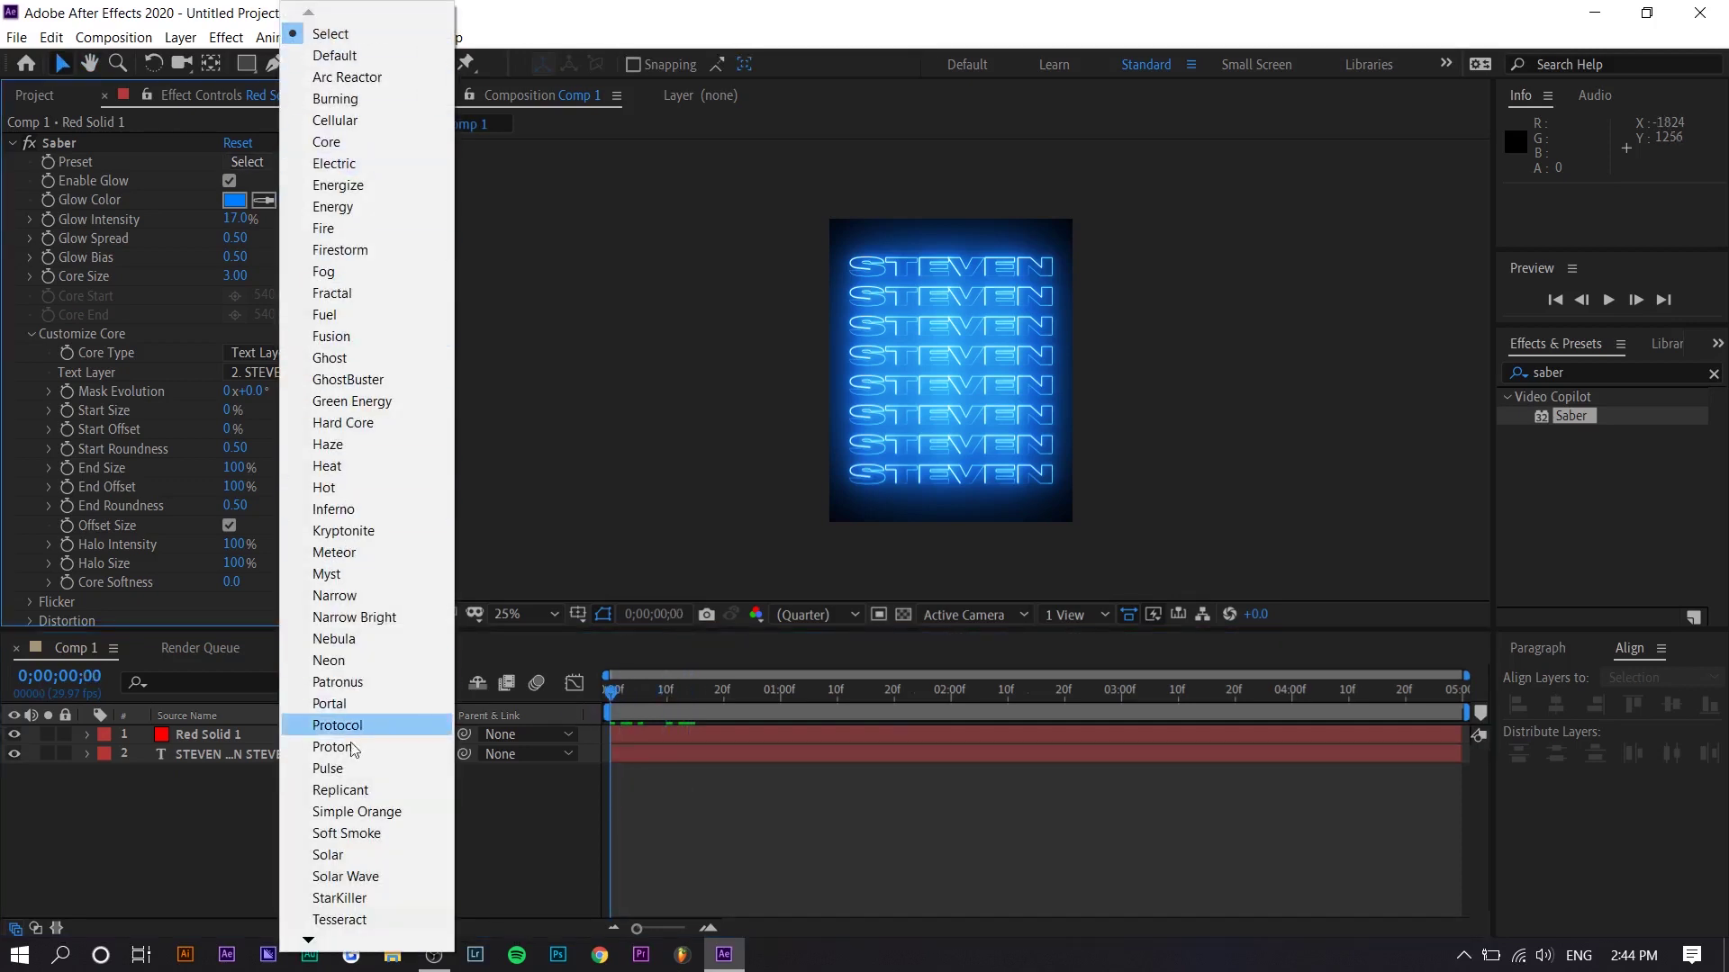
pyautogui.moveTo(349, 943)
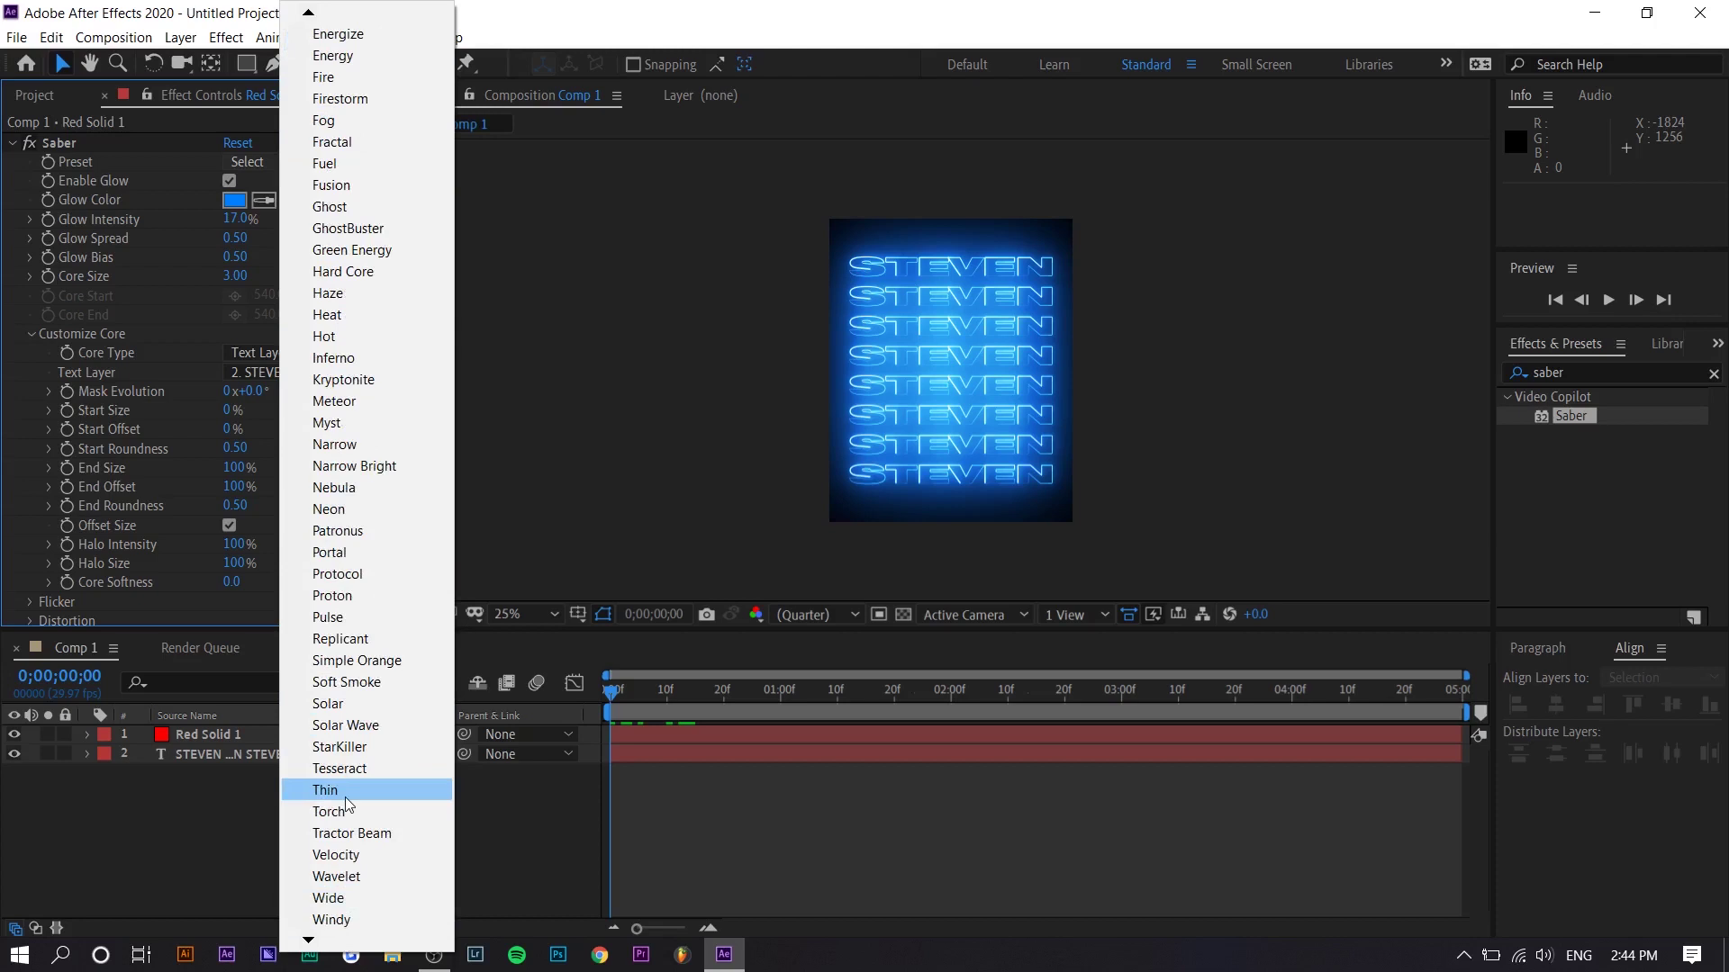
# Apply the red StarKiller Saber preset and reduce End Size to about 94%.
pyautogui.click(353, 750)
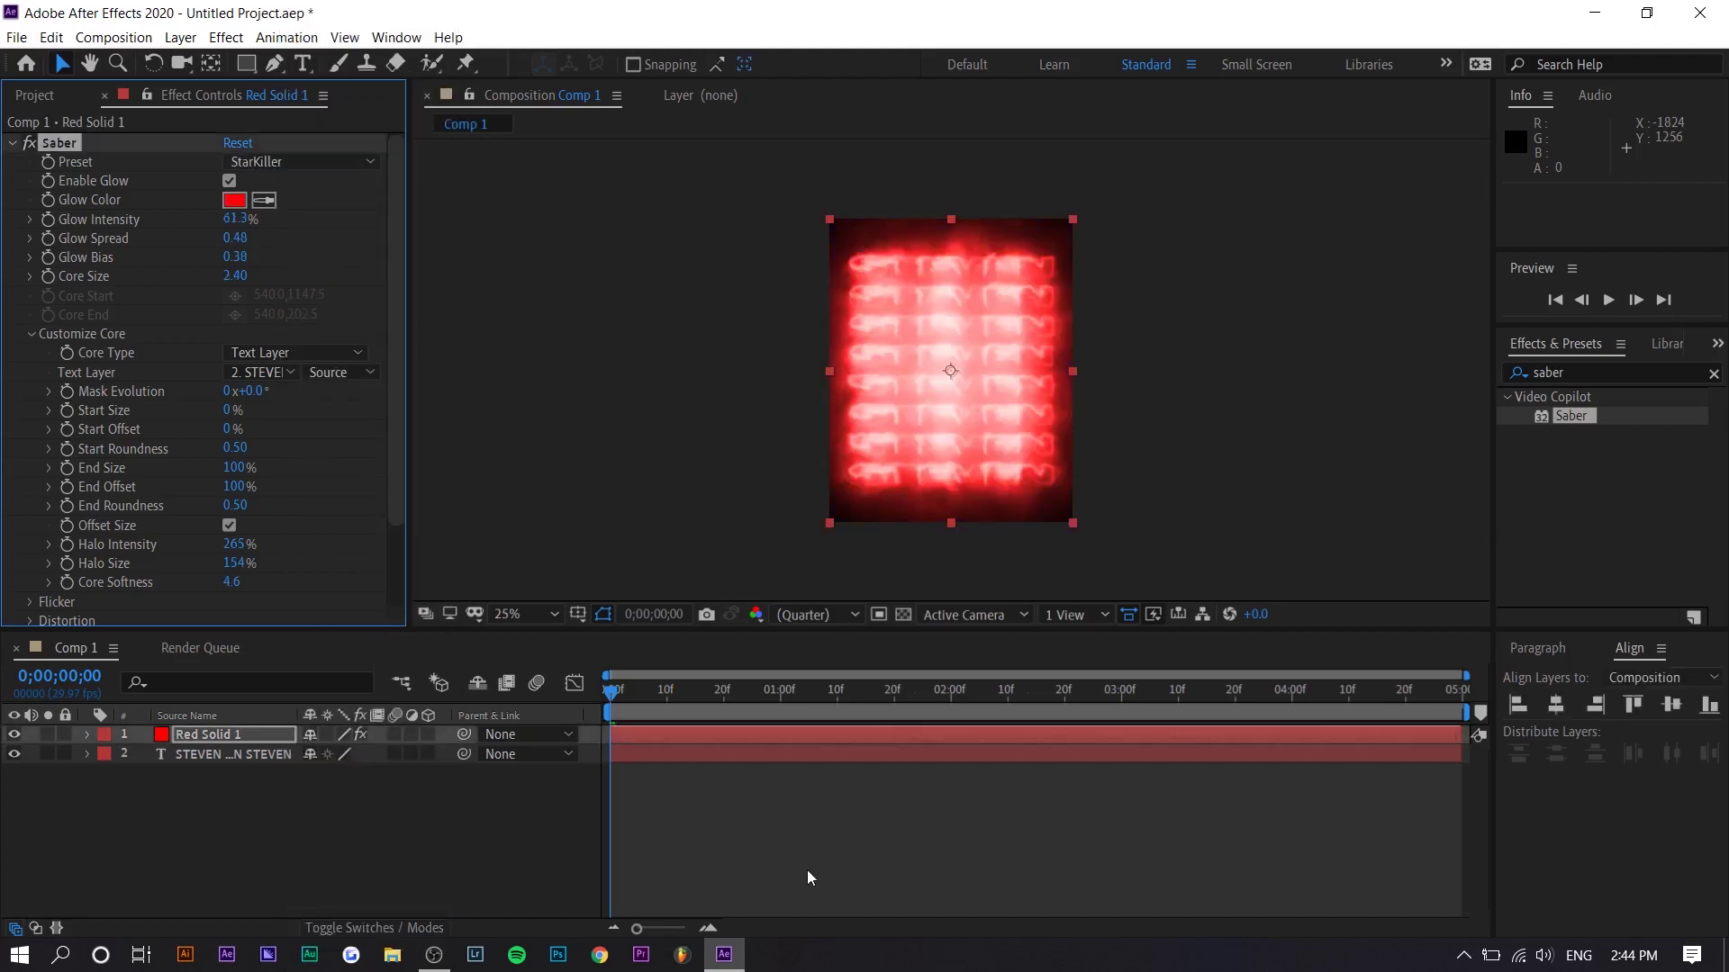
pyautogui.moveTo(648, 692); pyautogui.dragTo(826, 693)
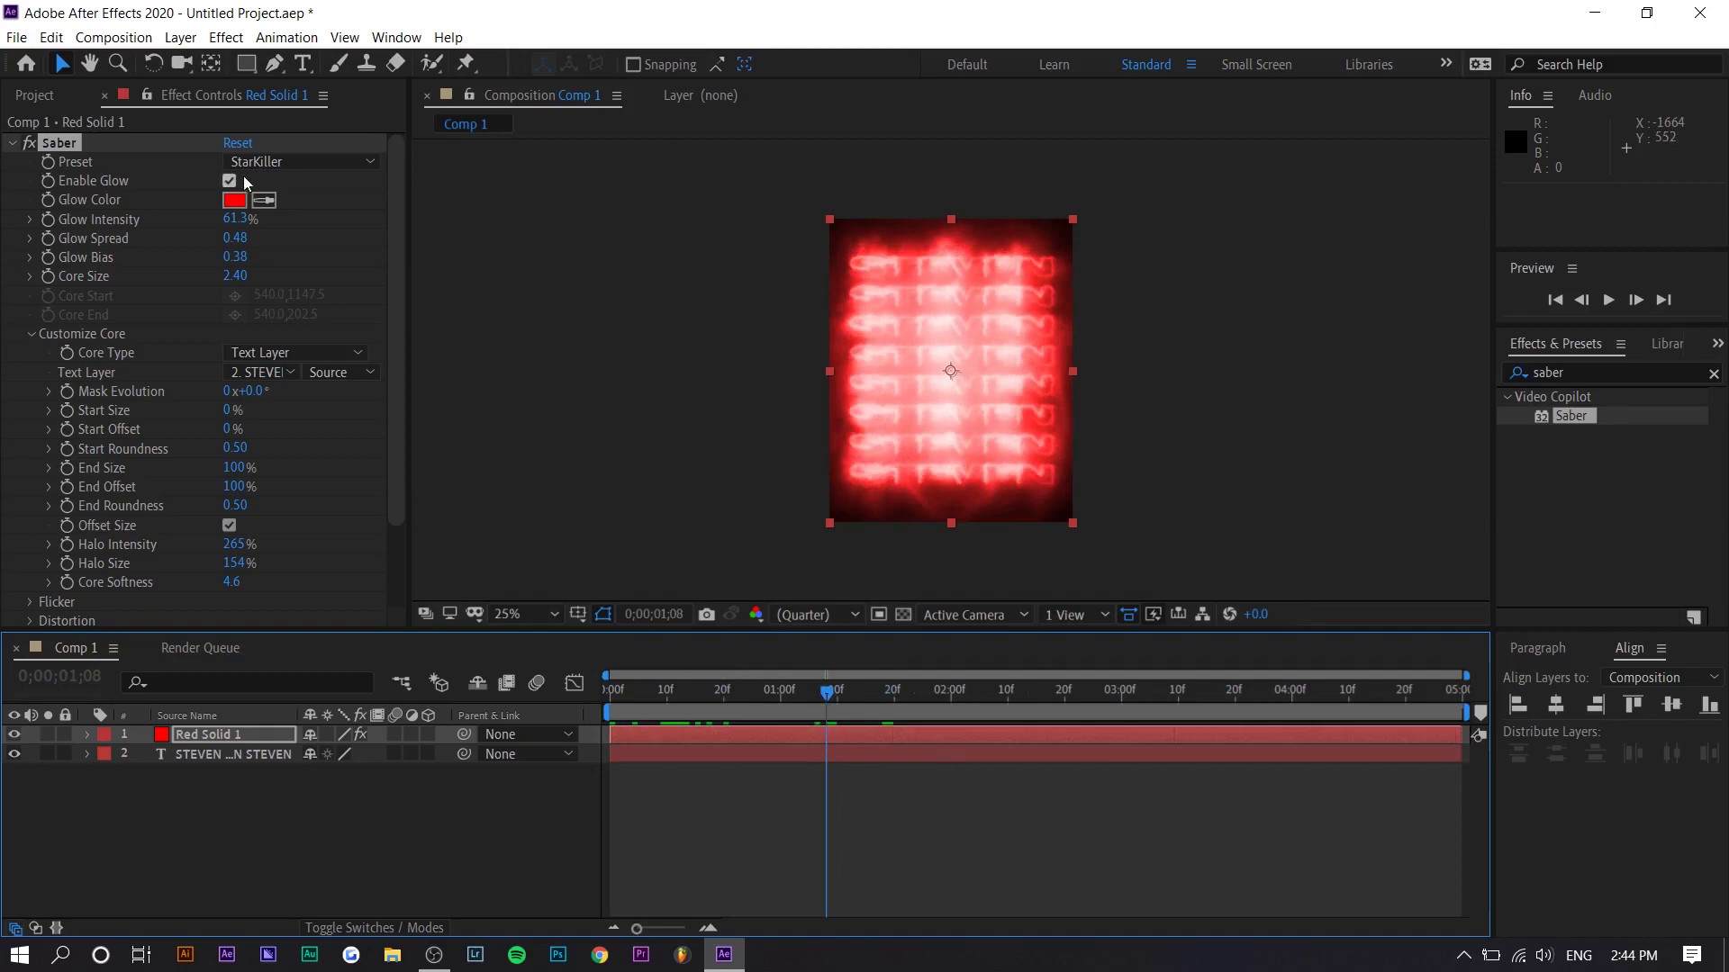
pyautogui.click(256, 164)
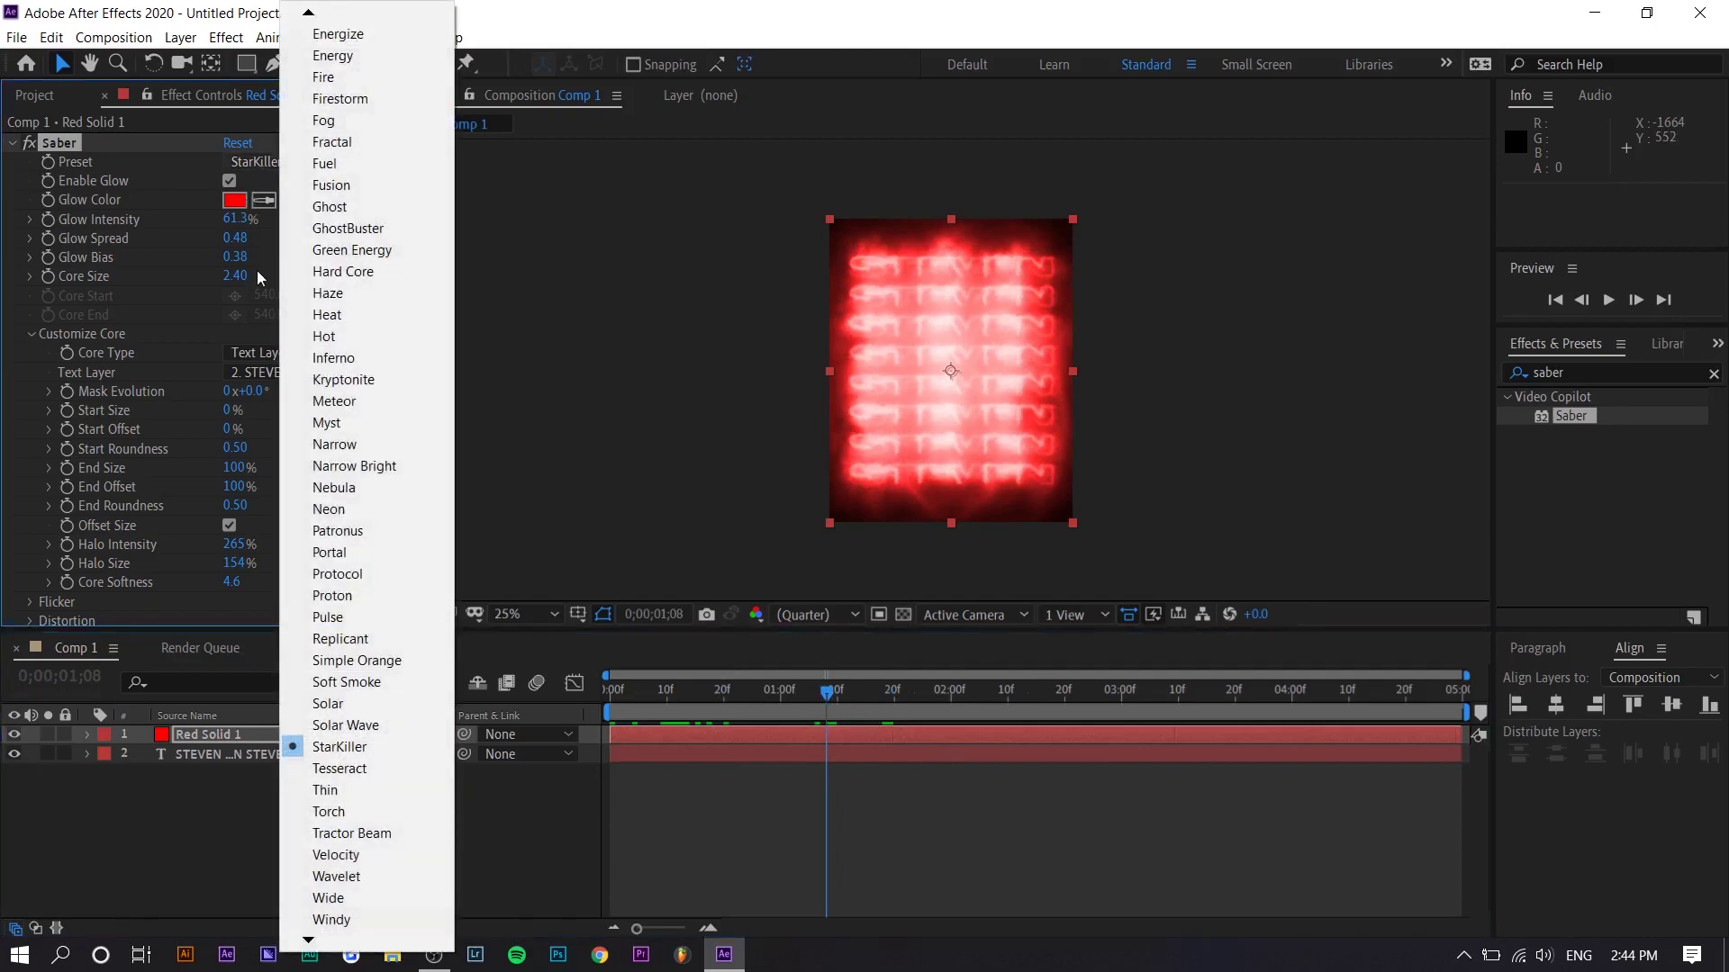
pyautogui.click(257, 270)
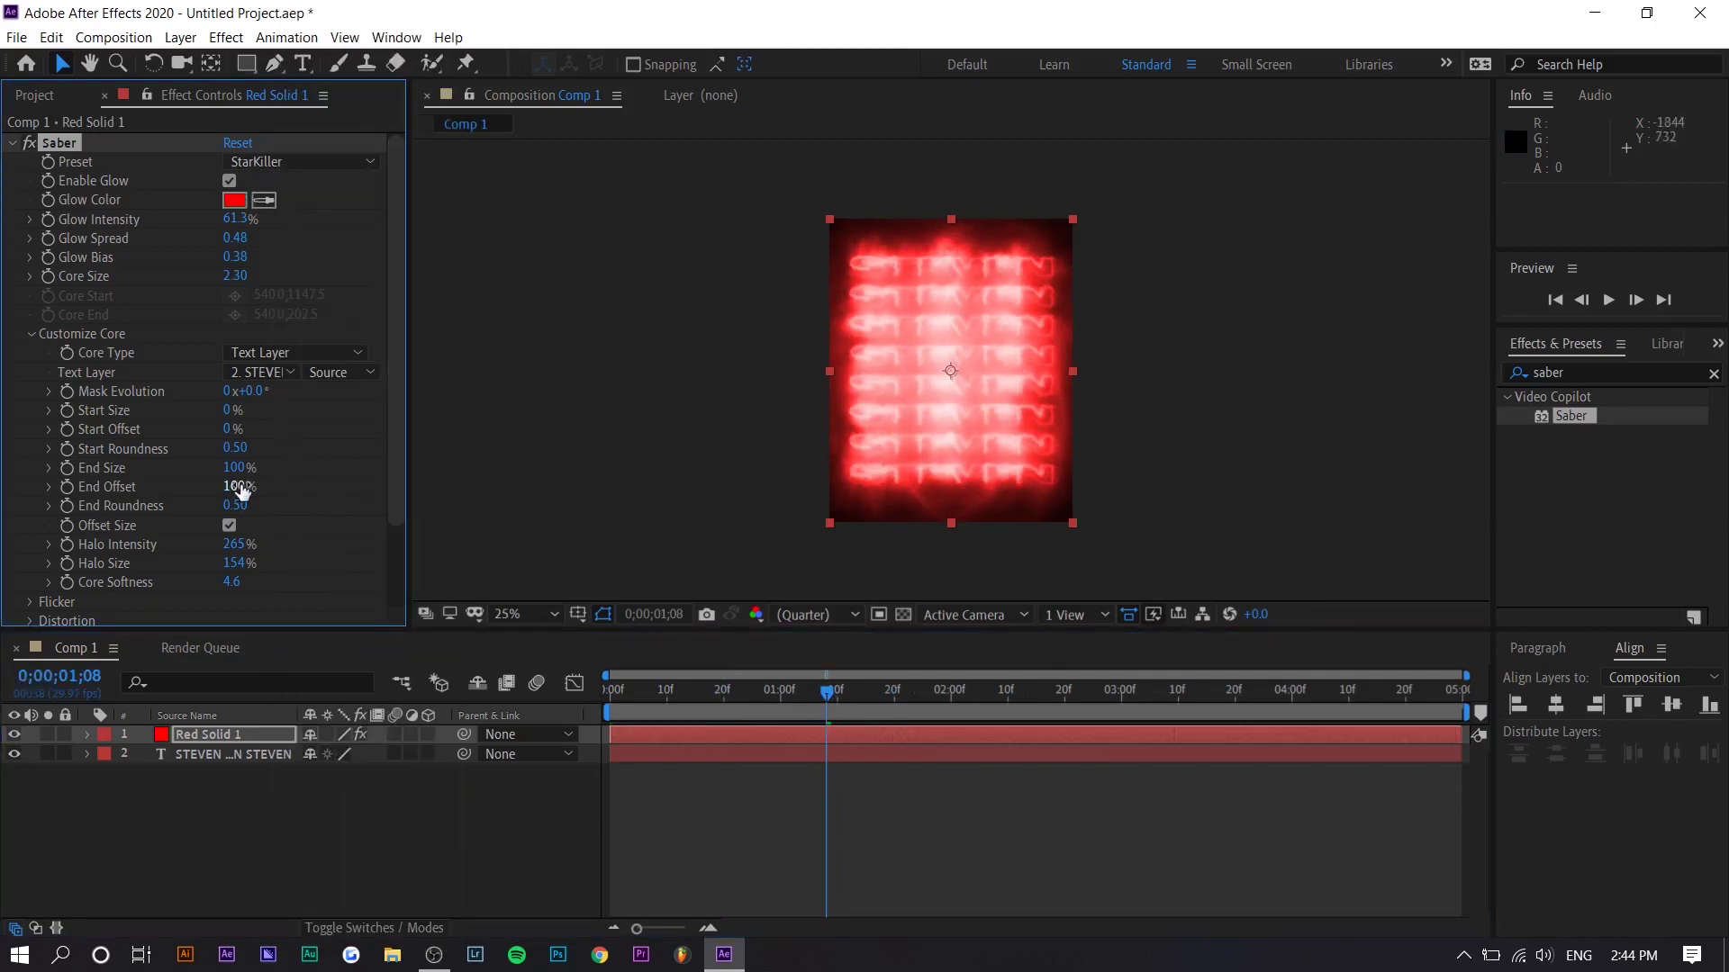
pyautogui.moveTo(181, 471); pyautogui.dragTo(236, 478)
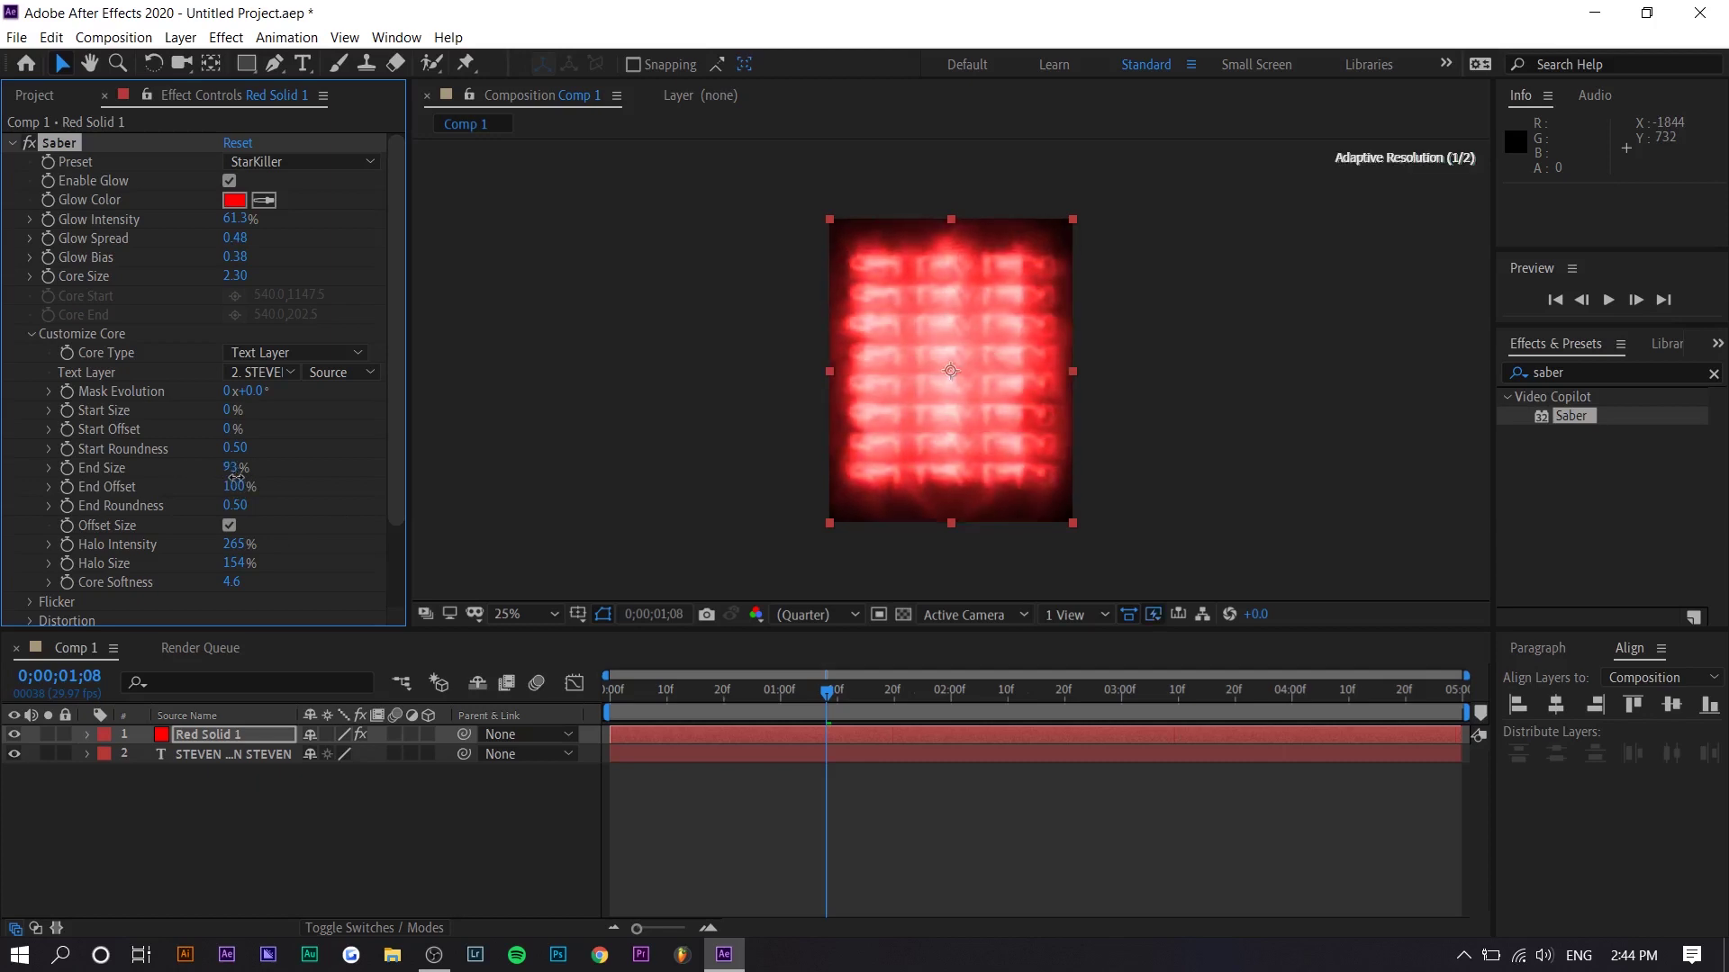
pyautogui.press('Home')
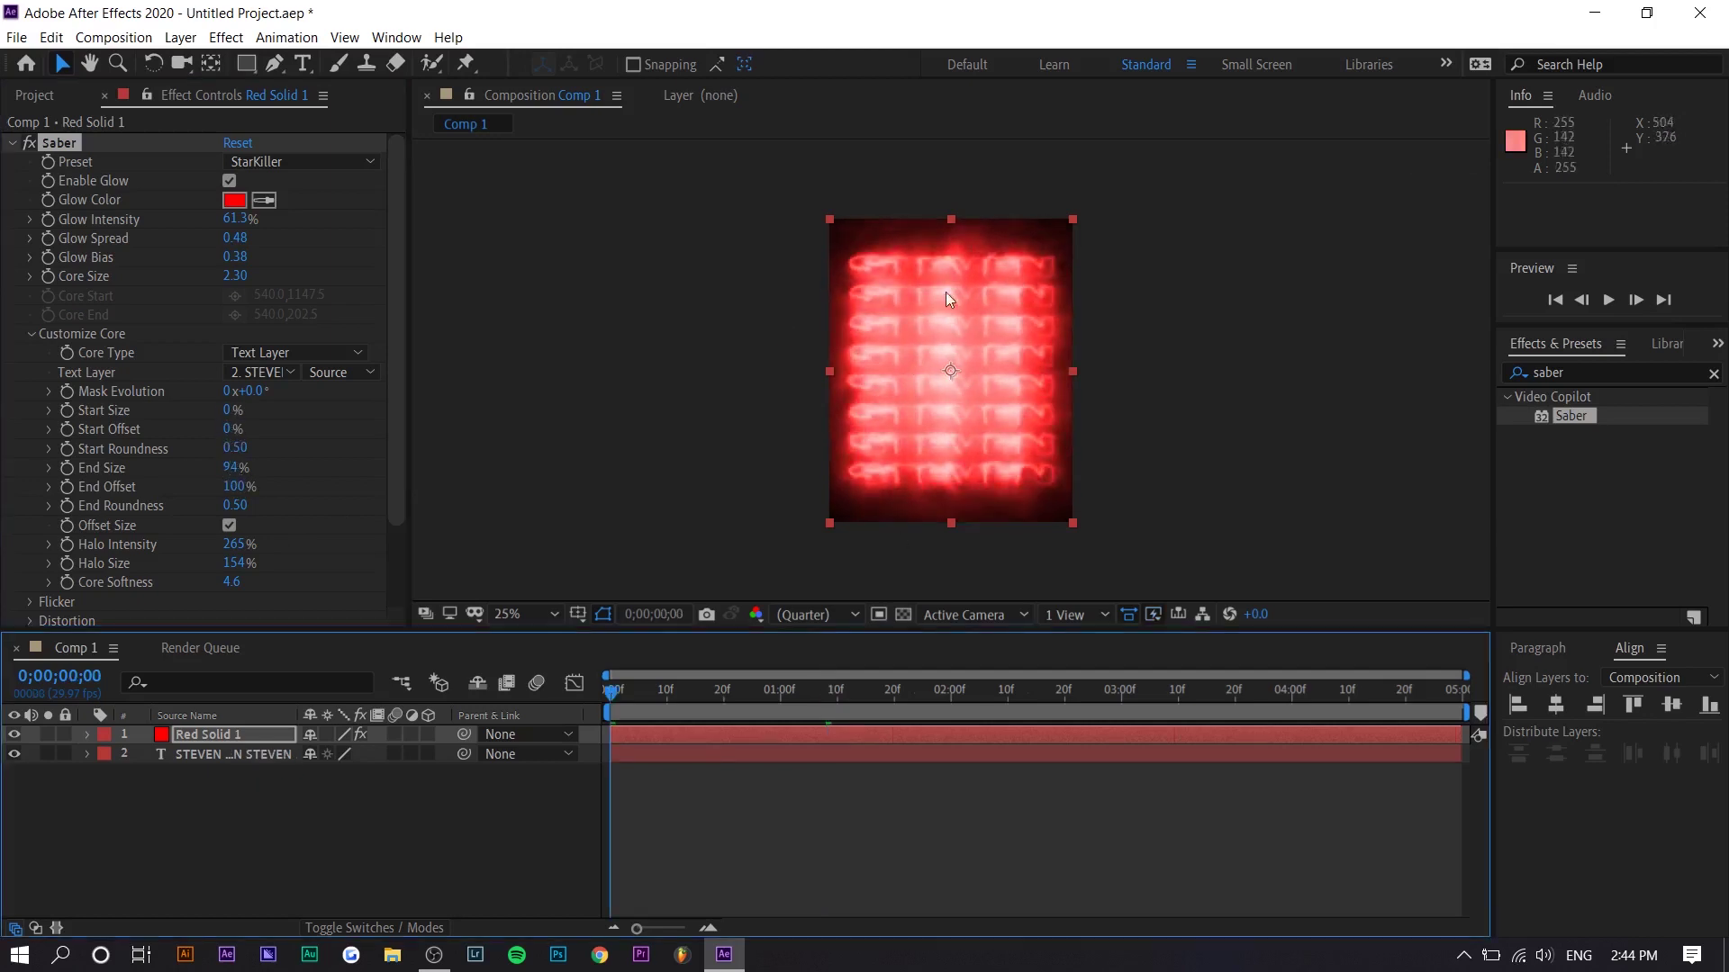
pyautogui.scroll(-3, 348, 297)
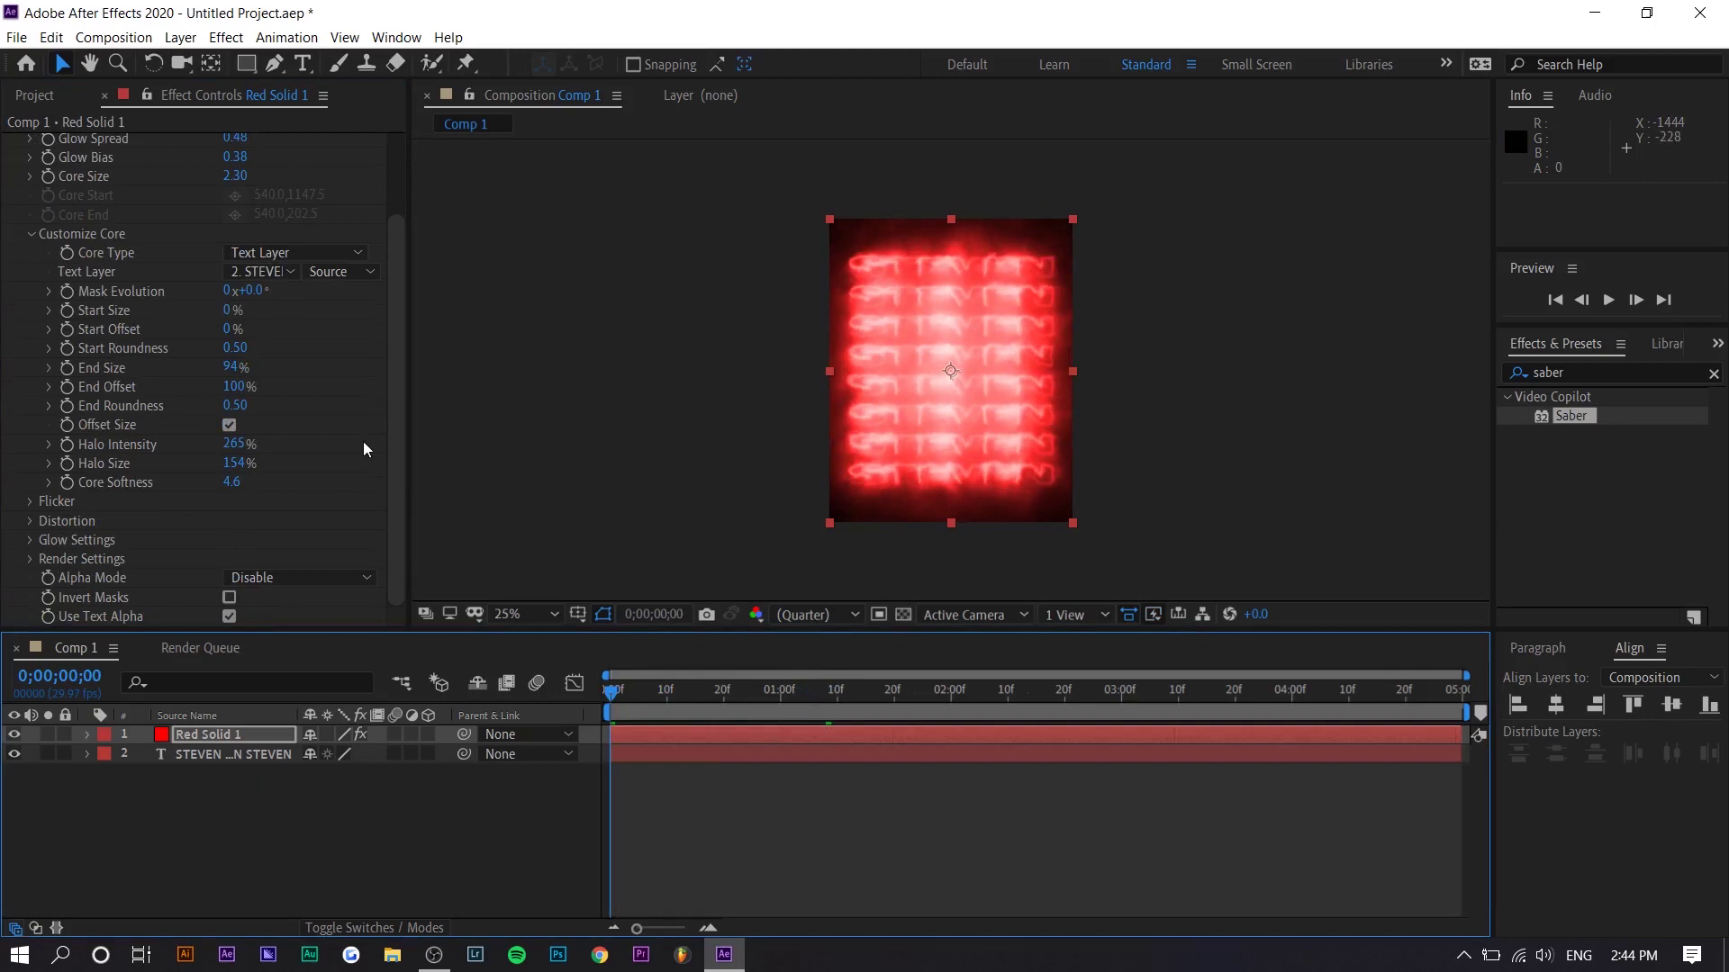
pyautogui.scroll(3, 364, 441)
# Try the Fractal preset with Glow Intensity raised to 32% and preview it.
pyautogui.click(338, 164)
pyautogui.click(234, 219)
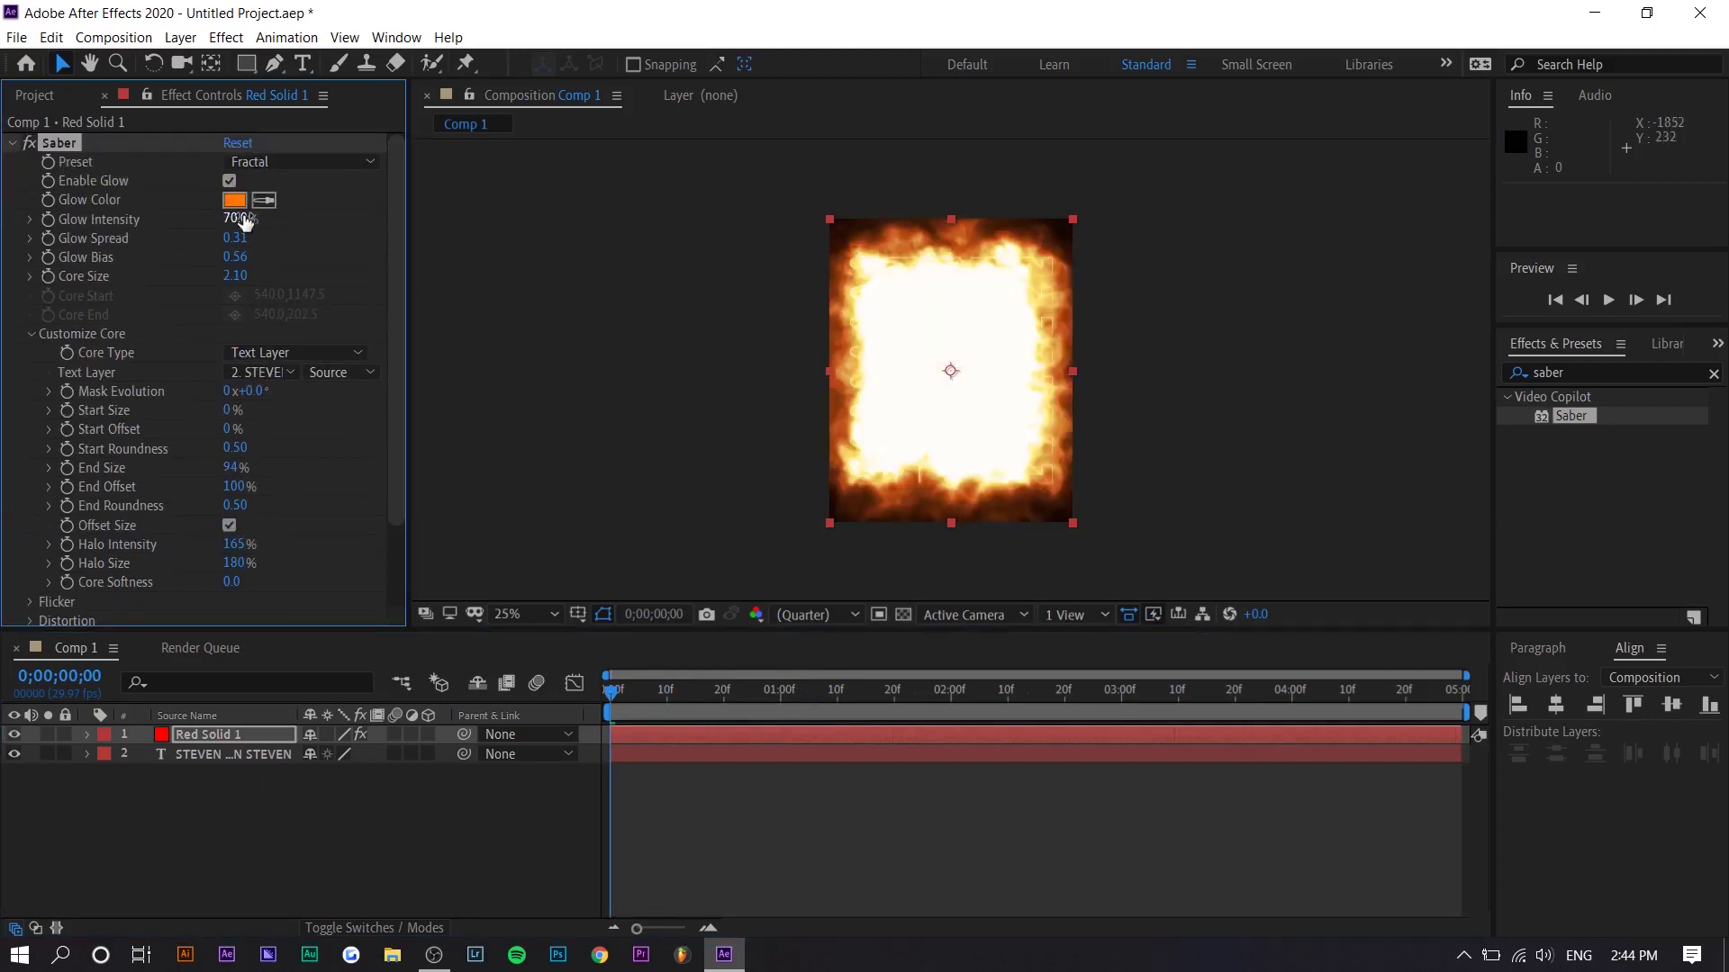
pyautogui.moveTo(202, 218); pyautogui.dragTo(208, 223)
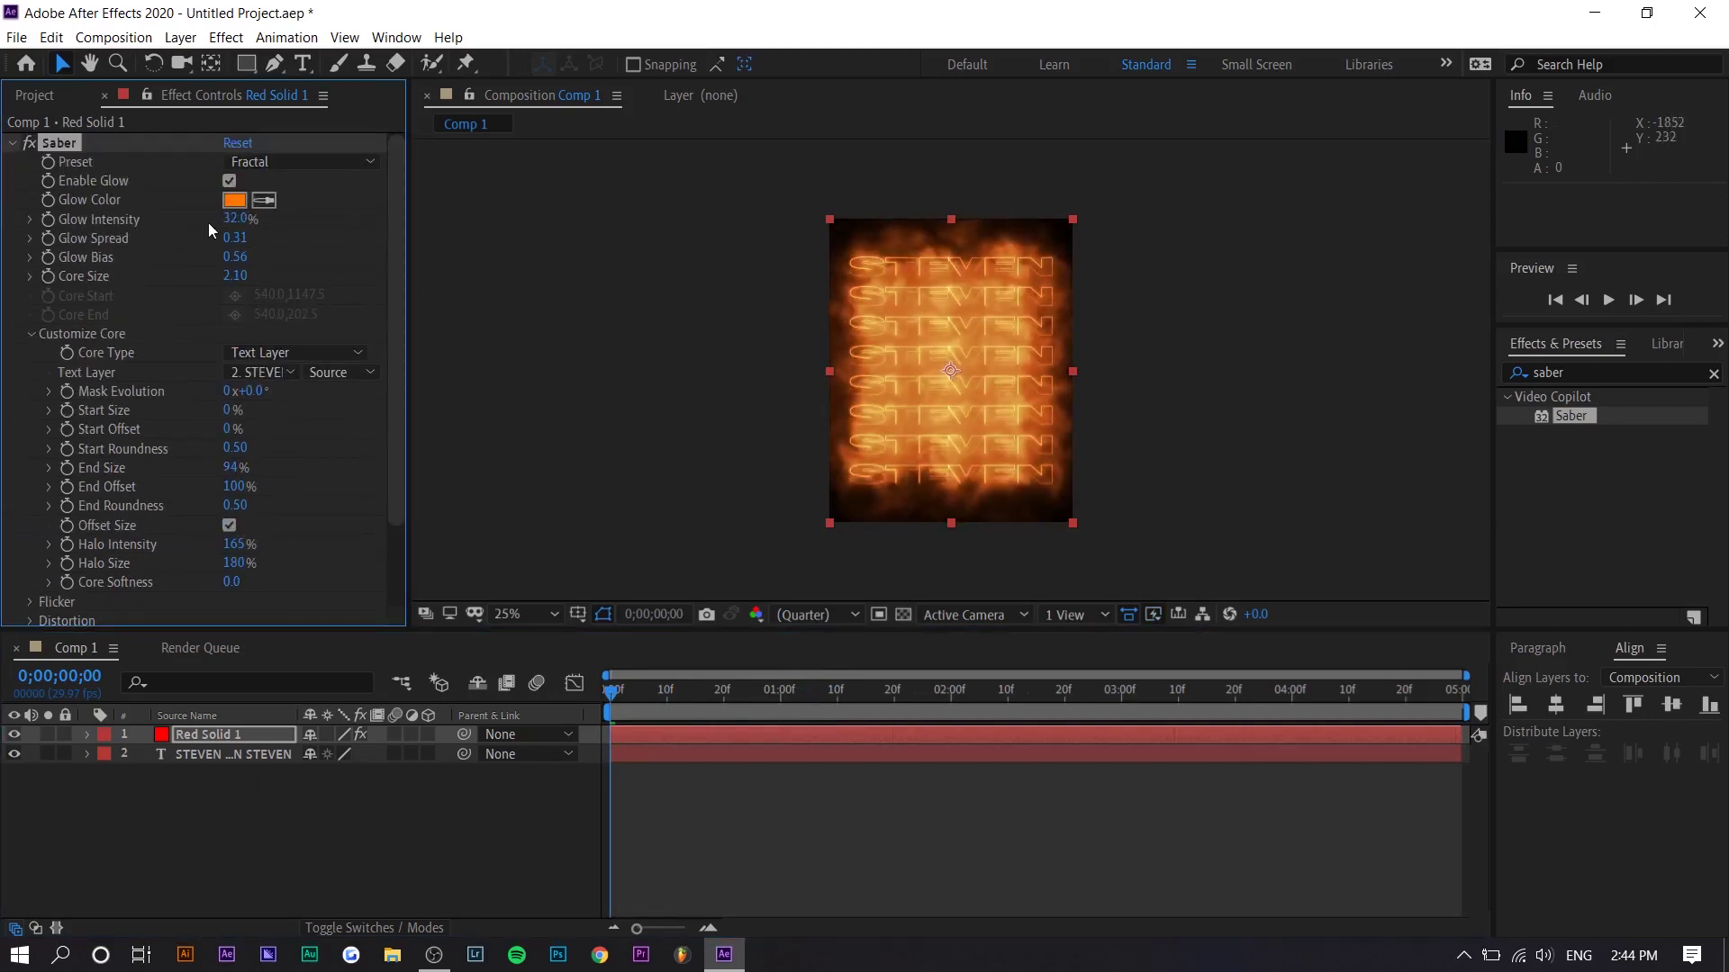
pyautogui.press('space')
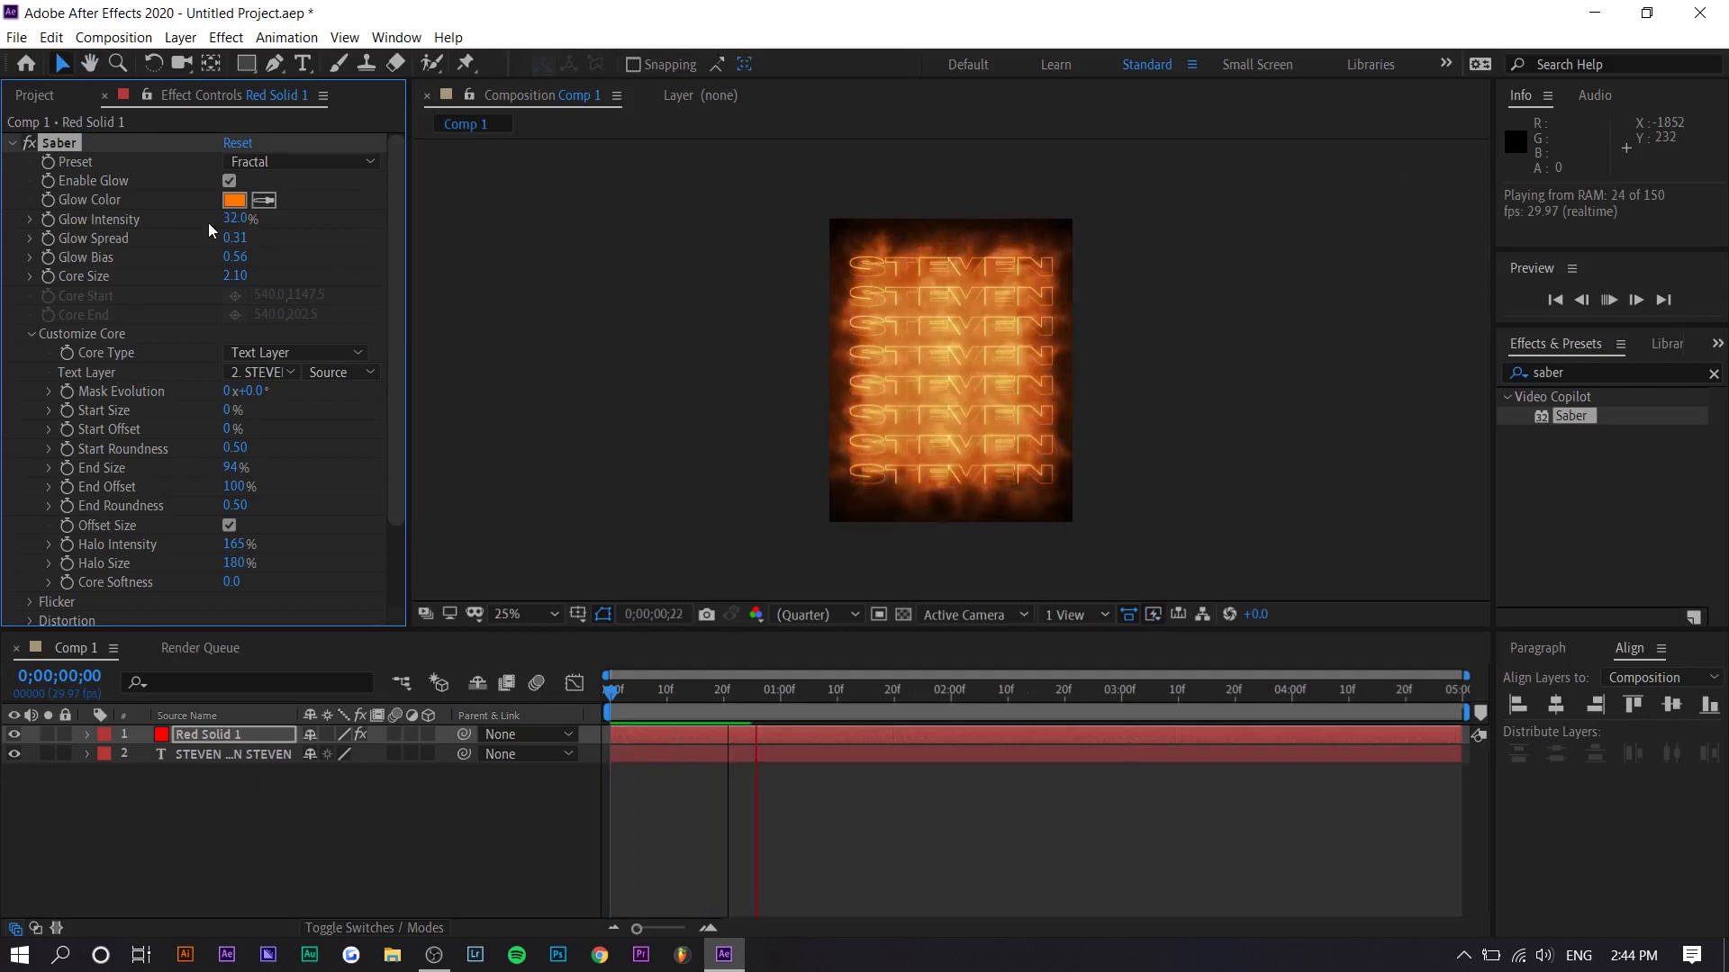
# Switch to the Energize preset and recolour its glow pure red (FF0000).
pyautogui.click(369, 161)
pyautogui.click(383, 349)
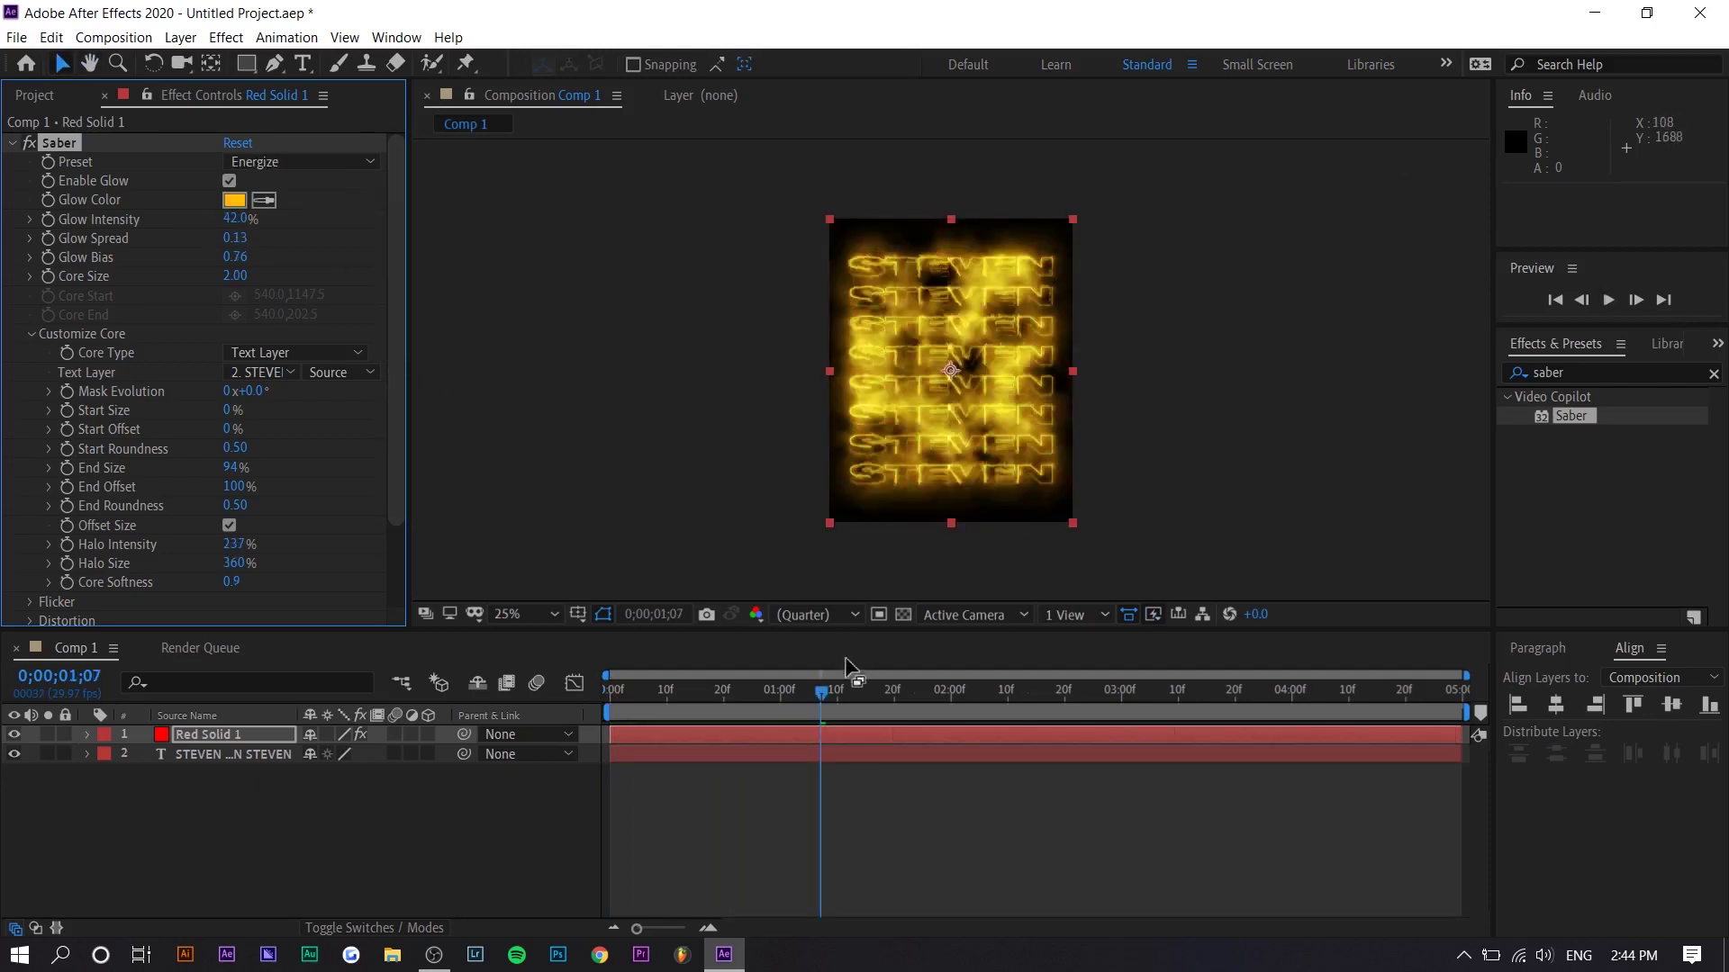
pyautogui.press('space')
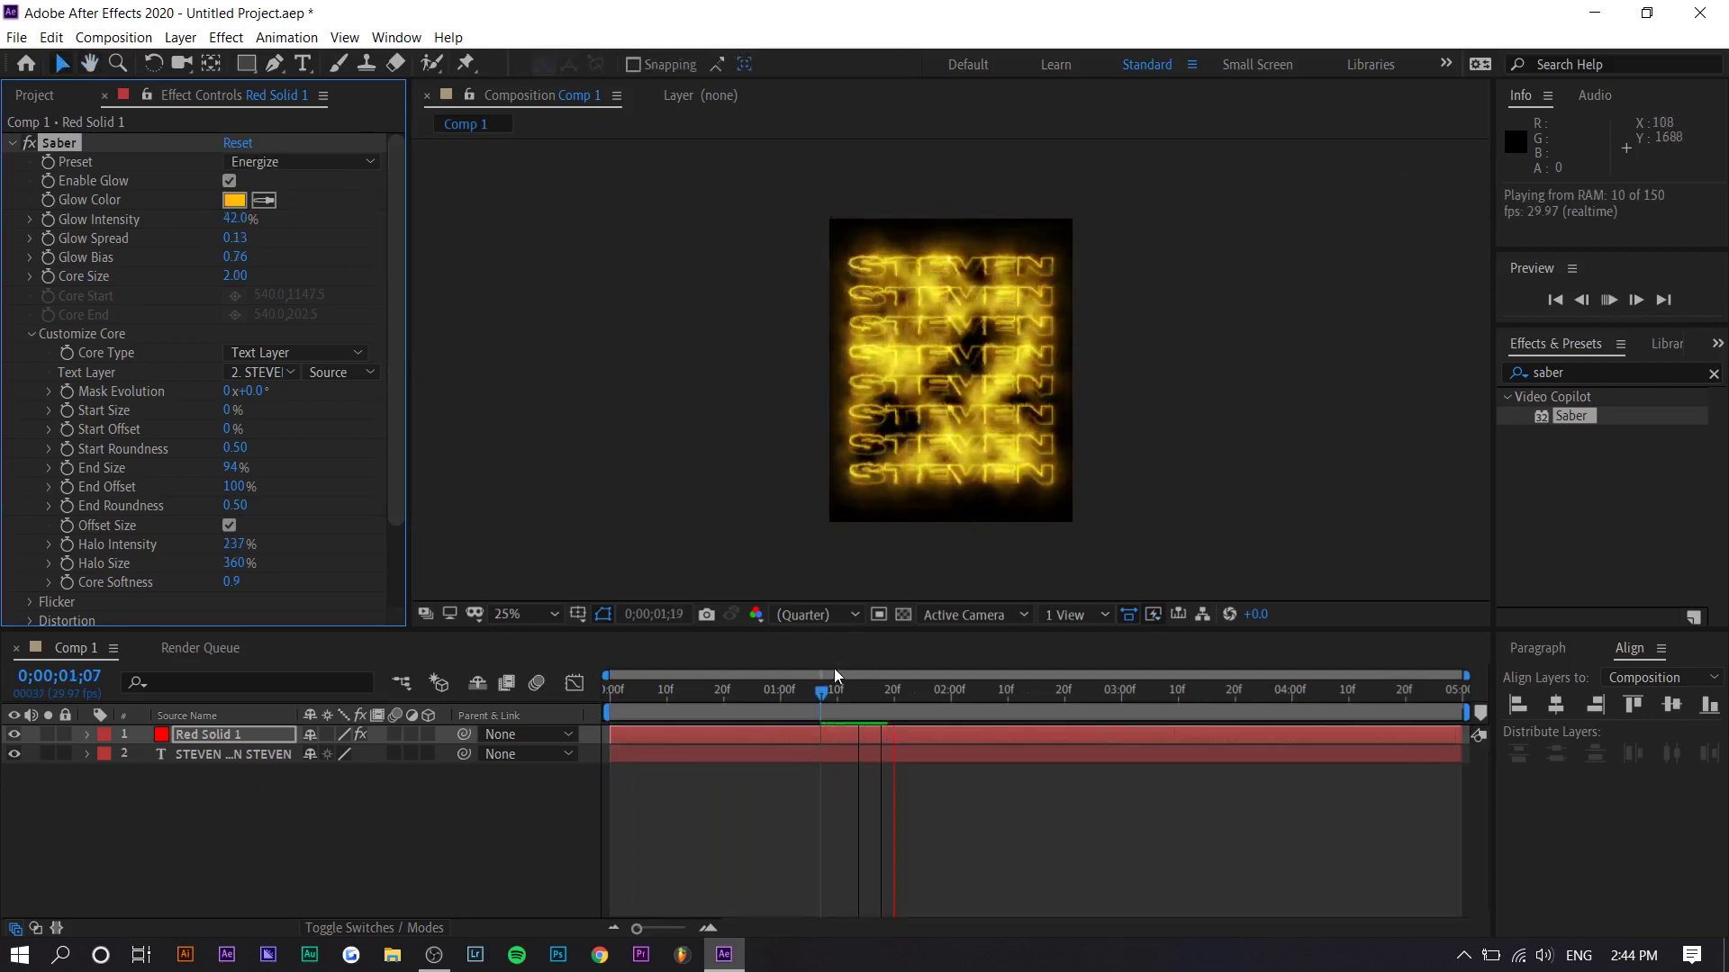
pyautogui.click(233, 200)
pyautogui.moveTo(897, 313); pyautogui.dragTo(784, 338)
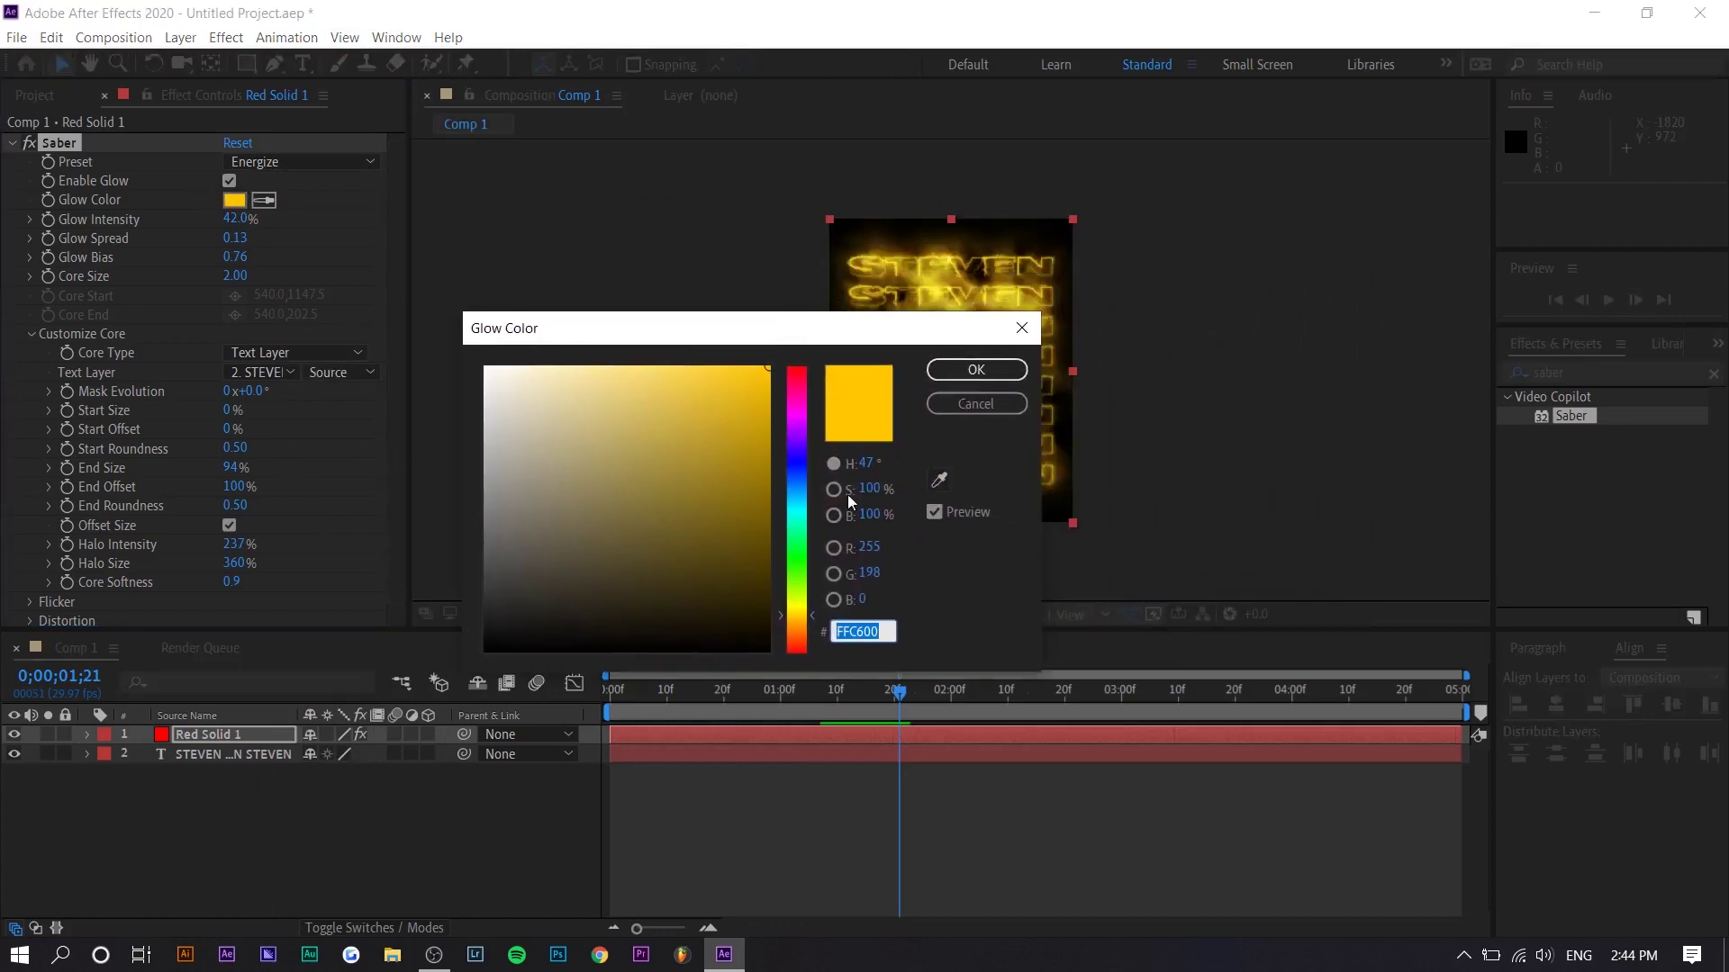
pyautogui.moveTo(802, 480); pyautogui.dragTo(571, 553)
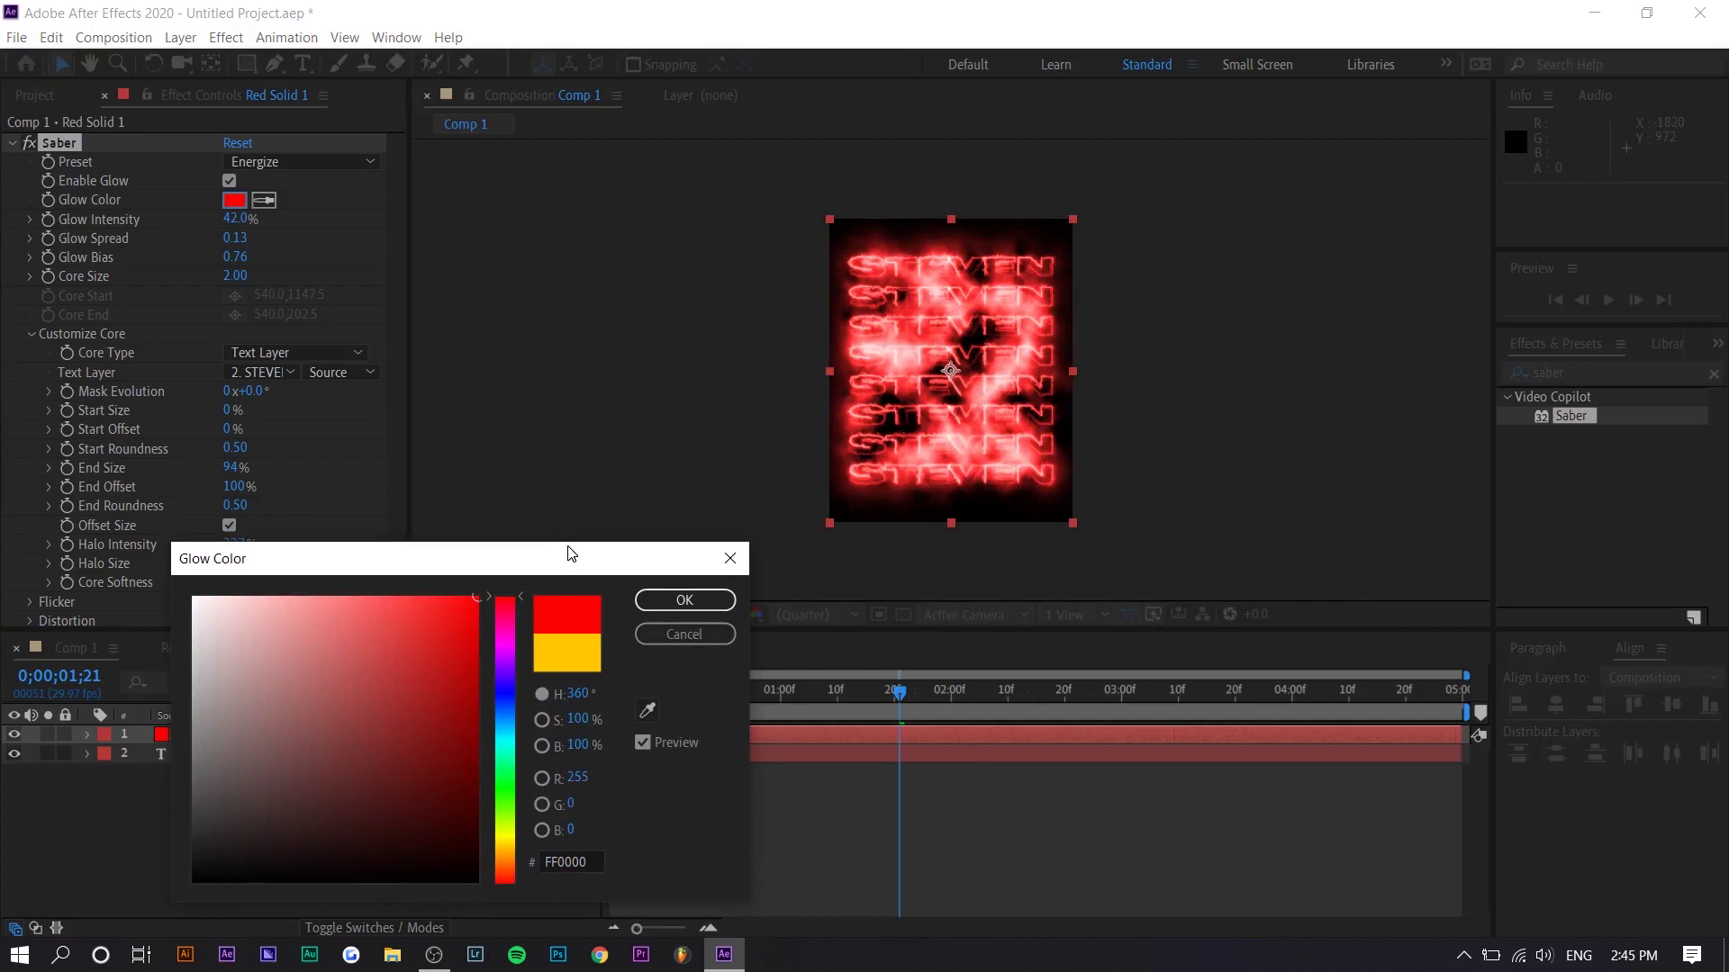
pyautogui.click(725, 599)
# Preview the flicker, test Flicker Intensity at 0%, then undo back to 77%.
pyautogui.click(29, 602)
pyautogui.scroll(-5, 225, 405)
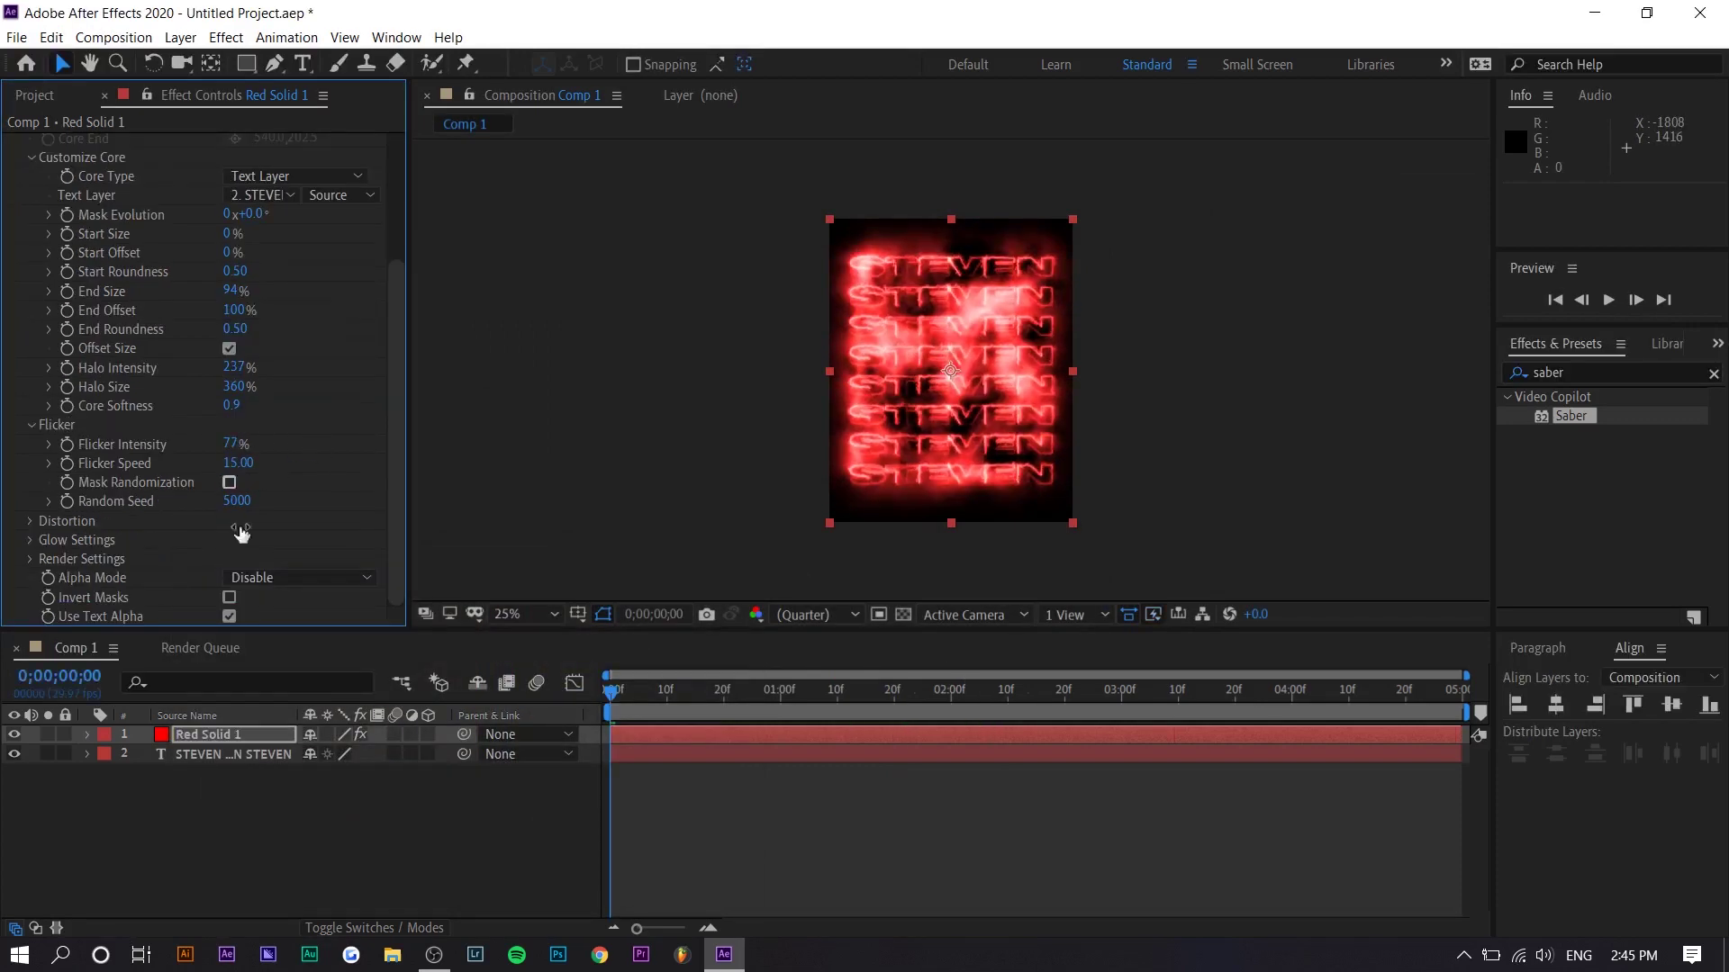
pyautogui.press('space')
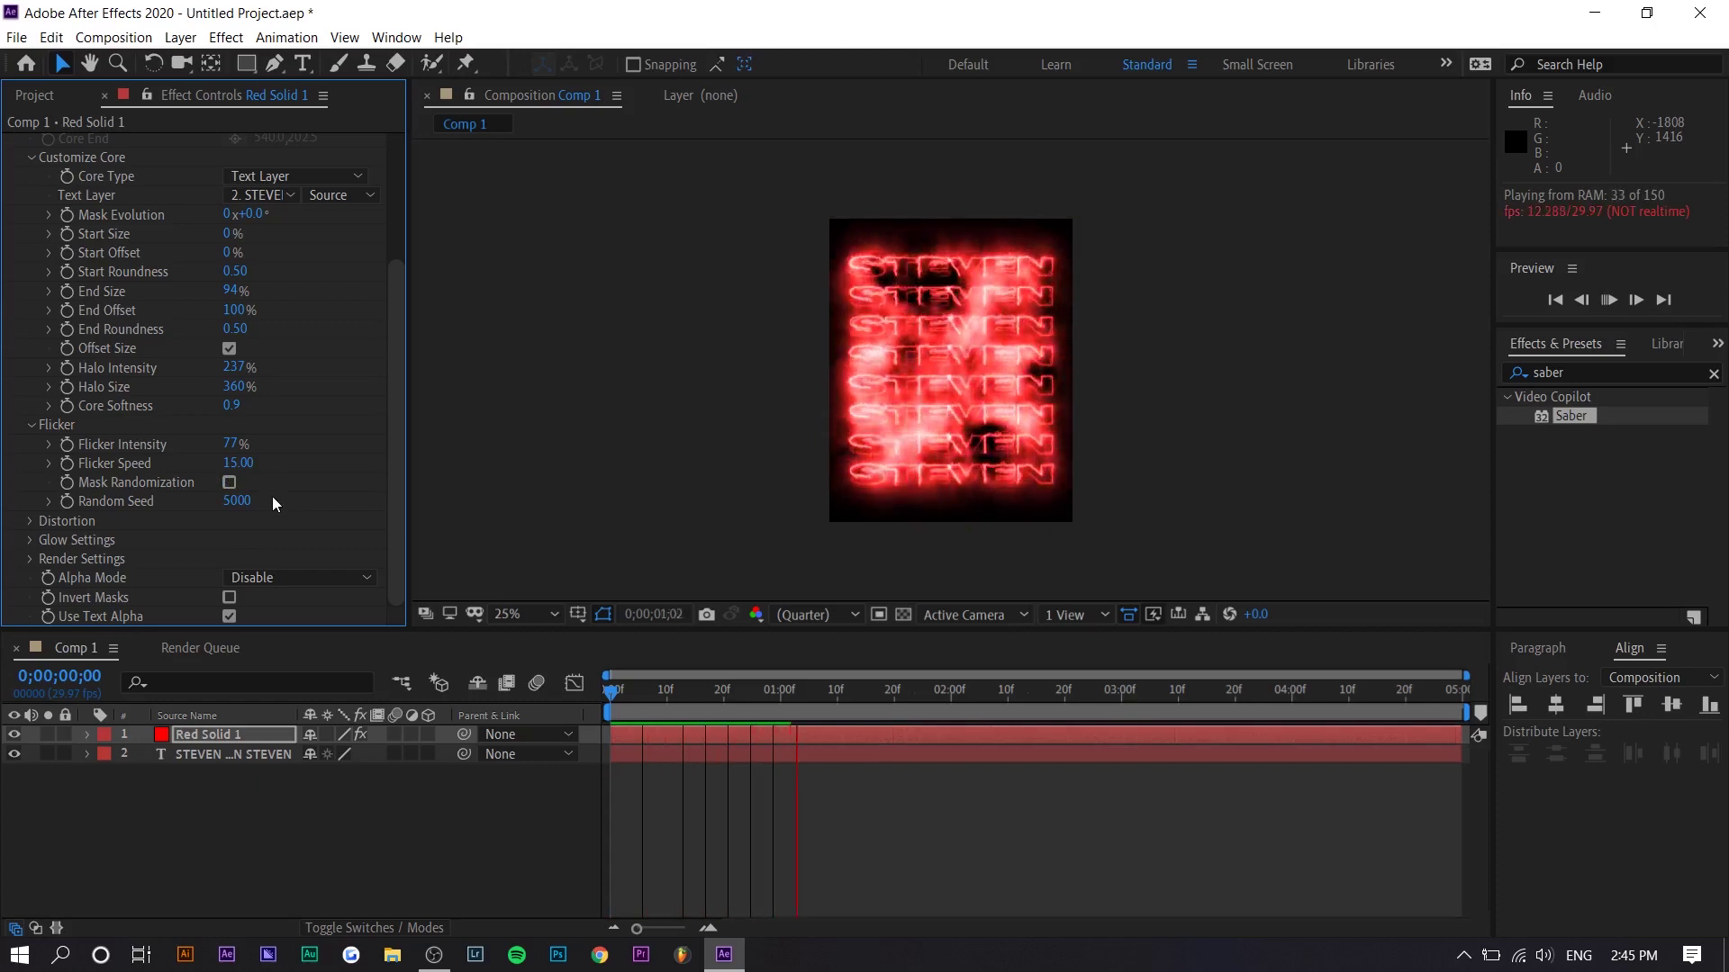
pyautogui.moveTo(231, 444); pyautogui.dragTo(3, 466)
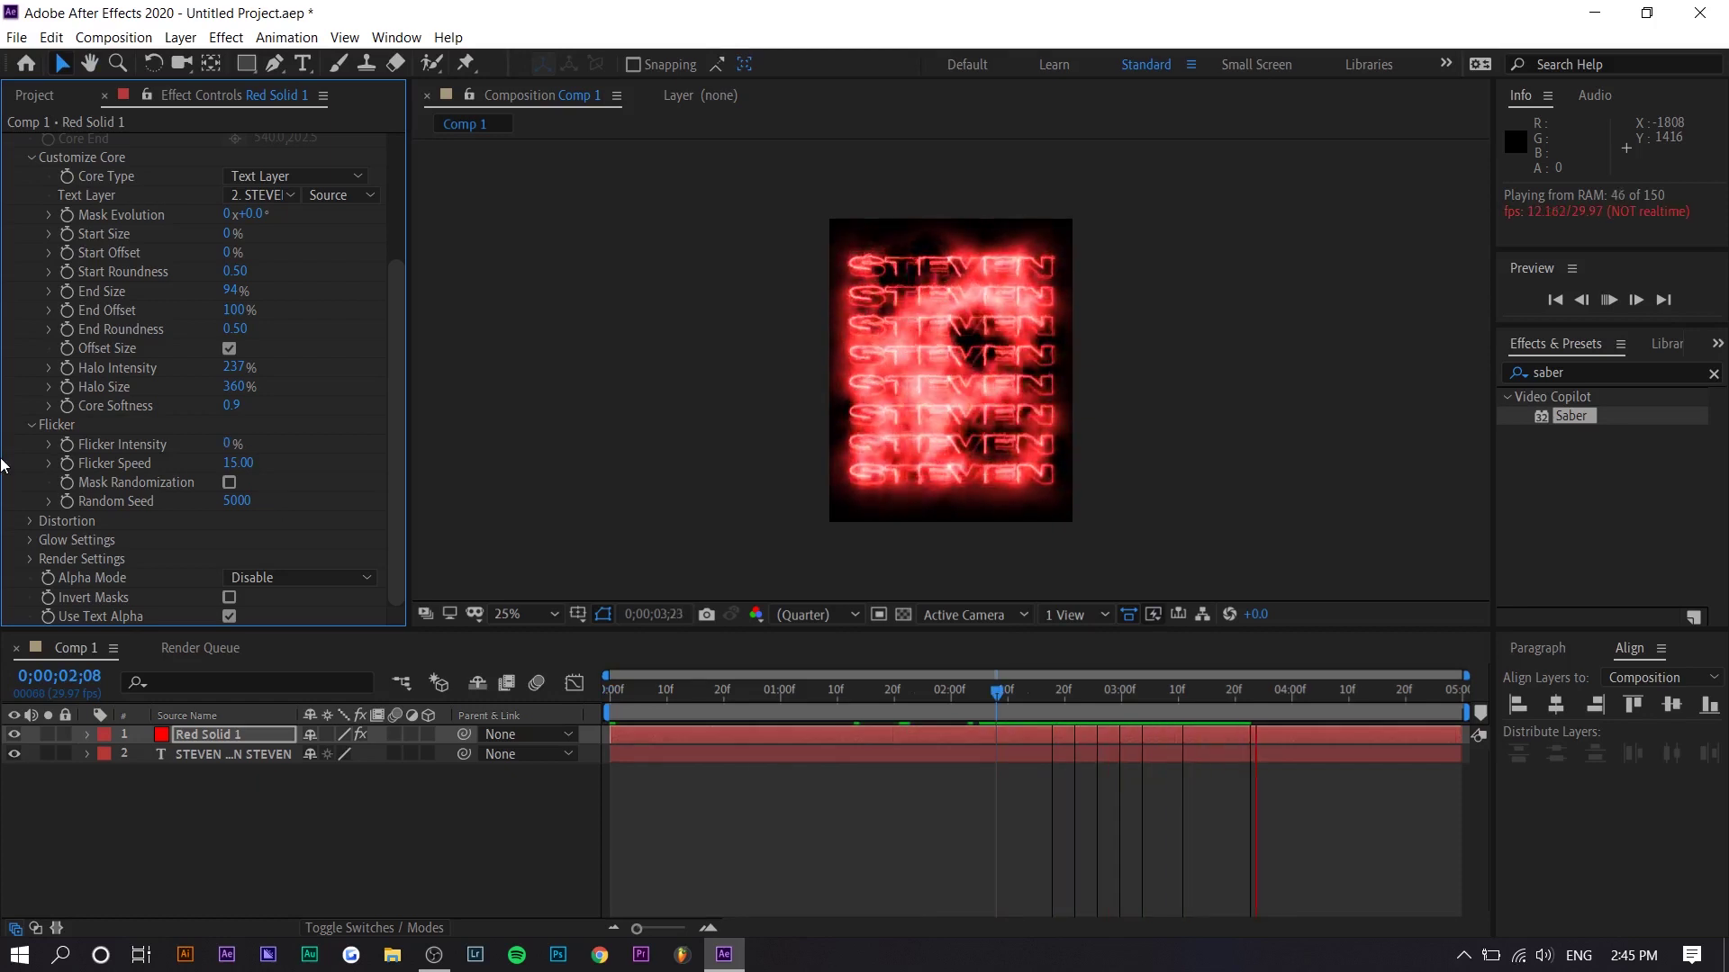
pyautogui.press('space')
pyautogui.hotkey('ctrl', 'z')
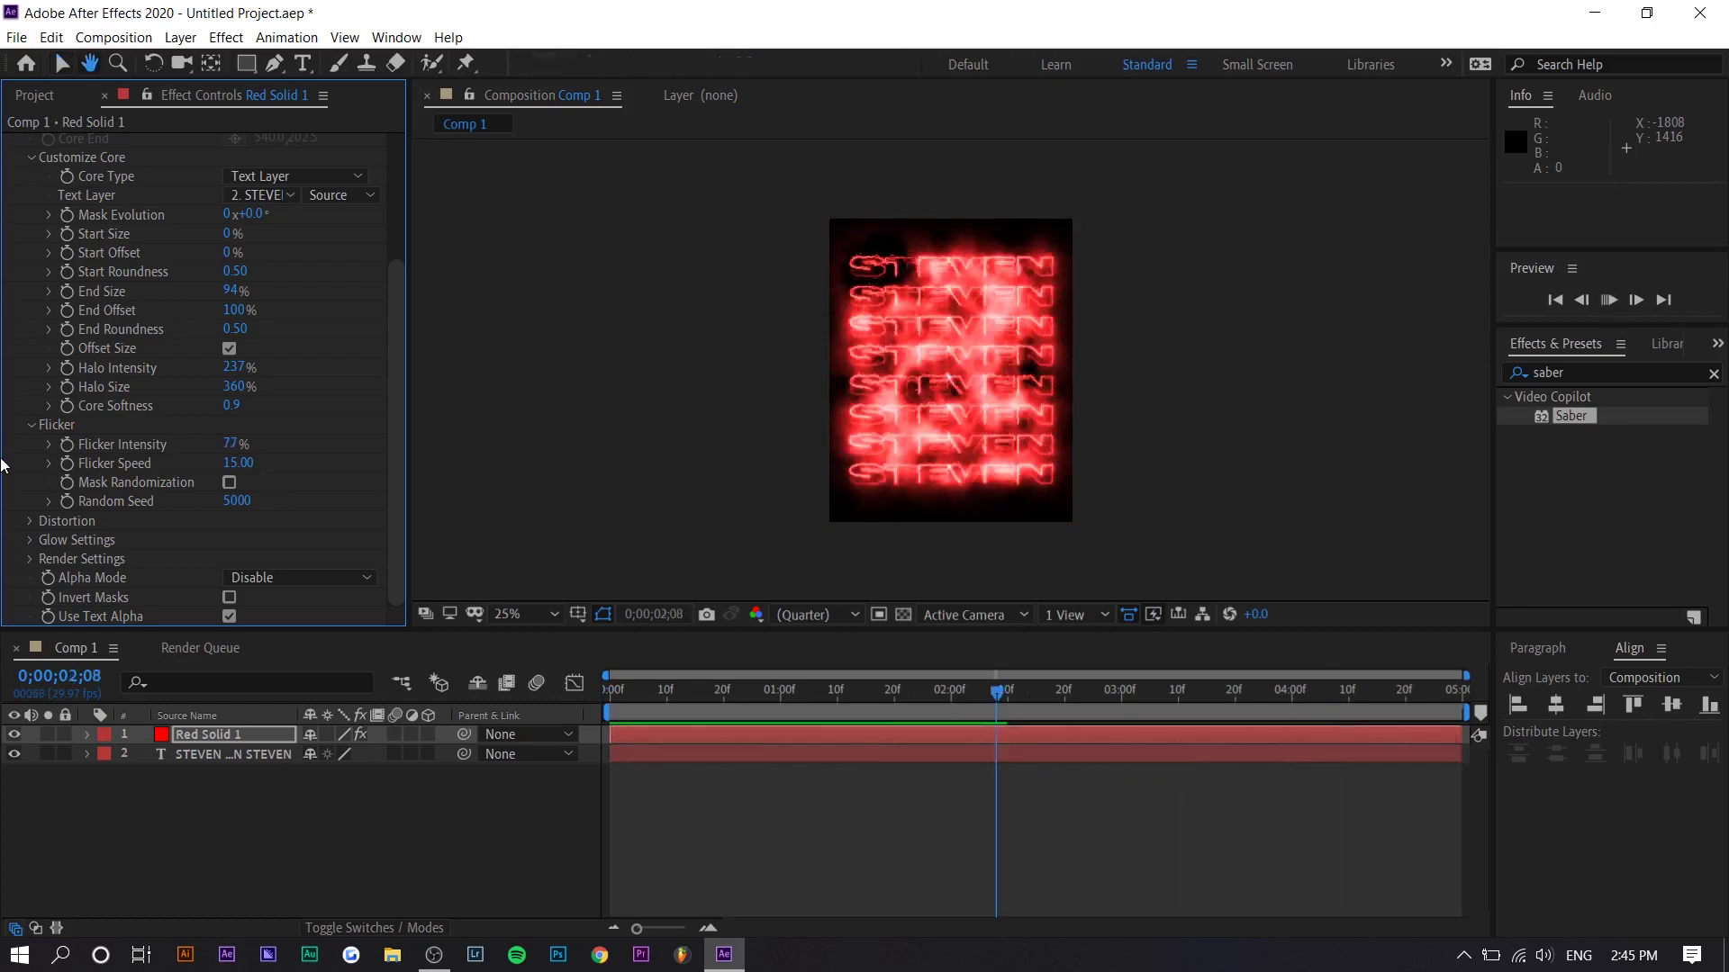
pyautogui.press('space')
pyautogui.press('space')
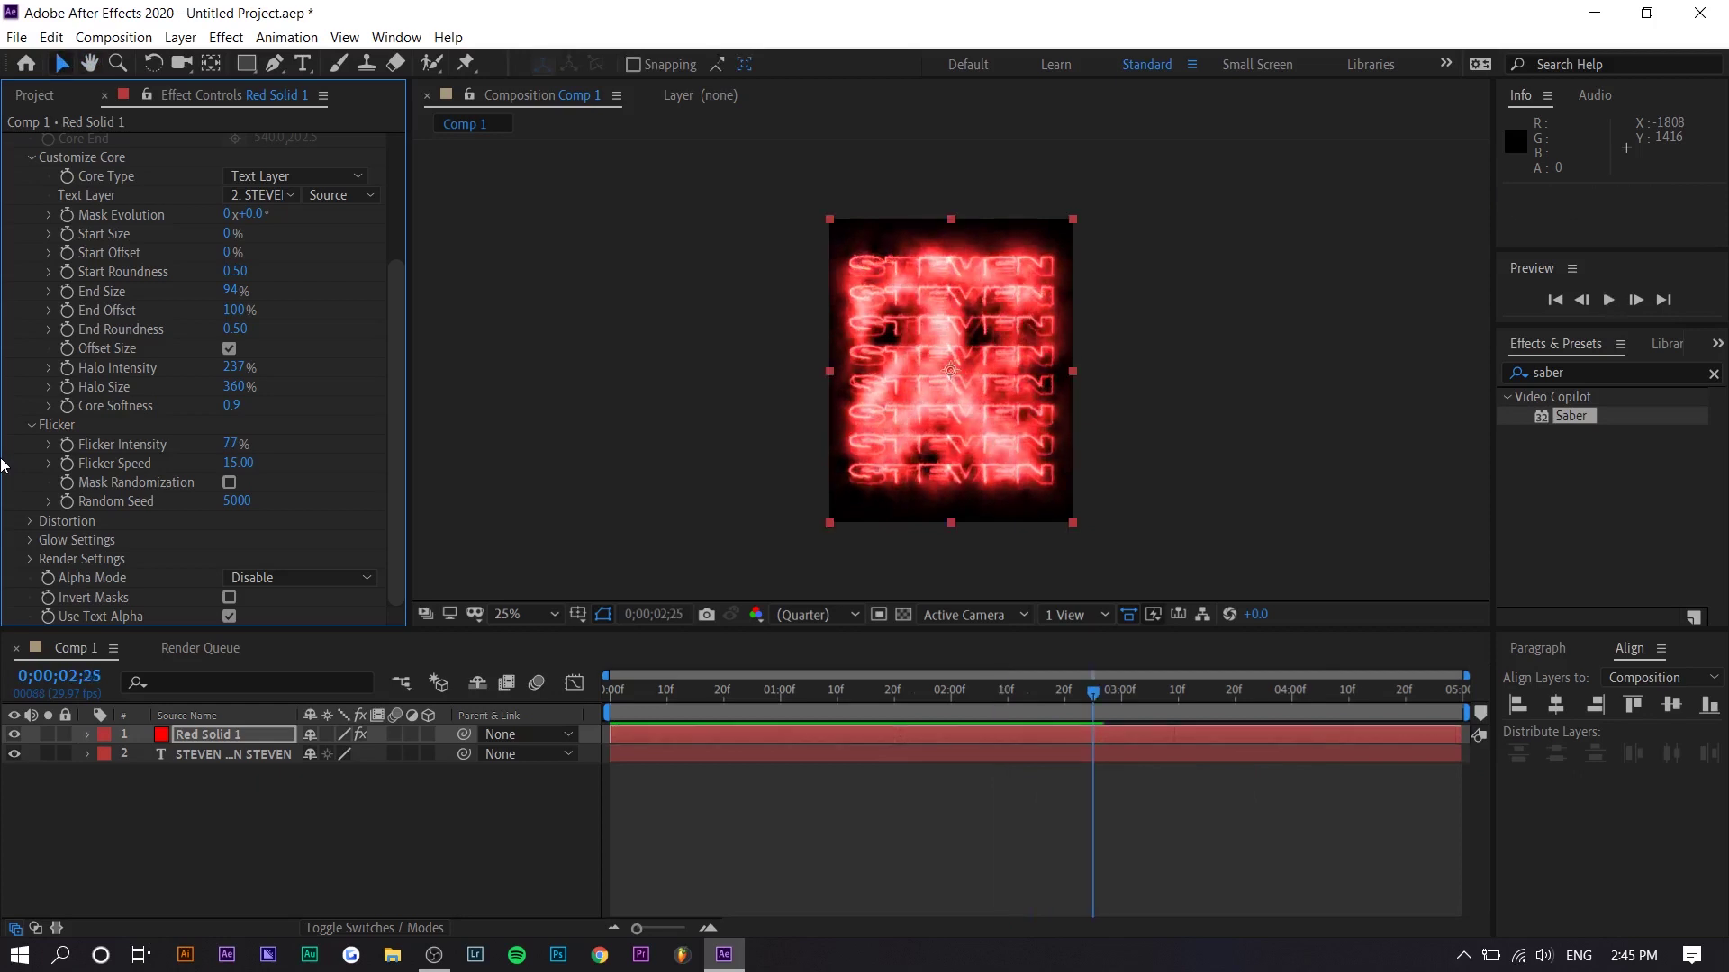
pyautogui.press('XF86AudioLowerVolume')
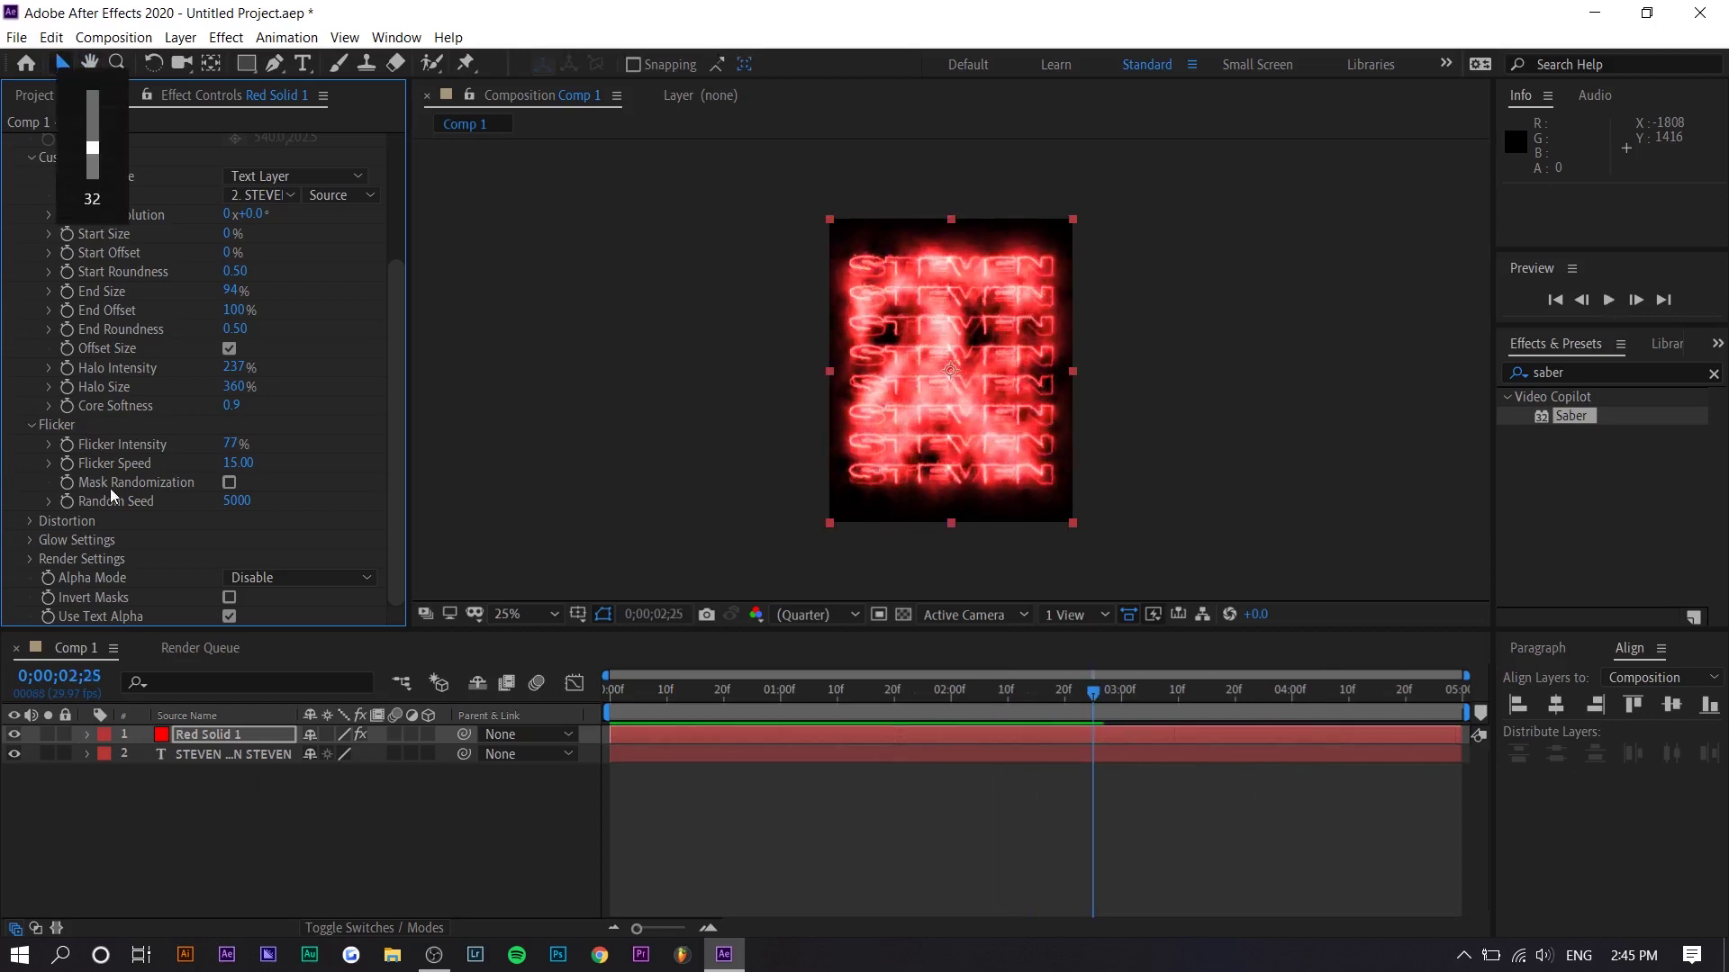
# Raise the Glow Distortion amount to give the glow a smoky warp.
pyautogui.click(30, 522)
pyautogui.scroll(-1, 36, 513)
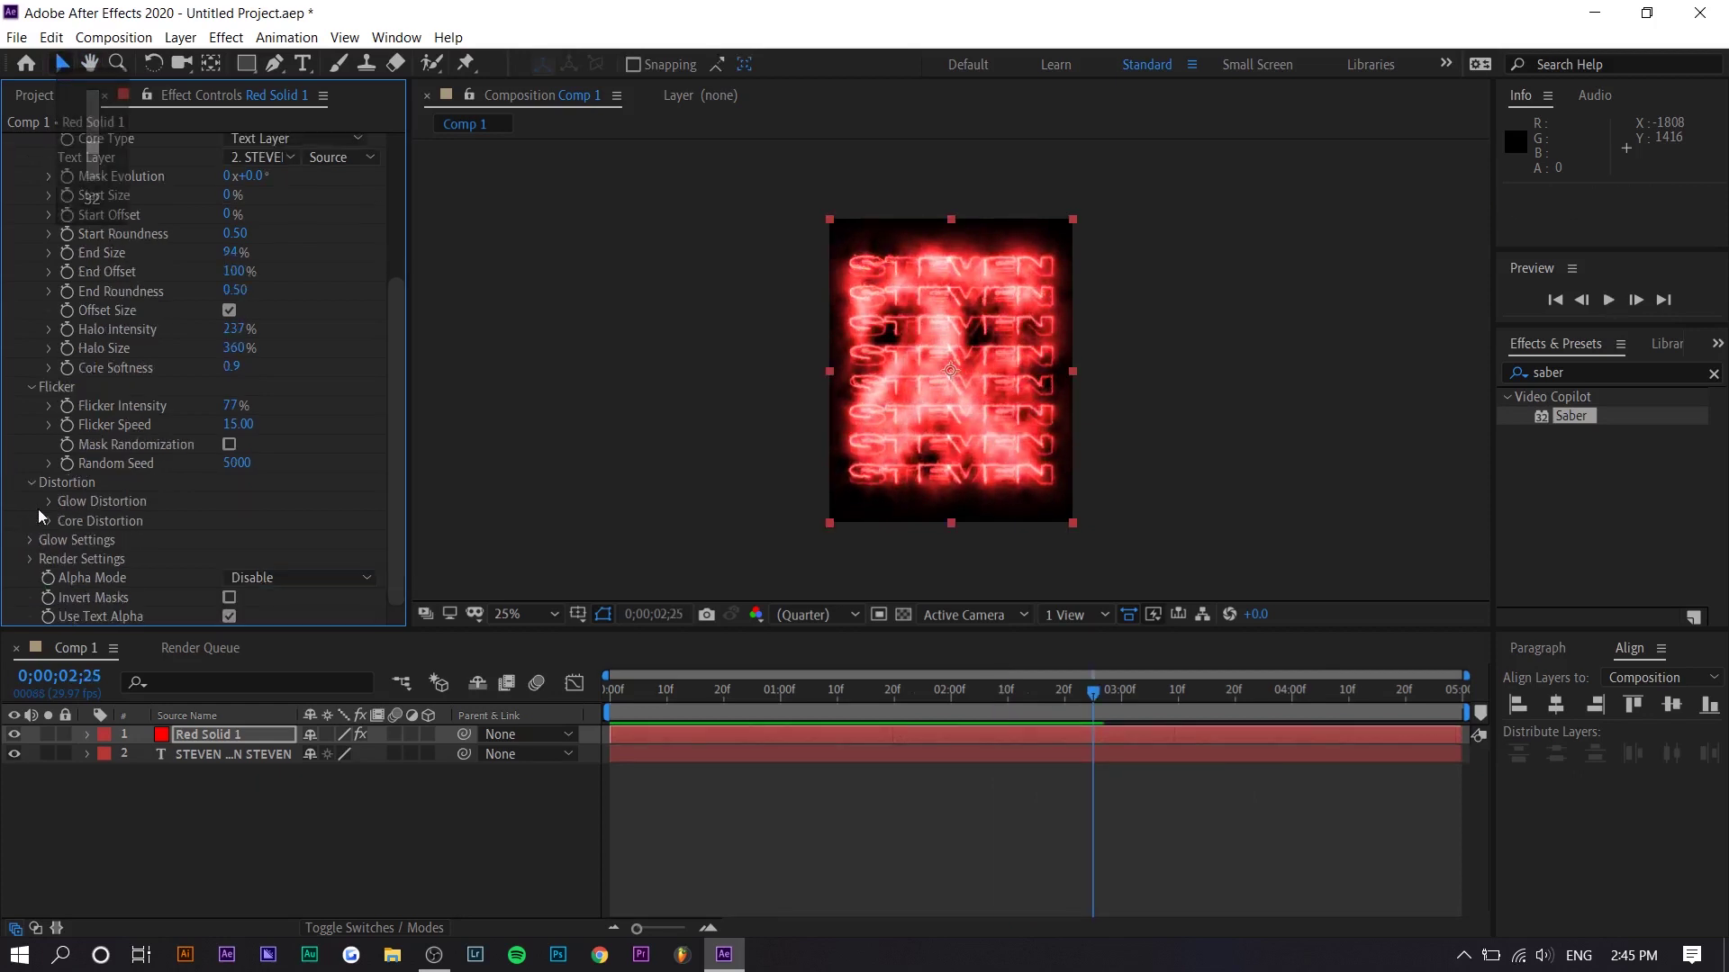
pyautogui.click(50, 502)
pyautogui.scroll(-4, 216, 369)
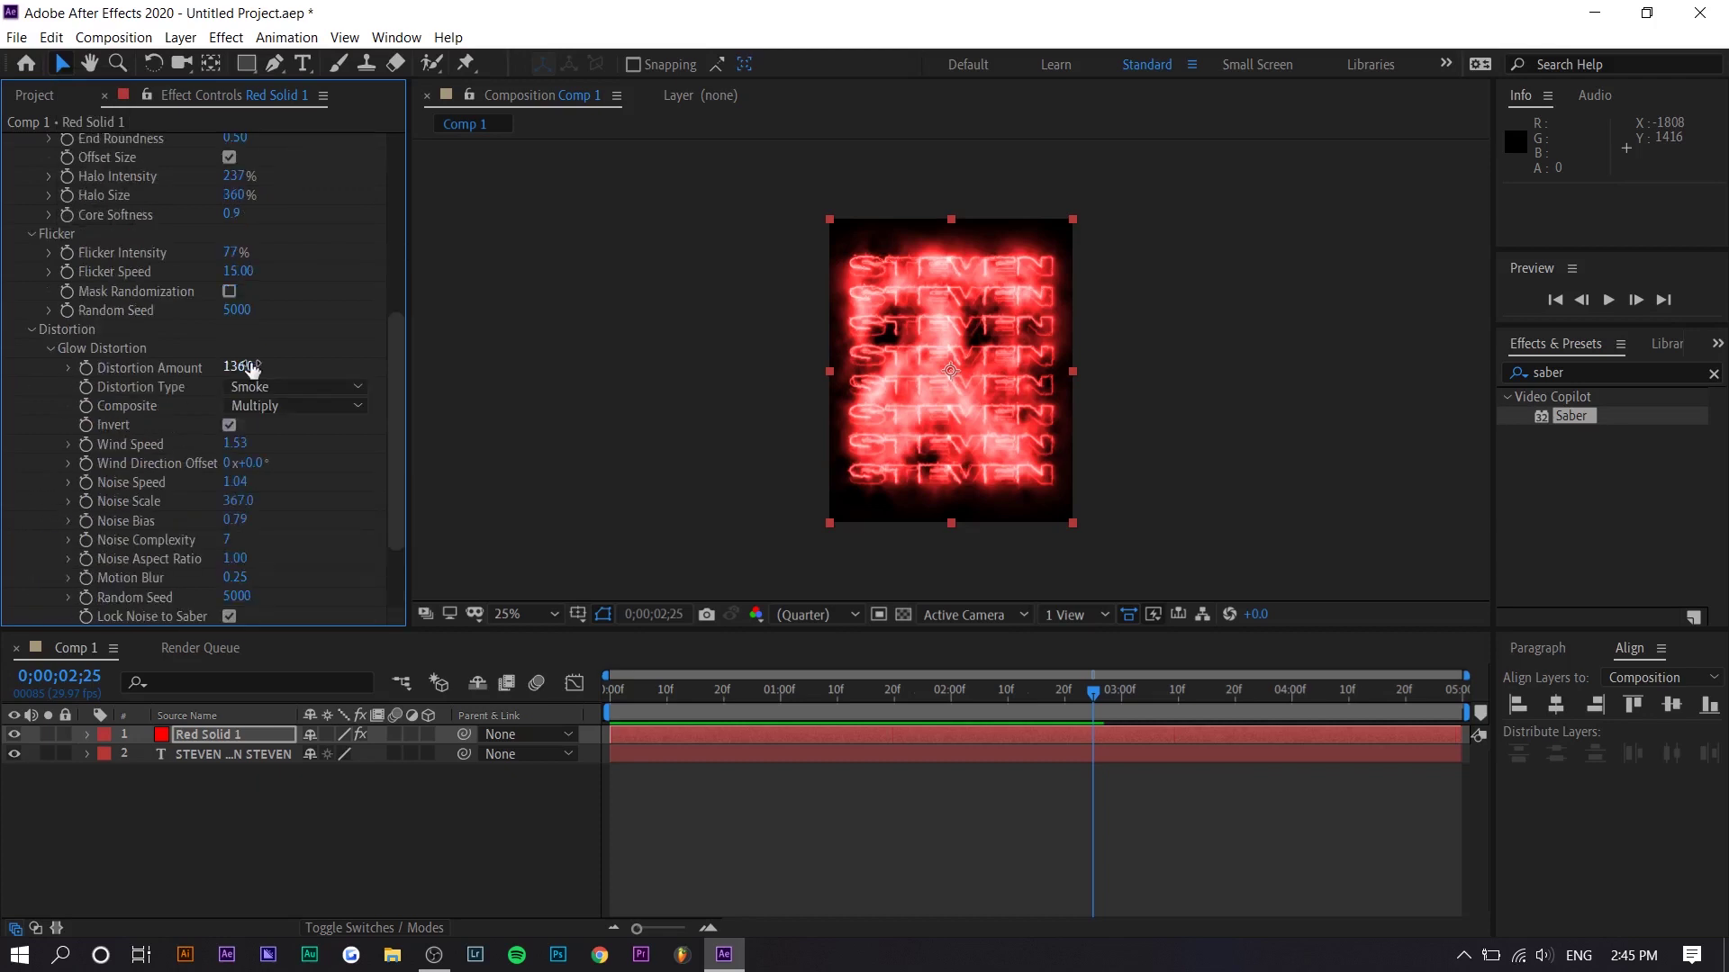
pyautogui.moveTo(4, 402); pyautogui.dragTo(154, 408)
# Set Glow 1 Intensity to 1.70 and Glow 3 Size to 385.
pyautogui.scroll(-5, 303, 436)
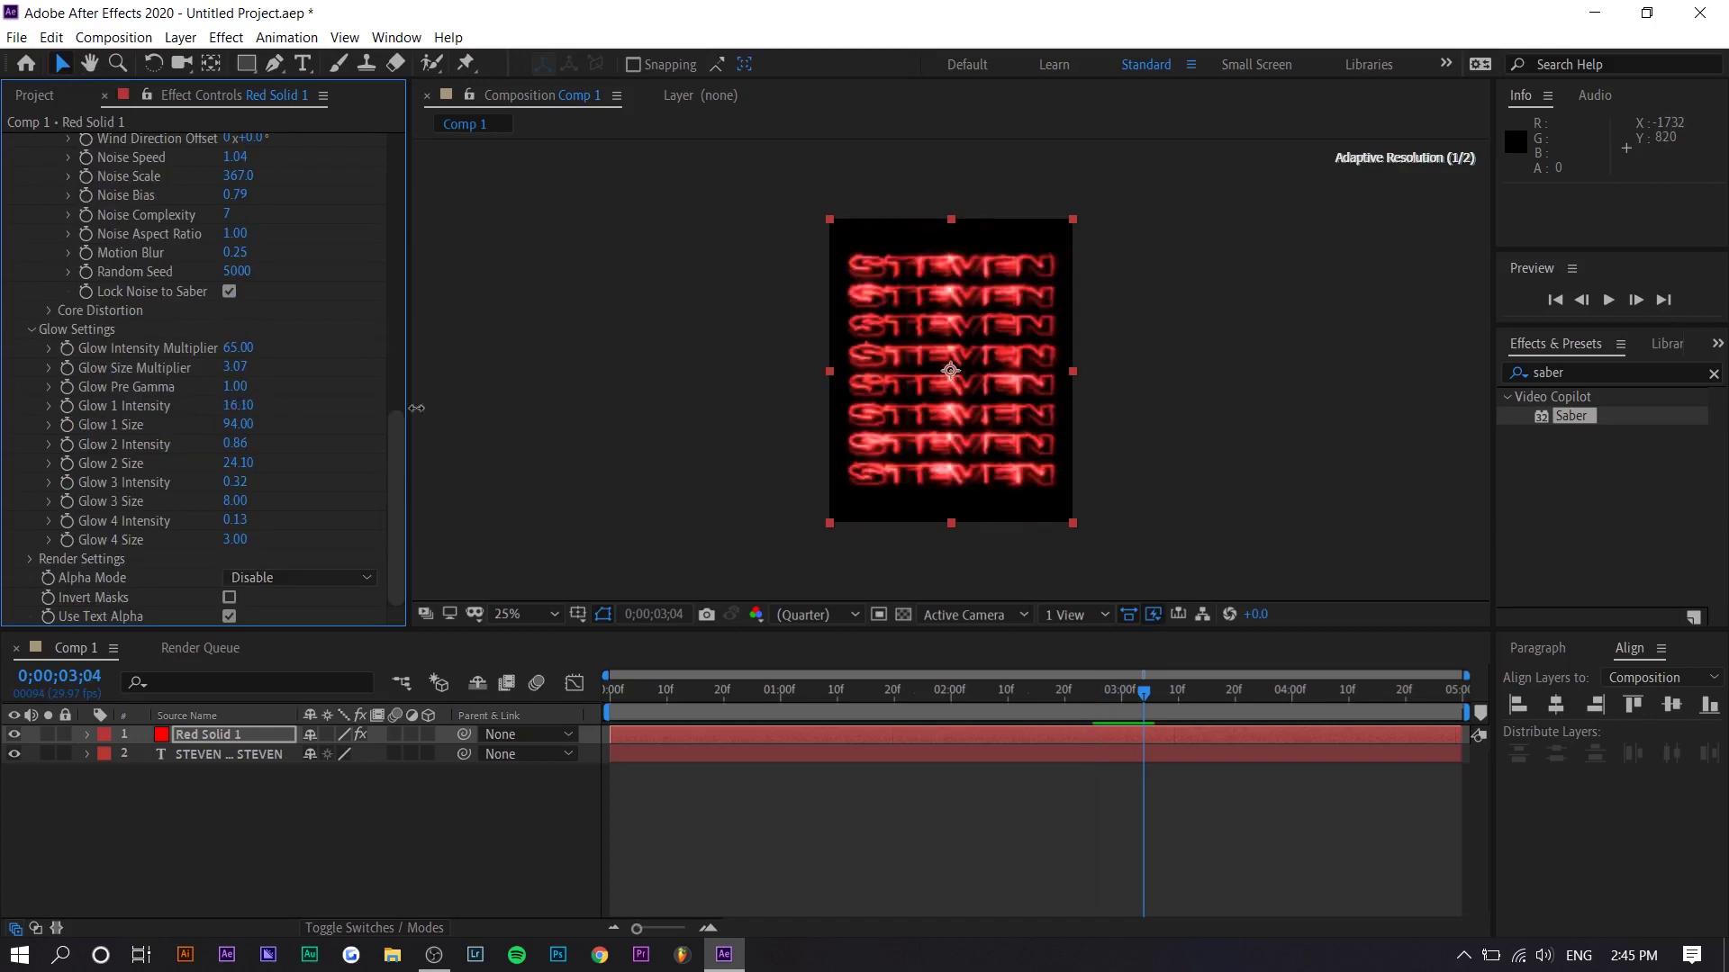
pyautogui.moveTo(304, 436); pyautogui.dragTo(160, 450)
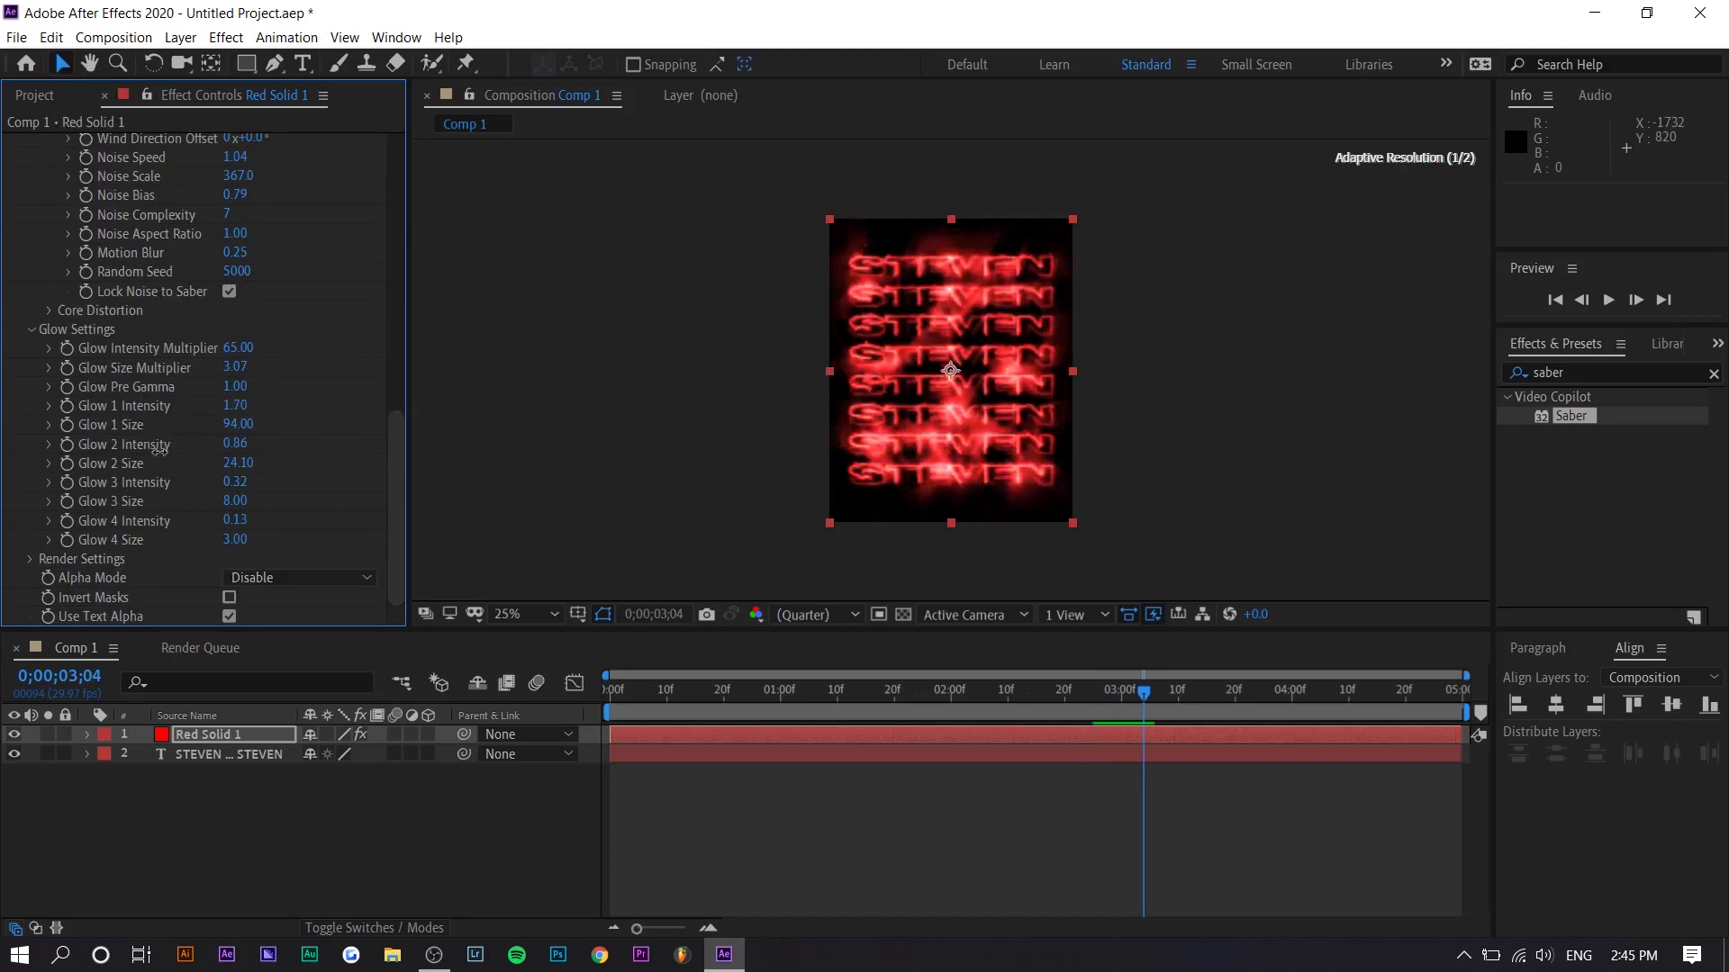
pyautogui.moveTo(236, 502); pyautogui.dragTo(629, 456)
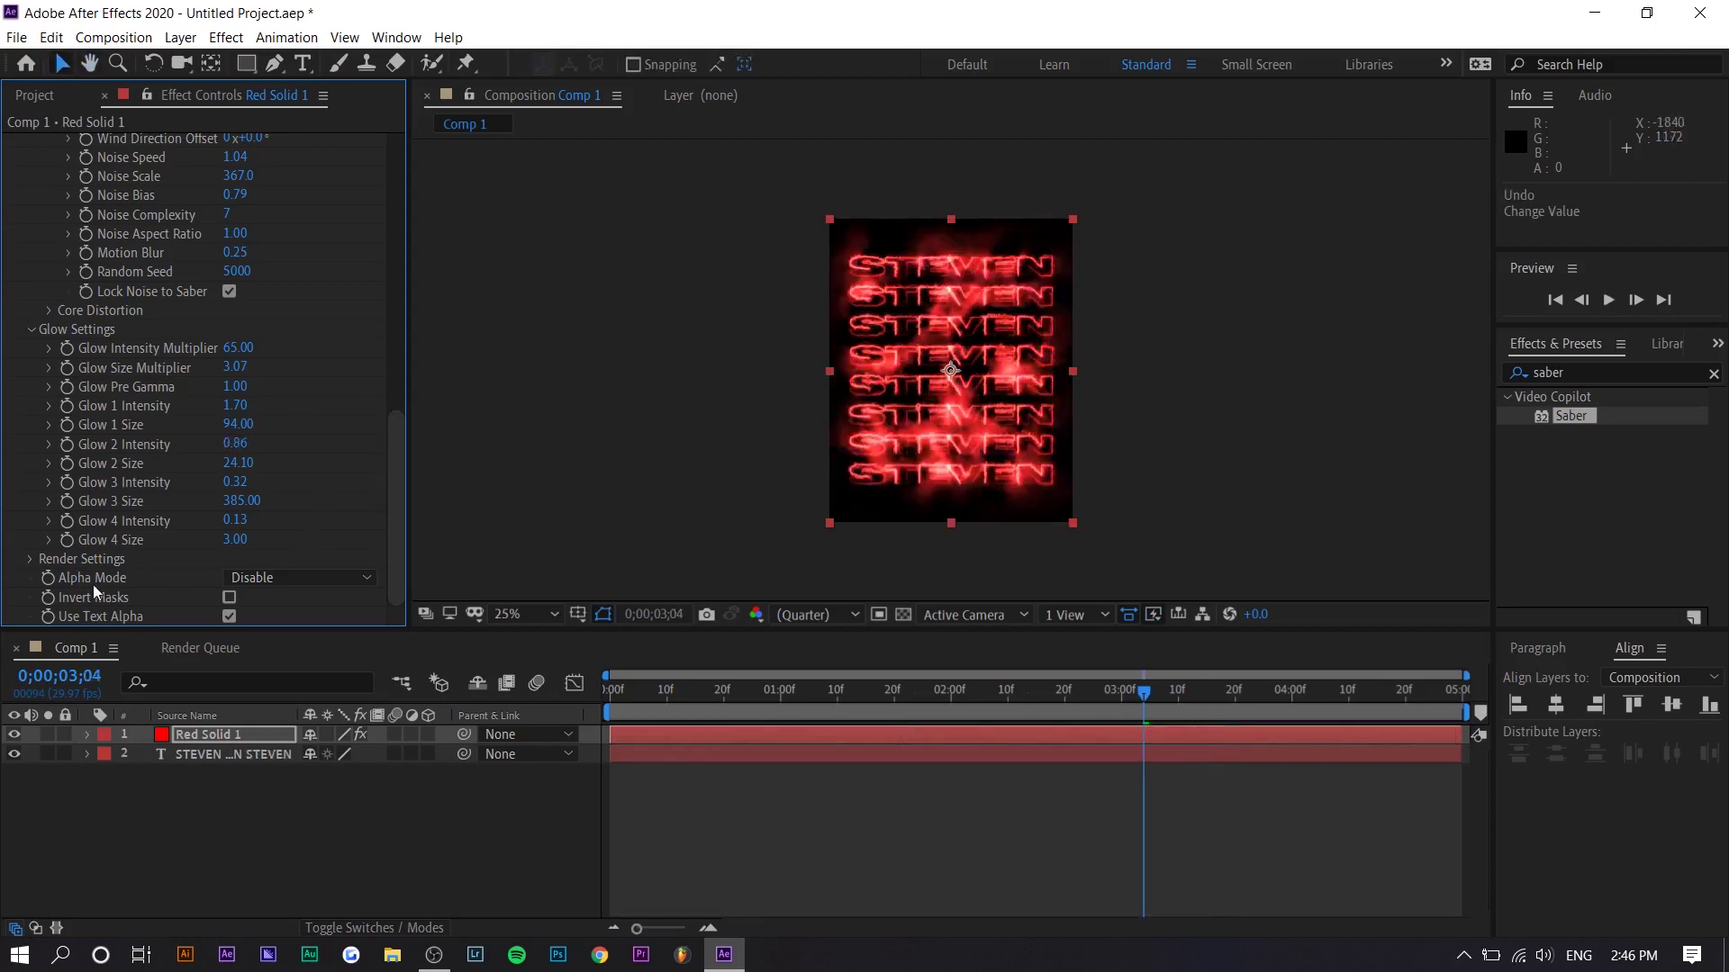
pyautogui.scroll(10, 99, 562)
# Apply Saber's Neon preset for red neon outlines on the STEVEN rows and preview from the start.
pyautogui.click(249, 164)
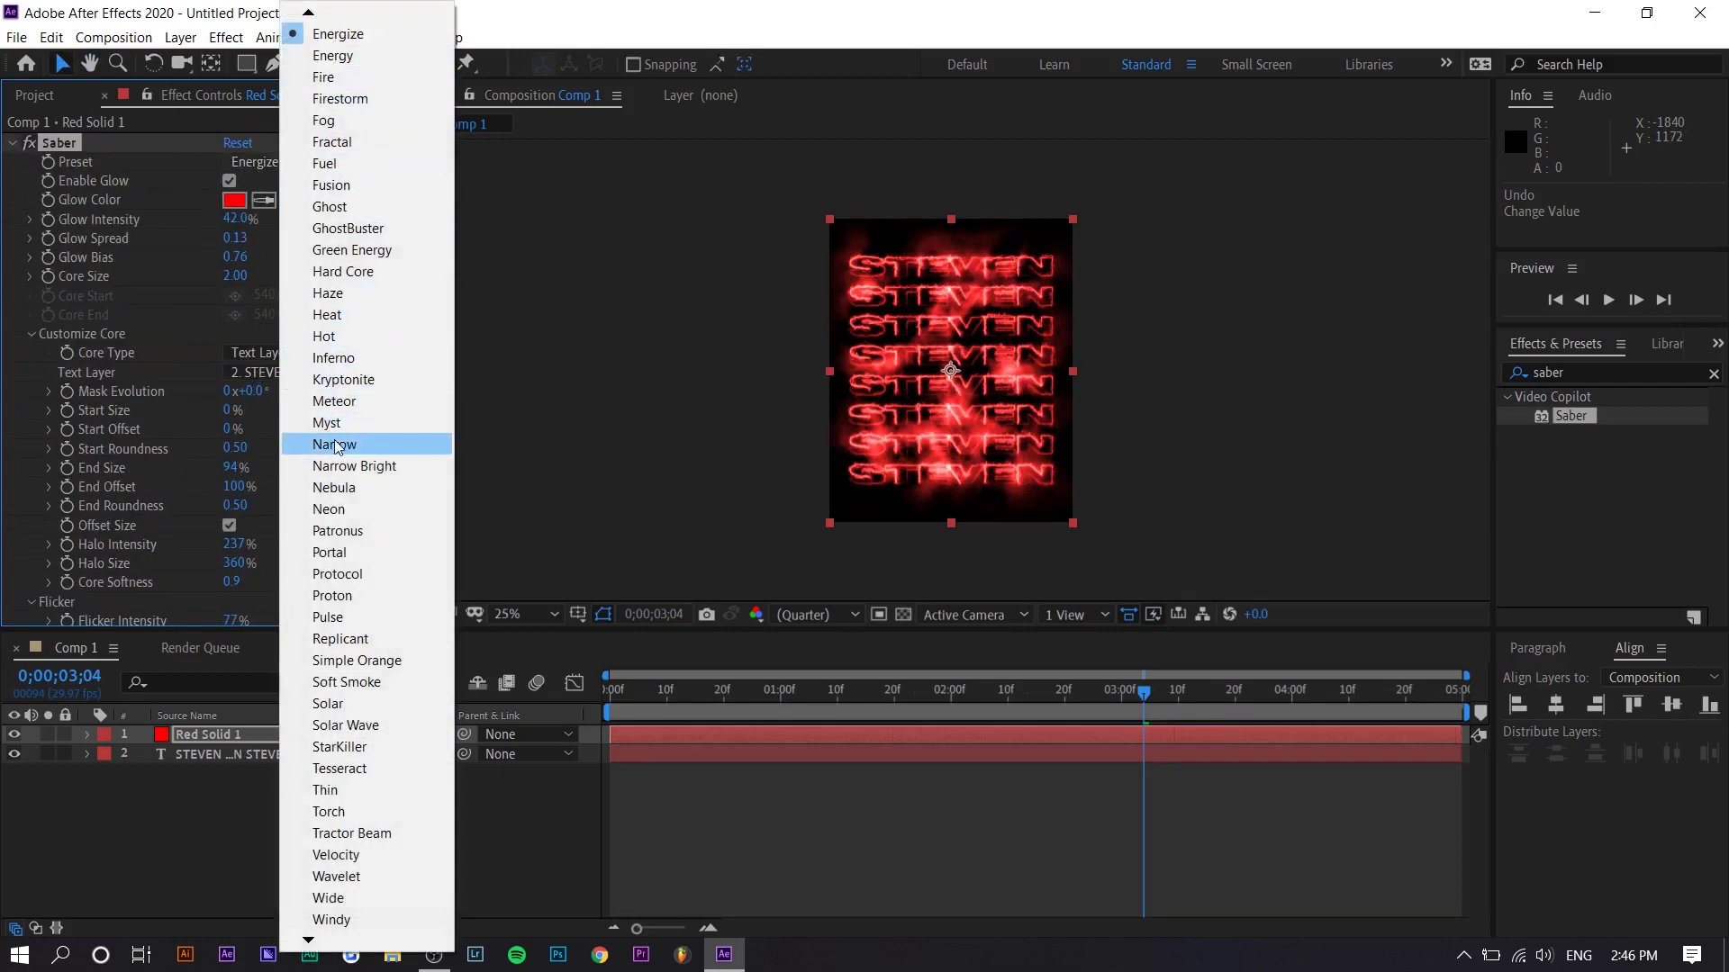
pyautogui.click(335, 510)
pyautogui.press('Home')
pyautogui.click(917, 828)
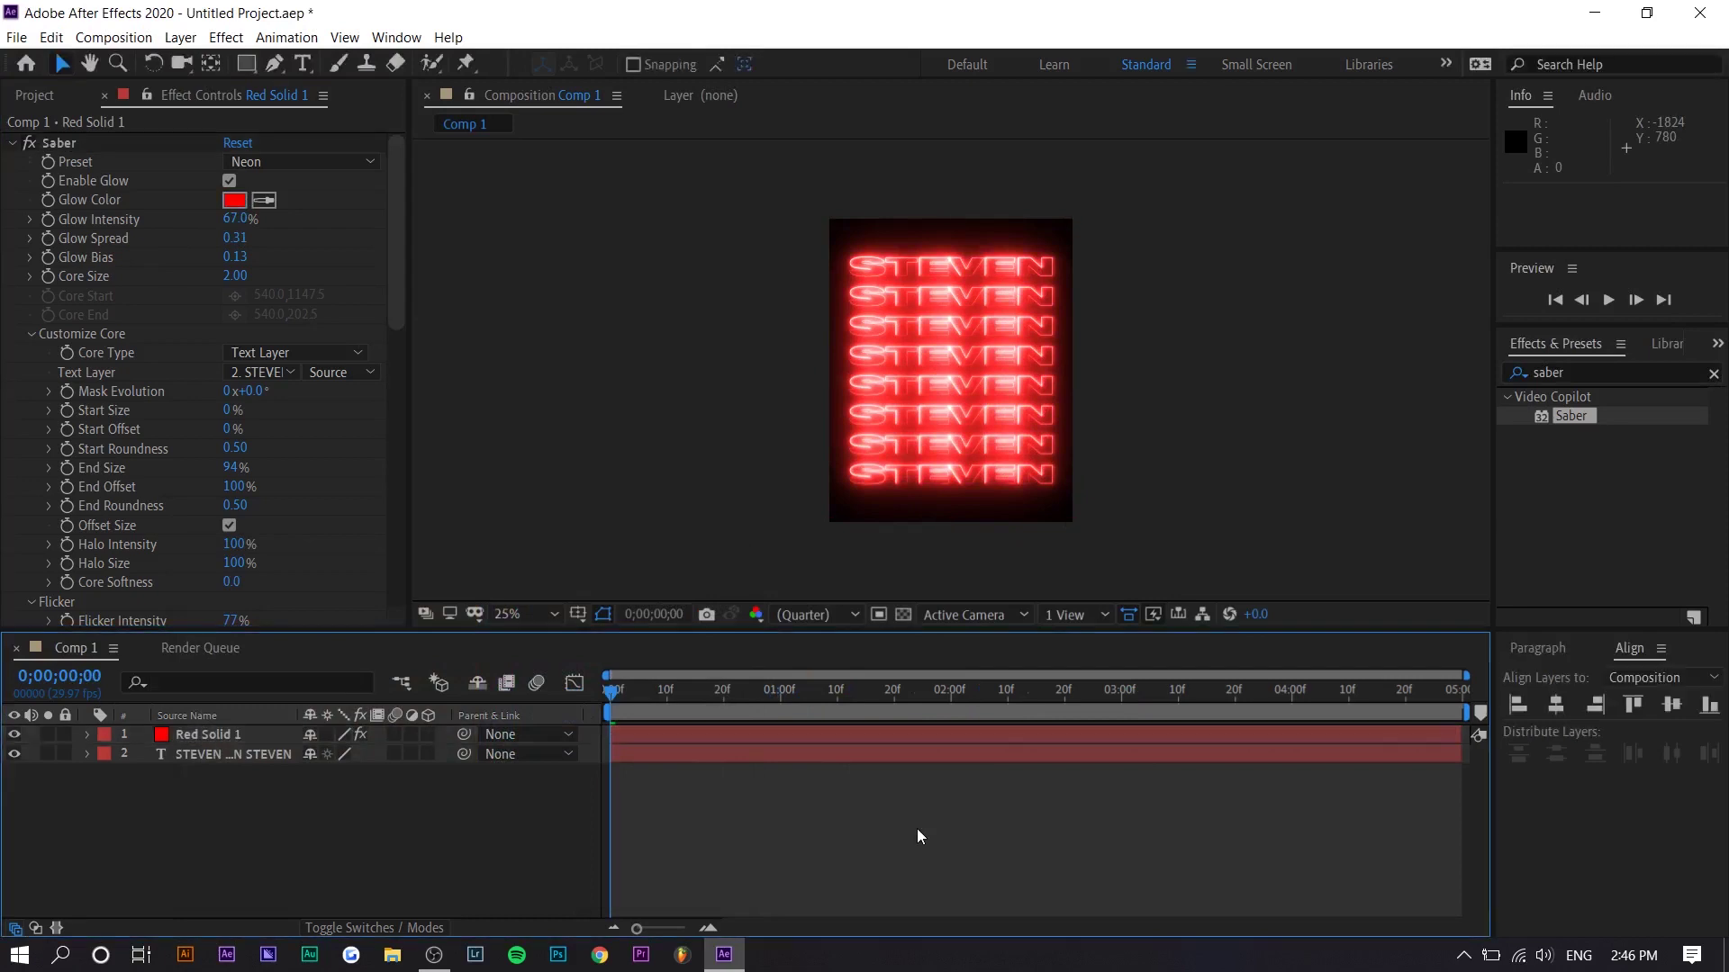
pyautogui.press('space')
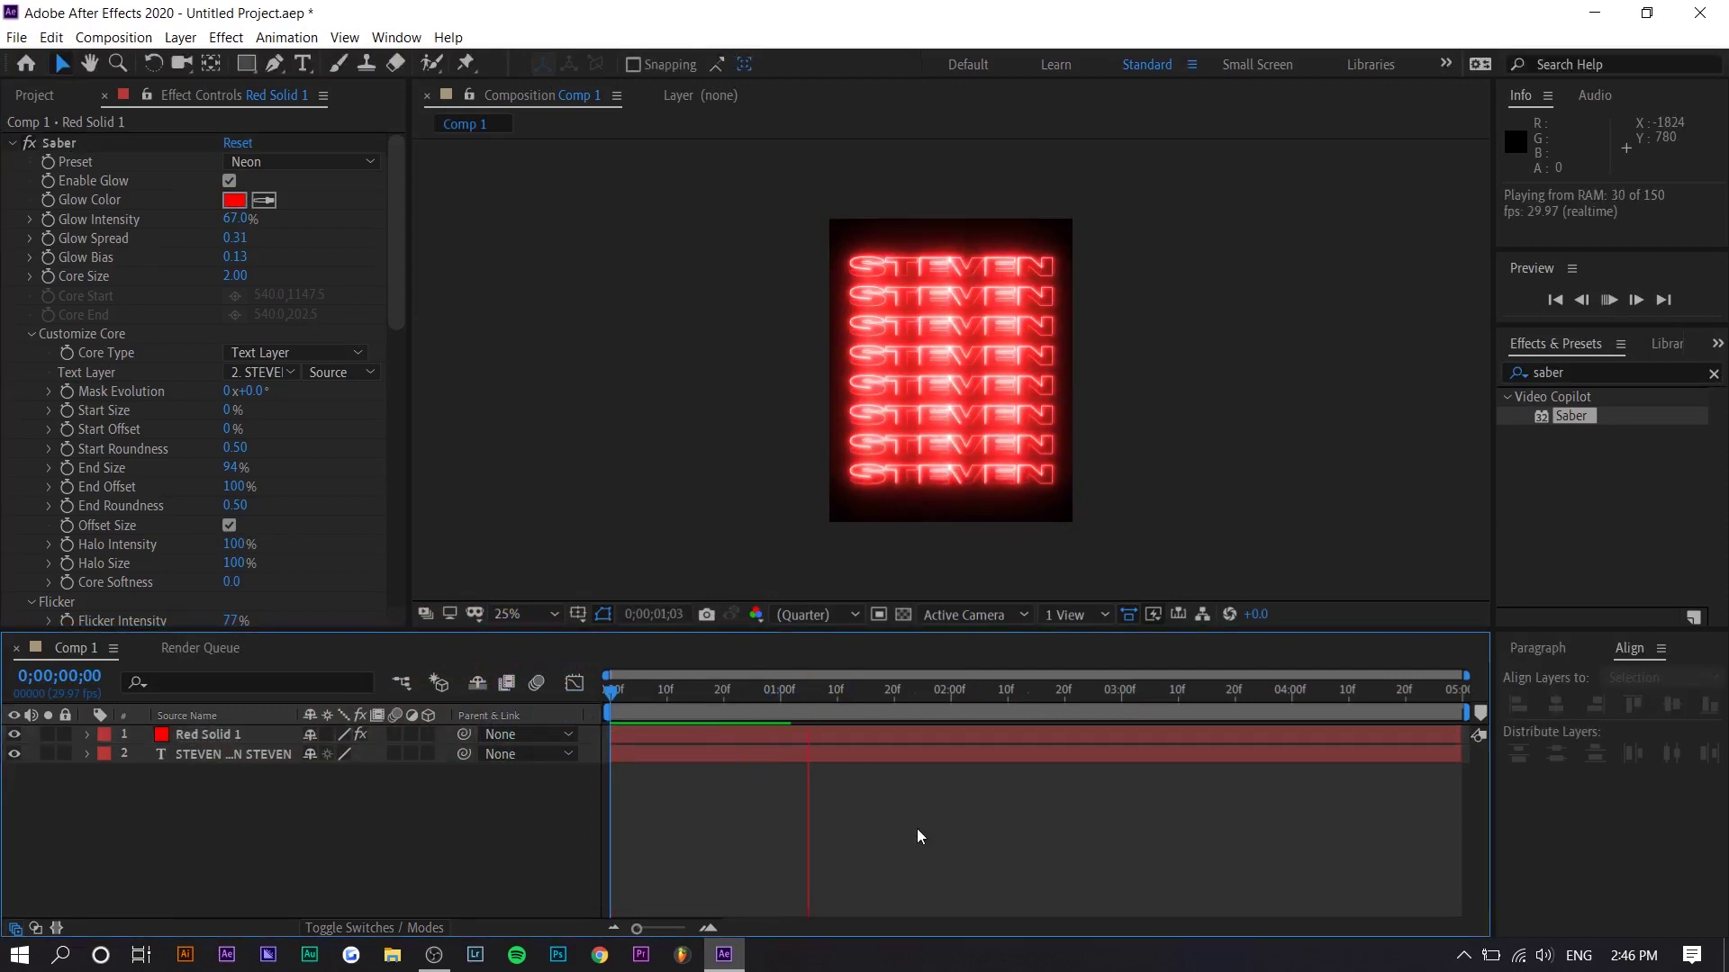
pyautogui.press('space')
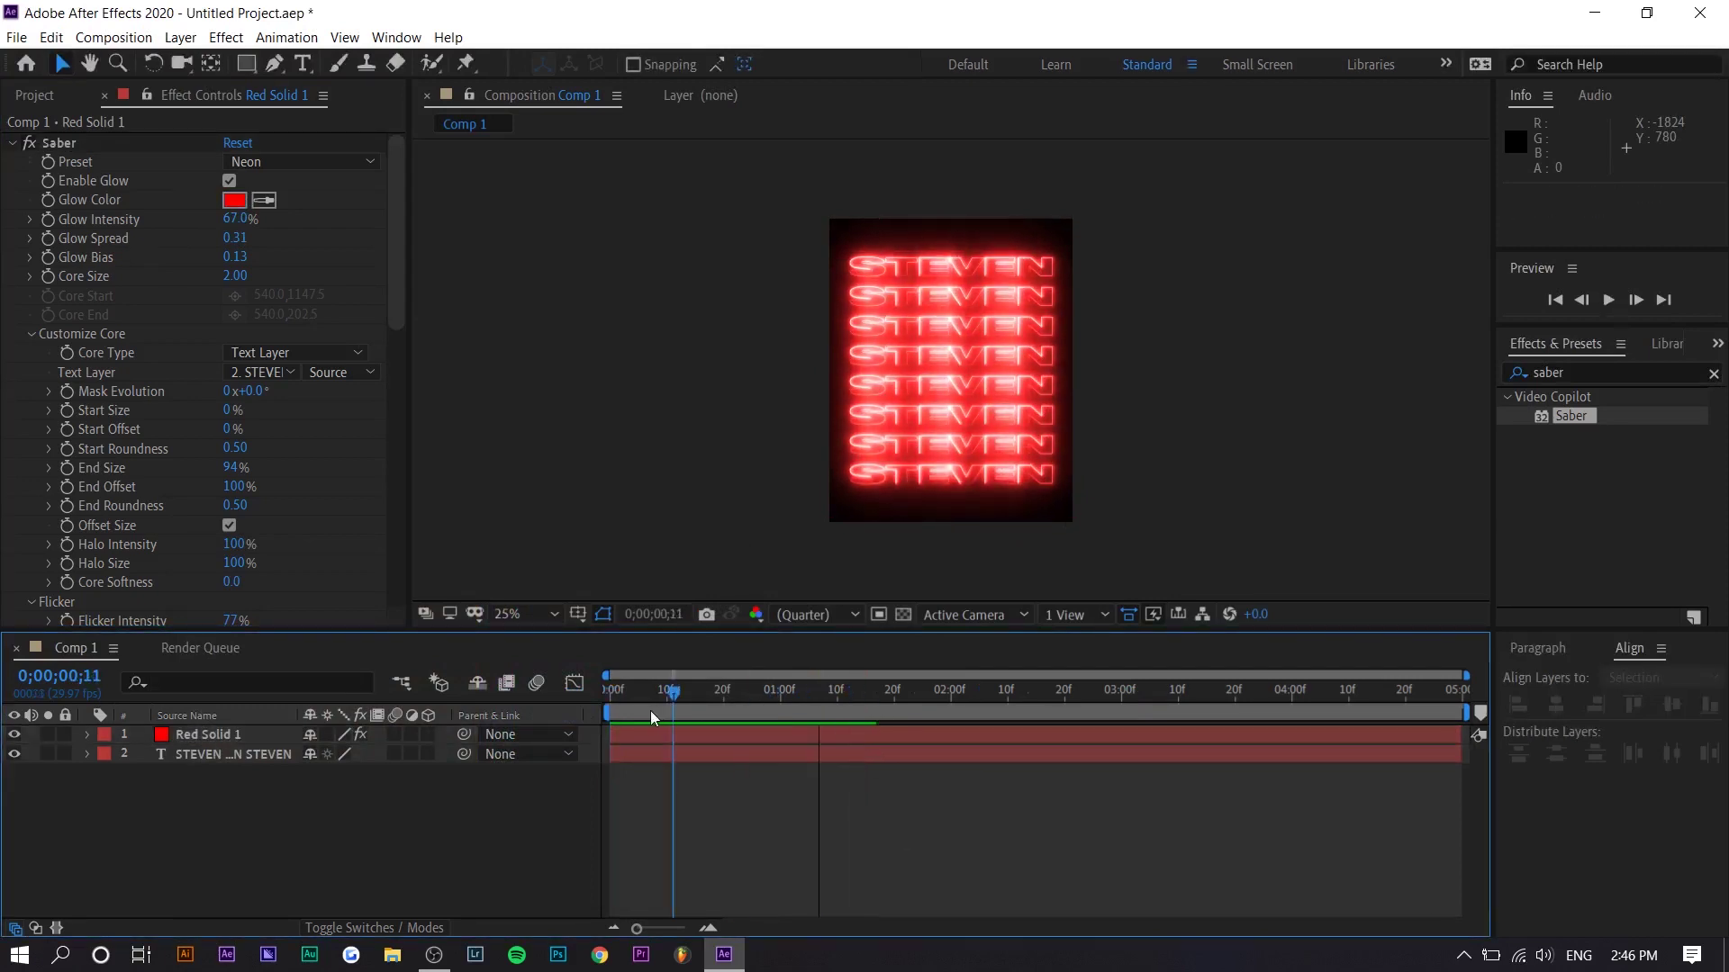
# With the playhead at 0, scrub Saber's Flicker Speed from 15.00 down to 7.30.
pyautogui.moveTo(650, 710); pyautogui.dragTo(571, 727)
pyautogui.scroll(-5, 251, 455)
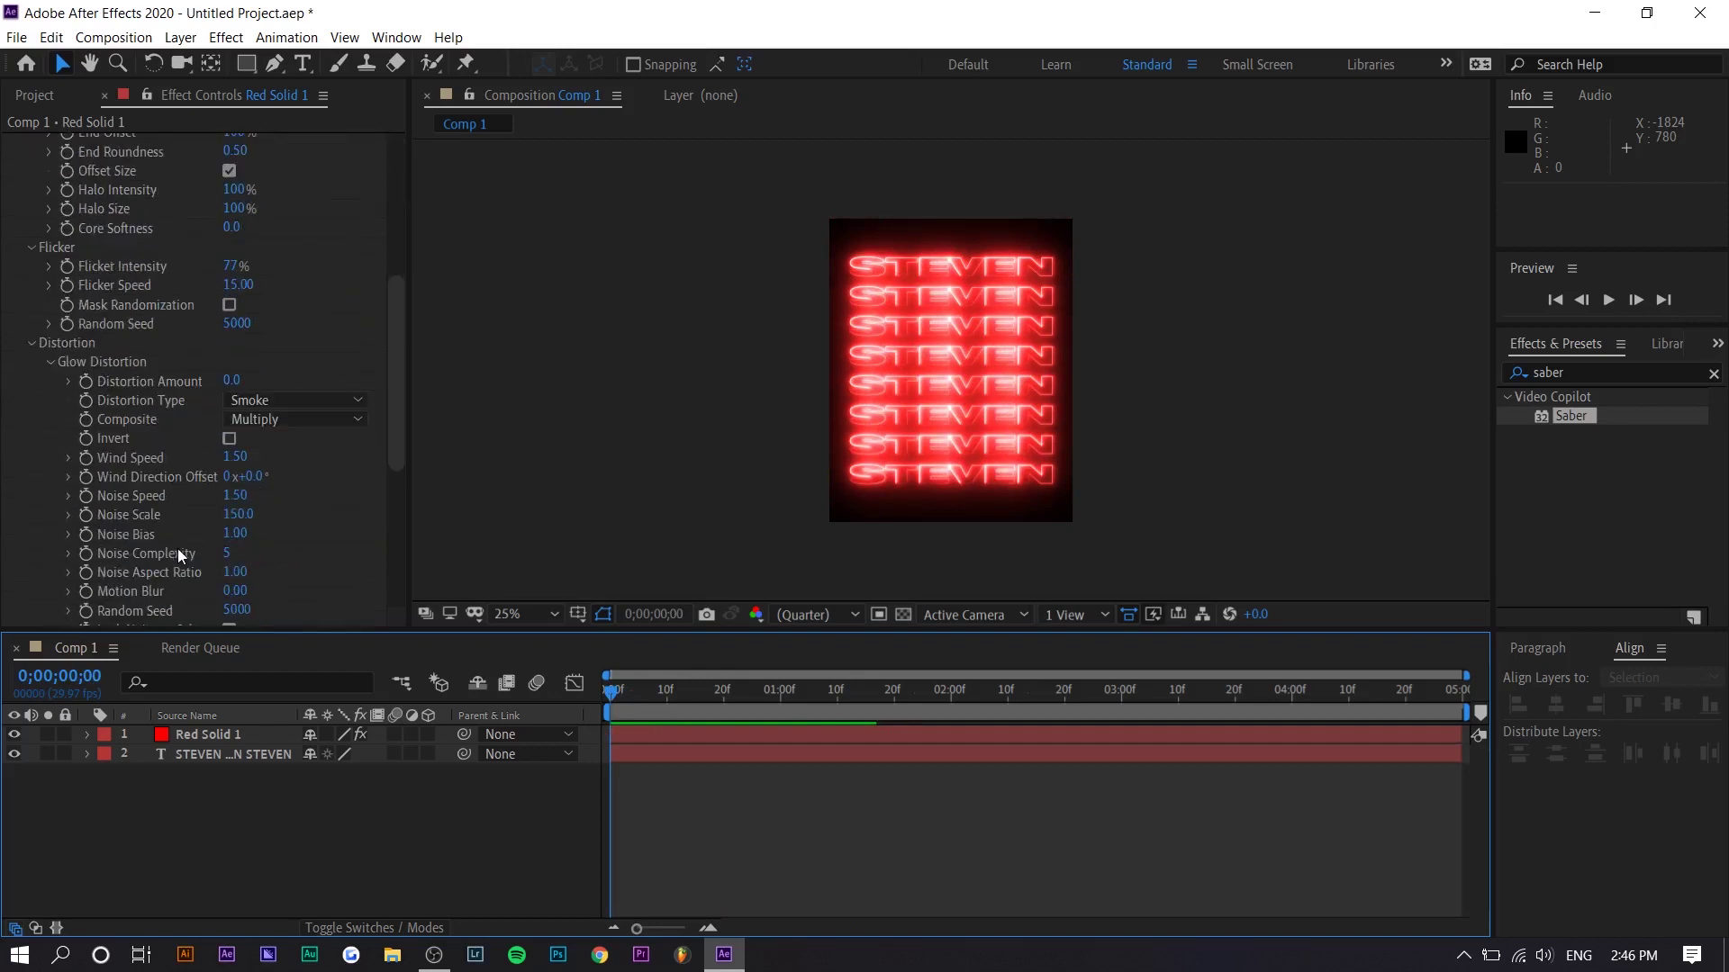
pyautogui.scroll(-4, 177, 548)
pyautogui.scroll(-3, 180, 400)
pyautogui.scroll(7, 184, 289)
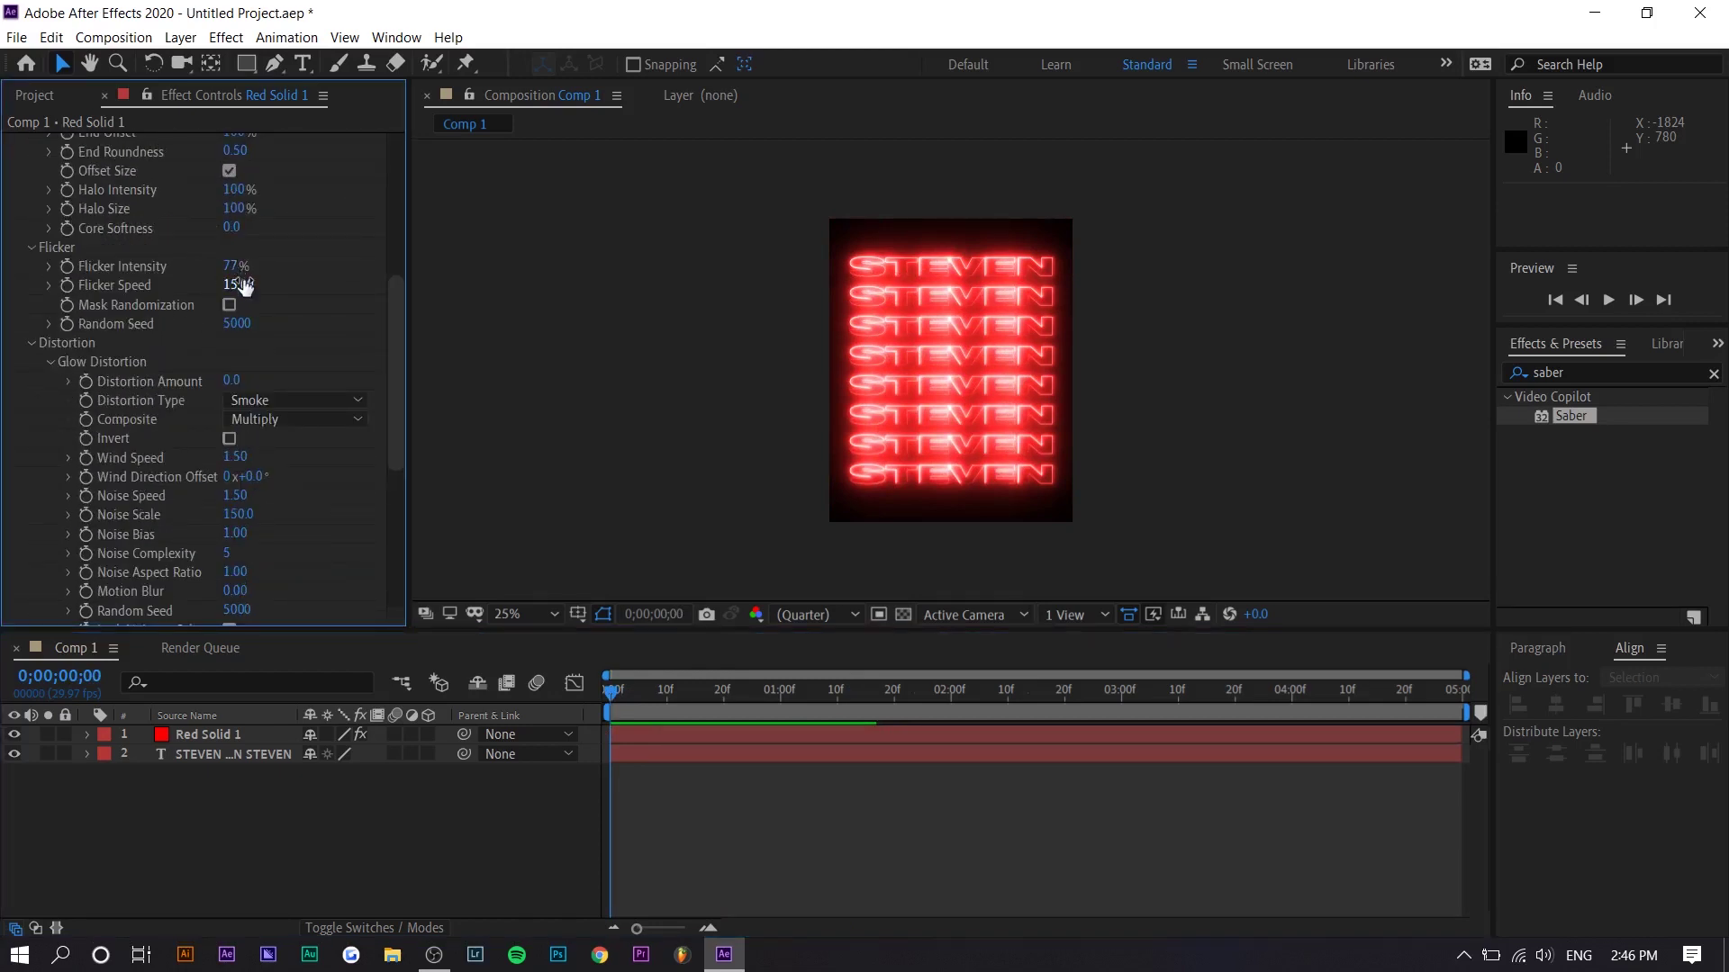
pyautogui.moveTo(237, 285); pyautogui.dragTo(202, 281)
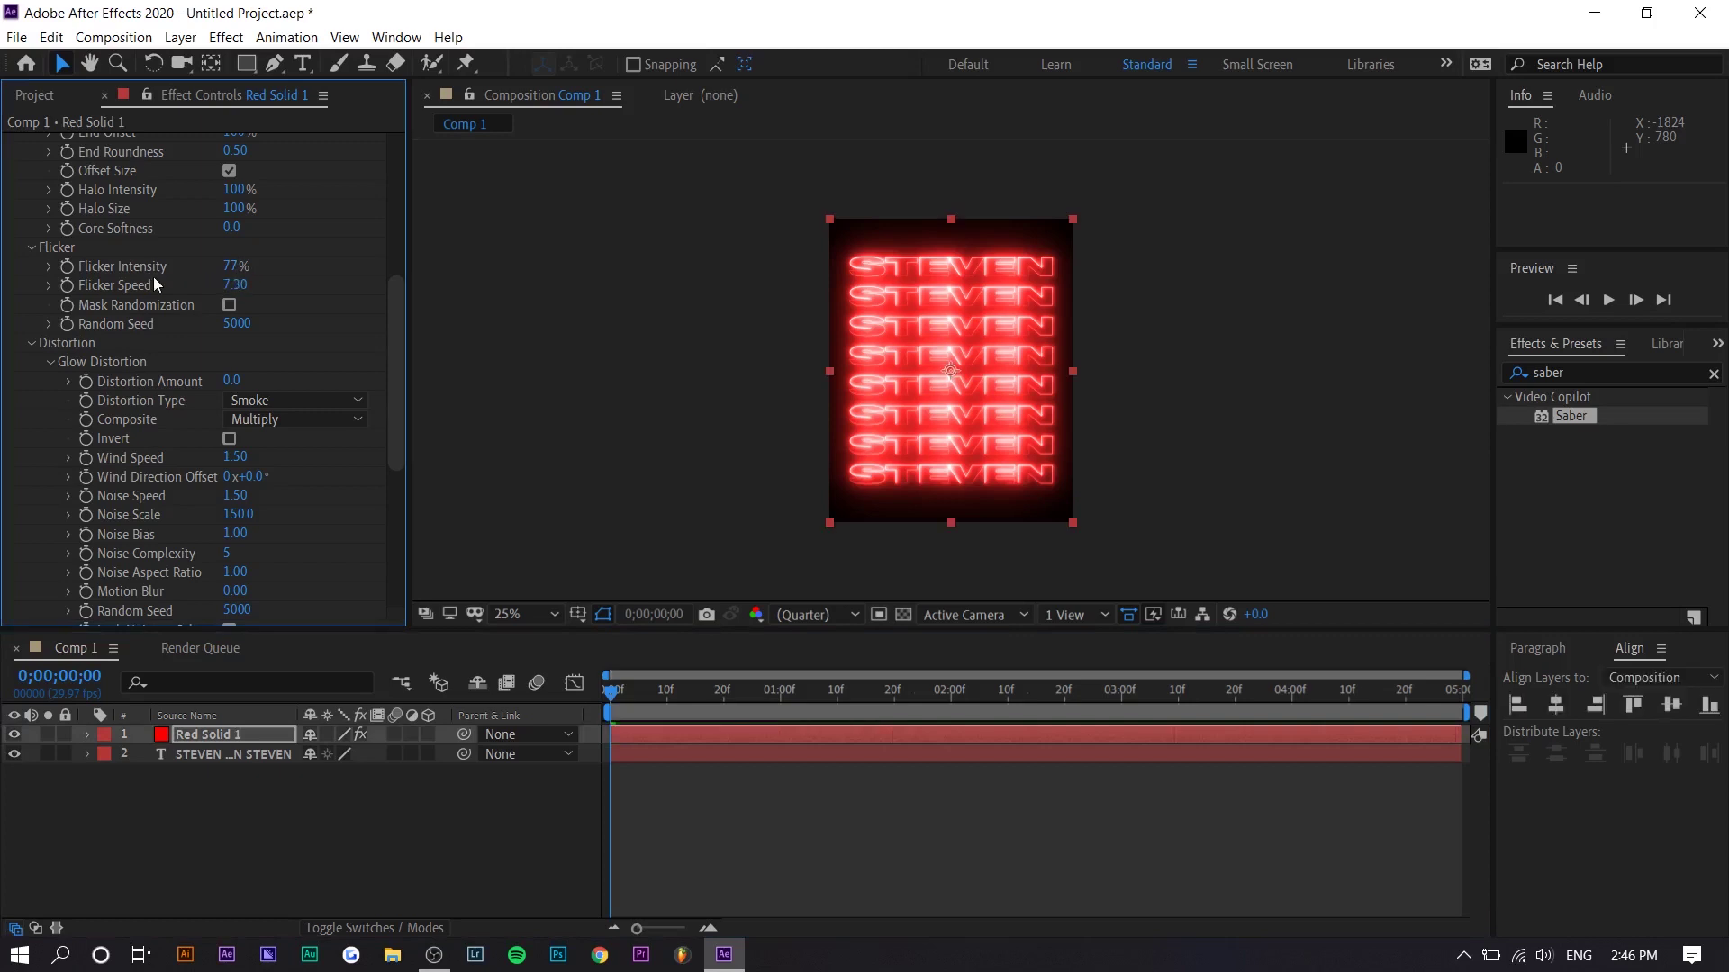